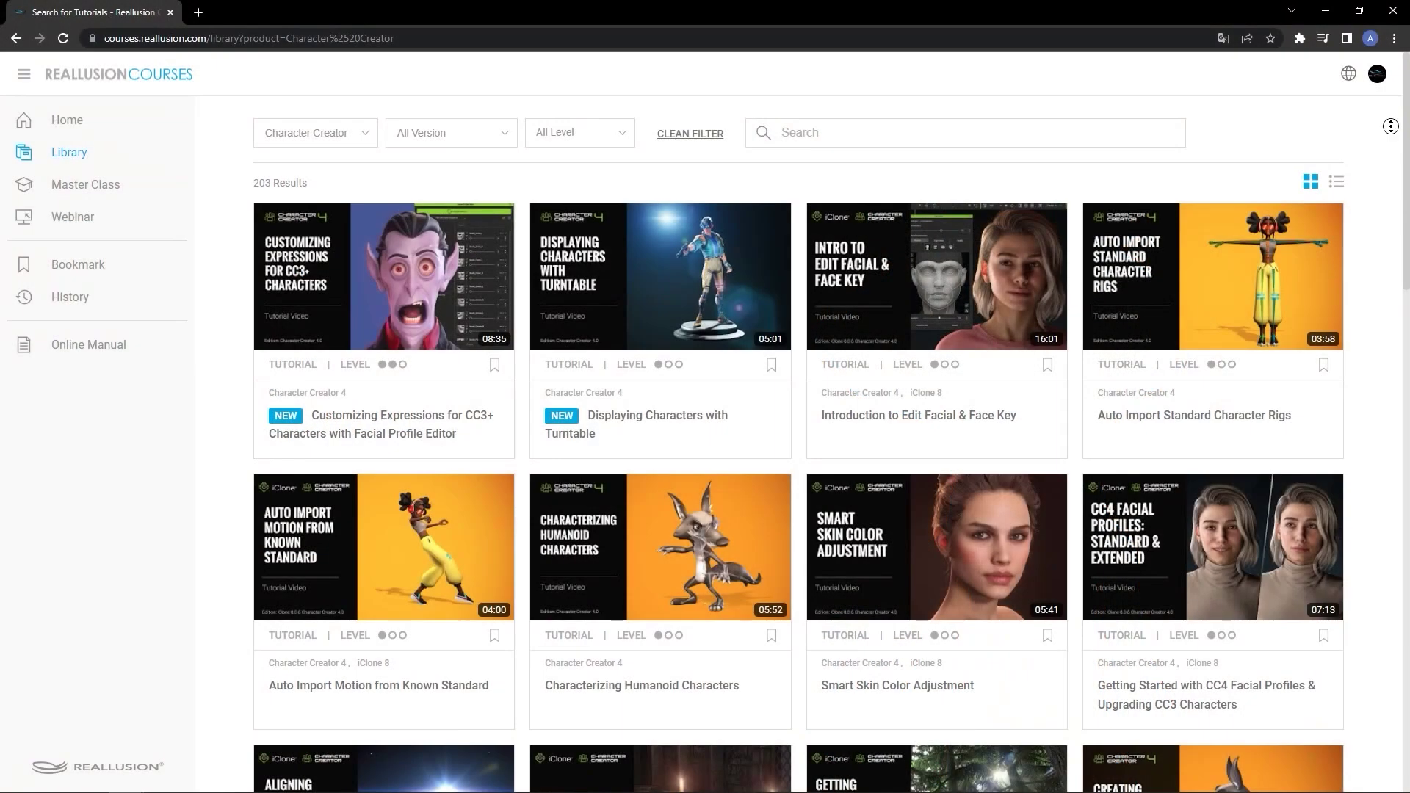
# Zoom in close on the coyote's eye and pull the inner eyelid corner downward
pyautogui.scroll(-2, 1390, 147)
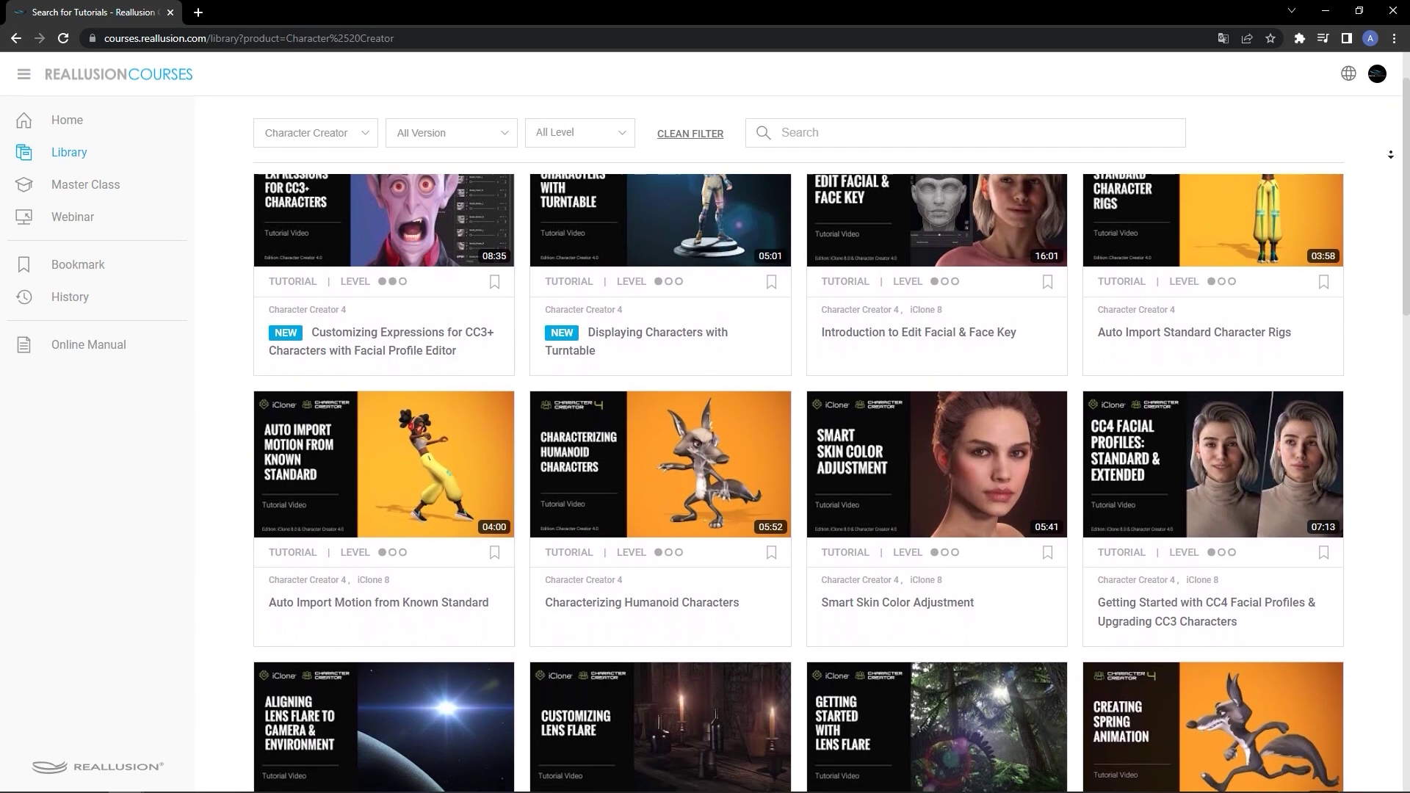
pyautogui.scroll(-2, 1390, 154)
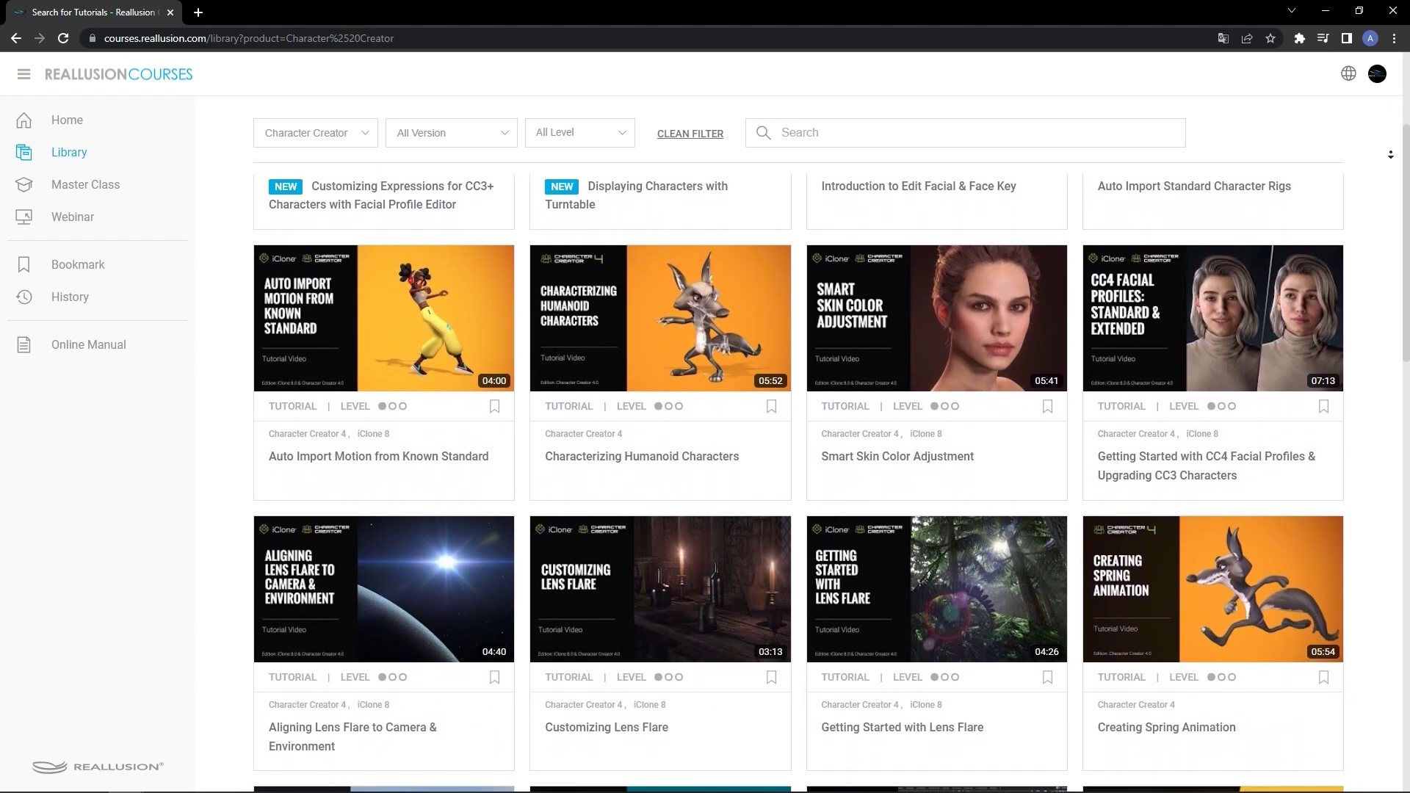
pyautogui.scroll(-2, 1391, 155)
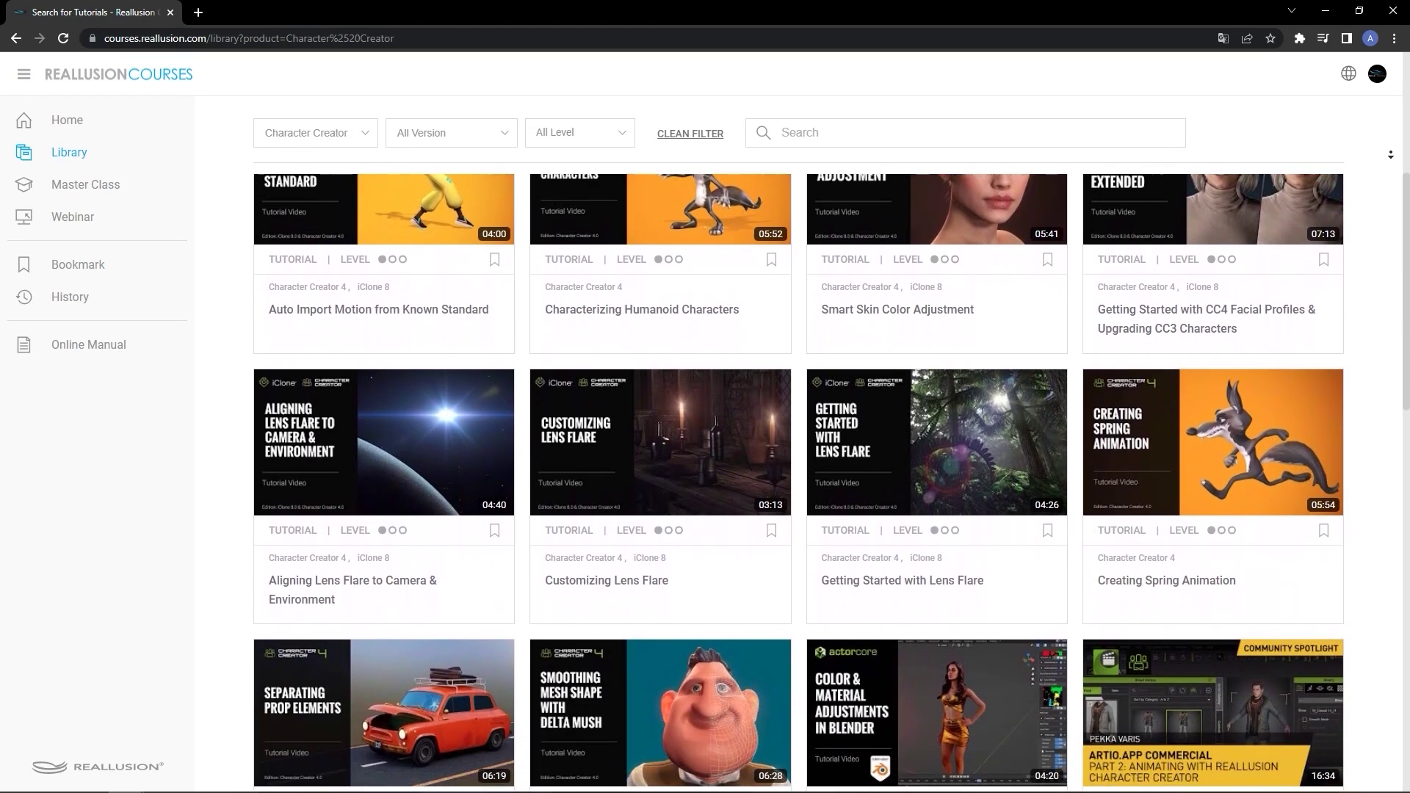
pyautogui.scroll(-2, 1390, 154)
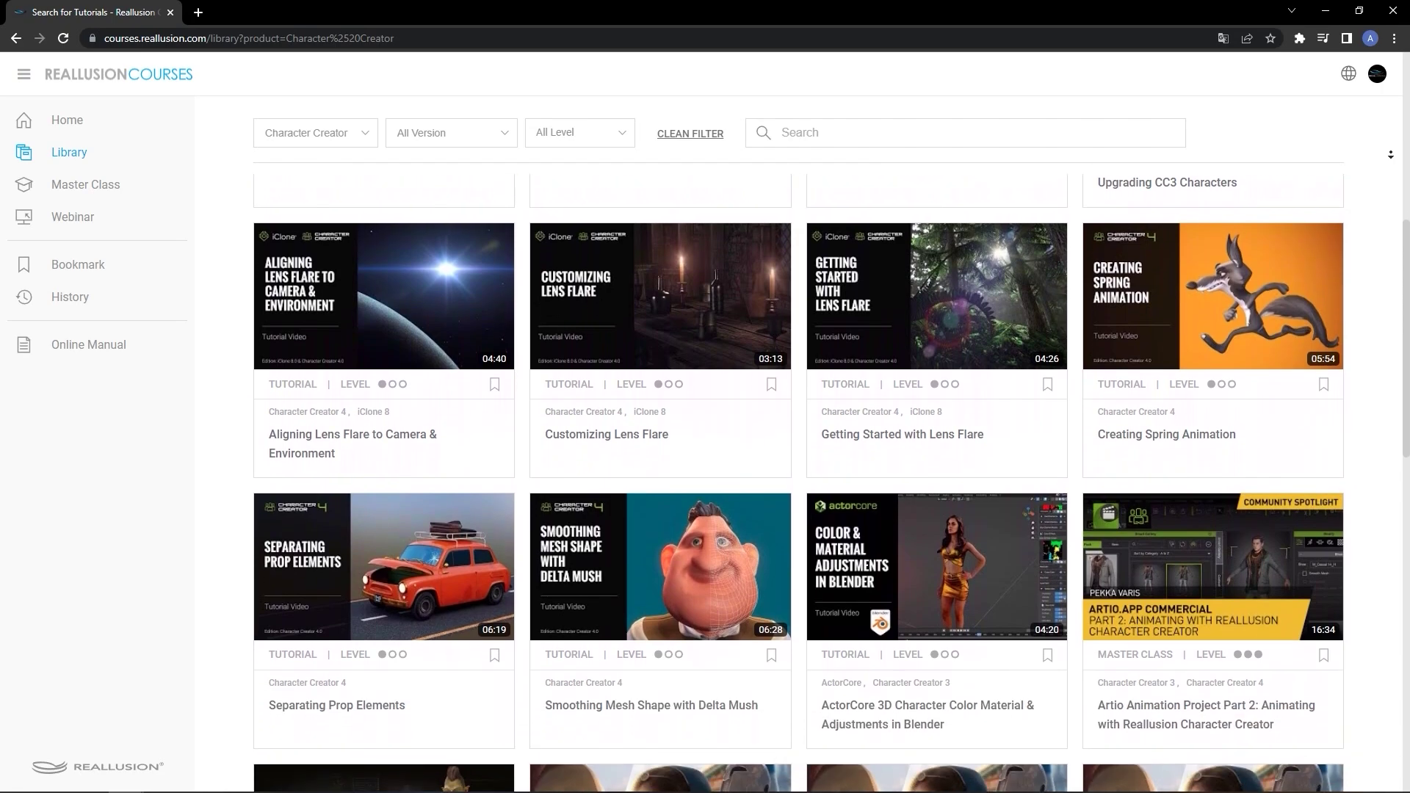
pyautogui.scroll(-2, 1391, 155)
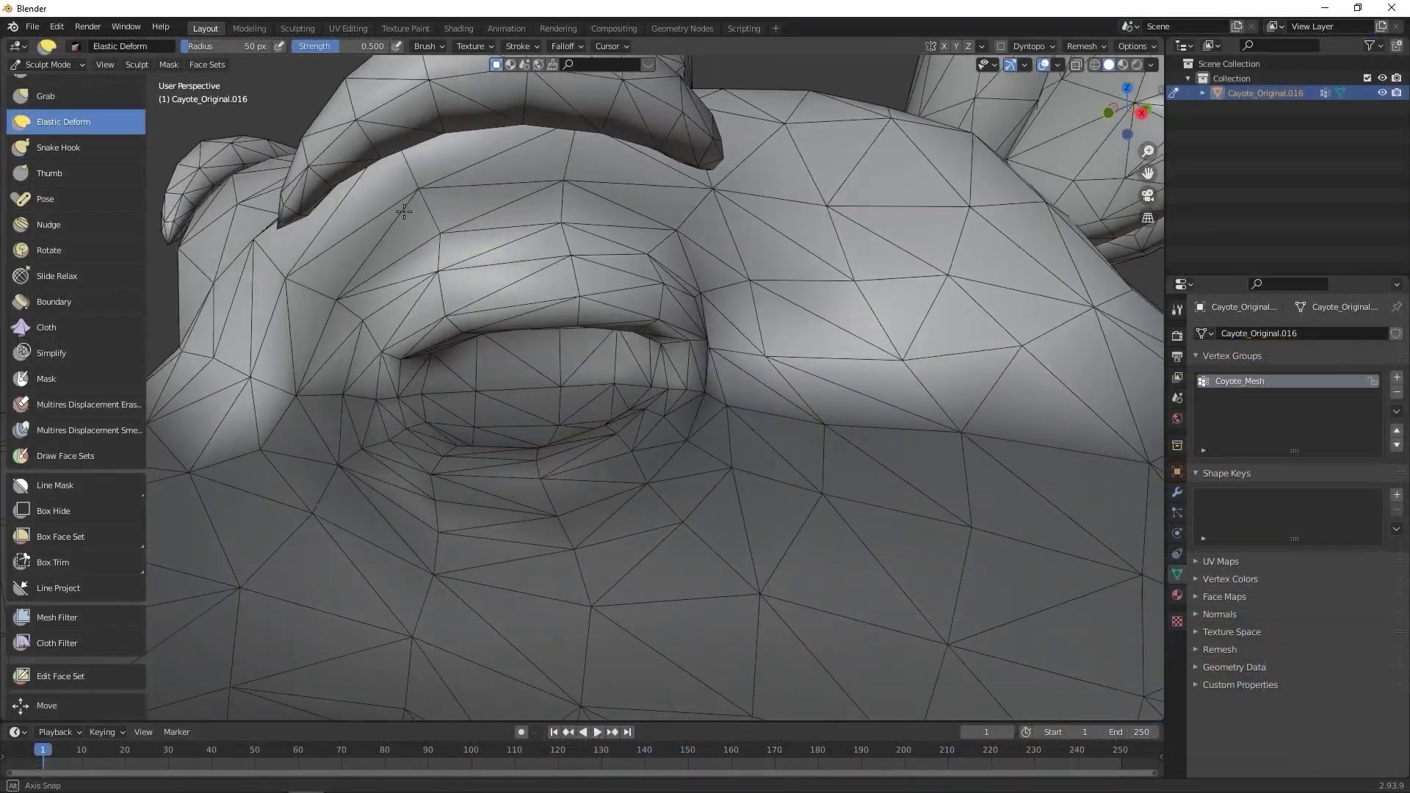
pyautogui.moveTo(411, 220)
pyautogui.mouseDown(button='middle')
pyautogui.moveTo(434, 210)
pyautogui.moveTo(455, 432)
pyautogui.mouseUp(button='middle')
pyautogui.moveTo(456, 432); pyautogui.dragTo(440, 491)
# Undo the eyelid corner pull and orbit to view the eye from other angles
pyautogui.press('Escape')
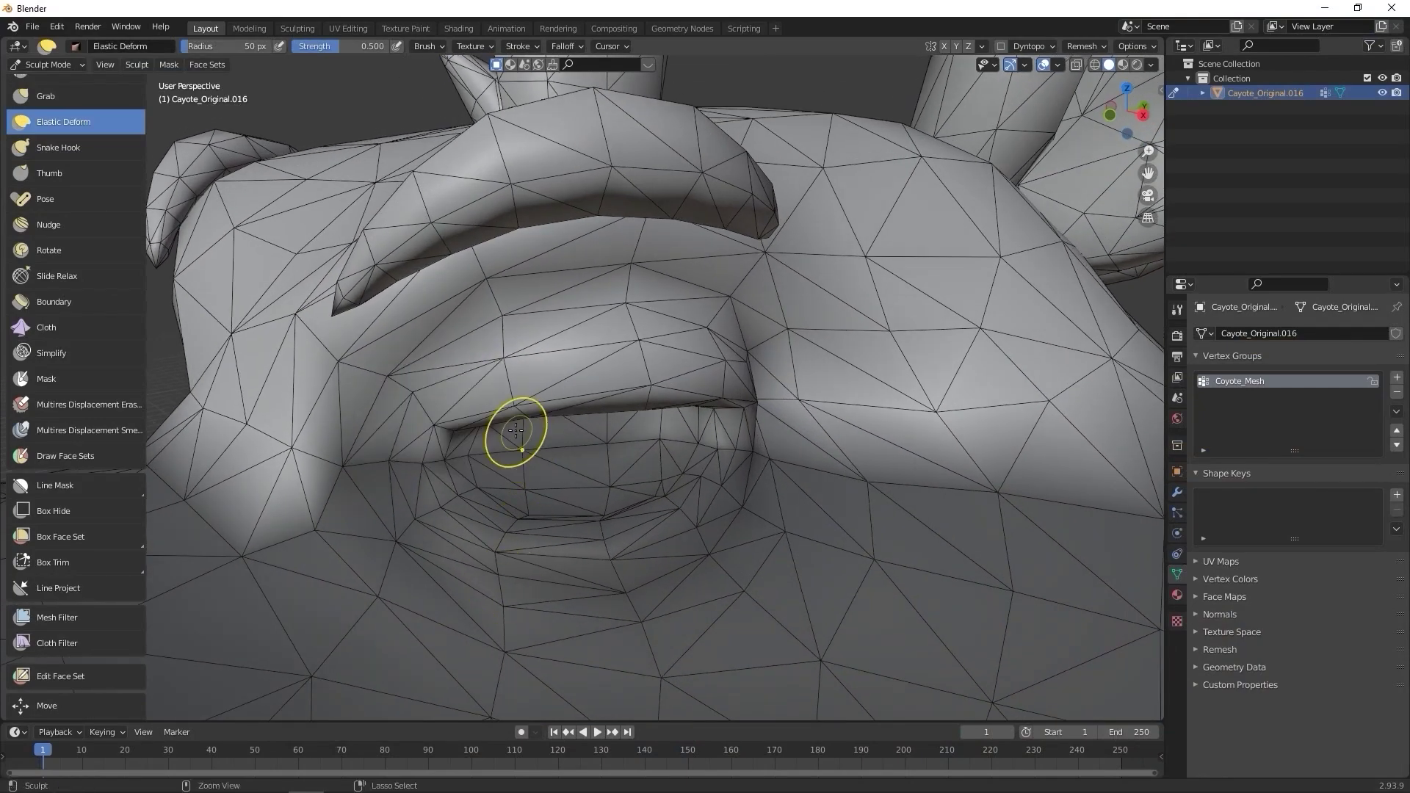
pyautogui.moveTo(456, 432)
pyautogui.mouseDown(button='middle')
pyautogui.moveTo(598, 347)
pyautogui.moveTo(425, 378)
pyautogui.moveTo(441, 464)
pyautogui.moveTo(371, 402)
pyautogui.moveTo(605, 242)
pyautogui.moveTo(441, 236)
pyautogui.mouseUp(button='middle')
pyautogui.moveTo(440, 236)
pyautogui.mouseDown()
pyautogui.moveTo(512, 386)
pyautogui.moveTo(510, 482)
pyautogui.moveTo(519, 220)
pyautogui.mouseUp()
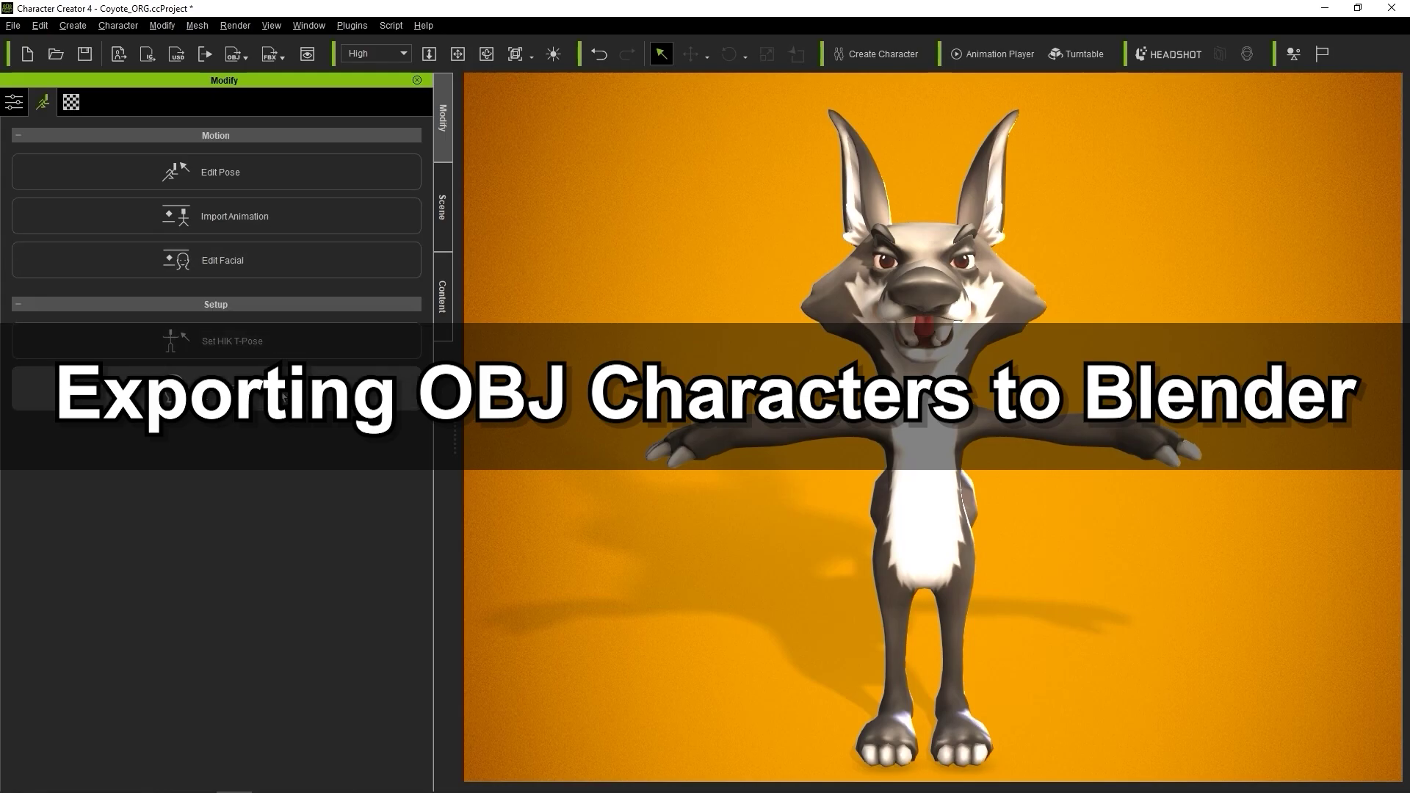
# Open the Facial Profile Editor and turn on expression editing for the coyote
pyautogui.click(315, 26)
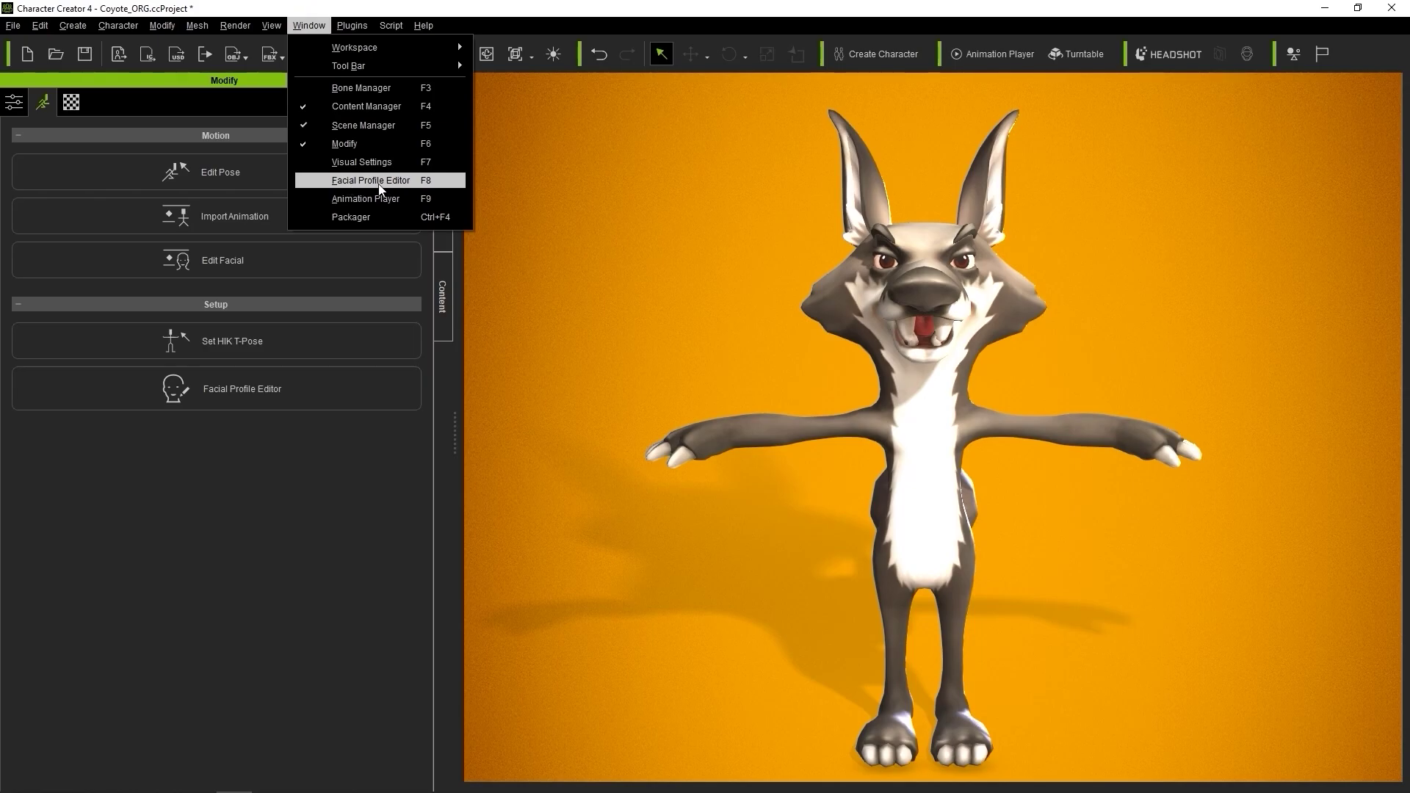
pyautogui.click(404, 184)
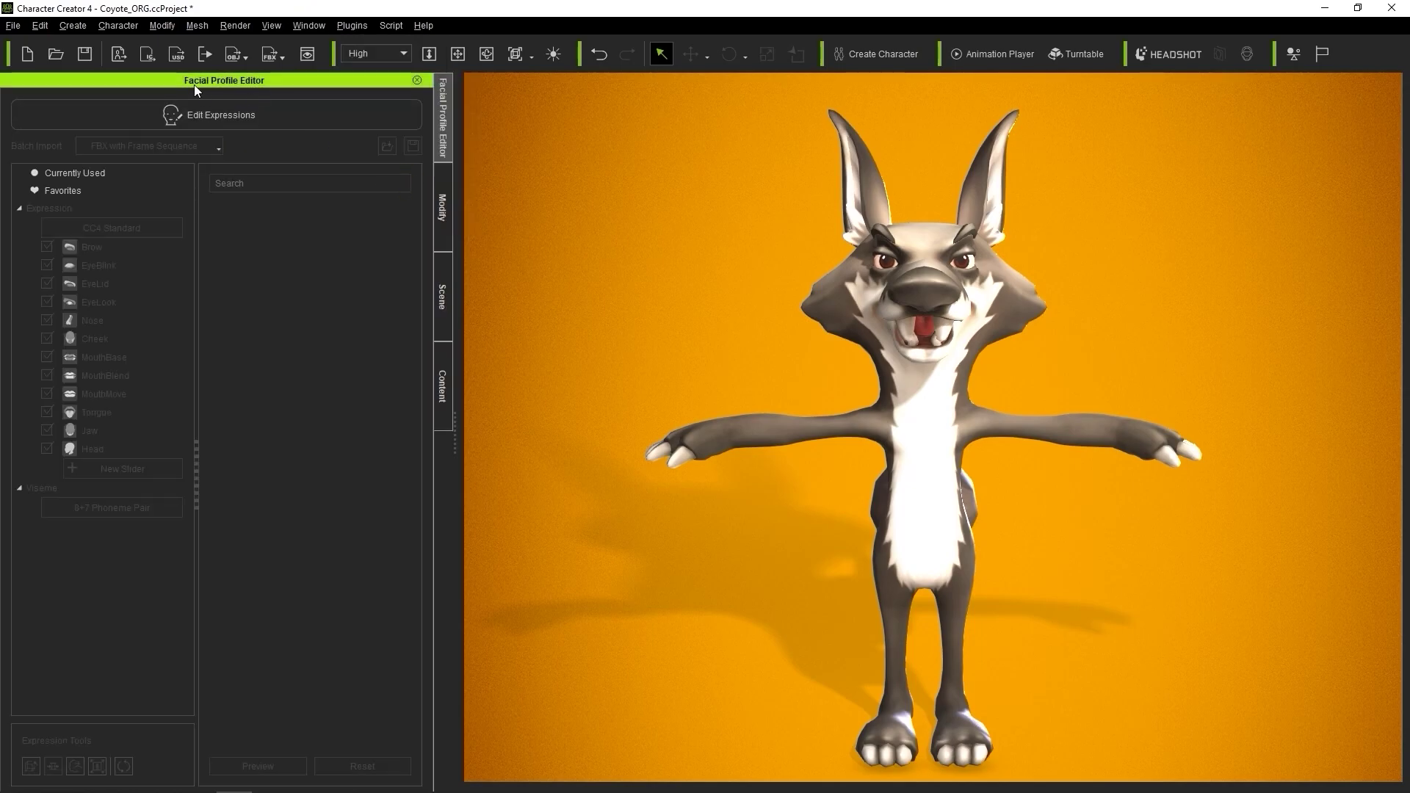
pyautogui.click(285, 118)
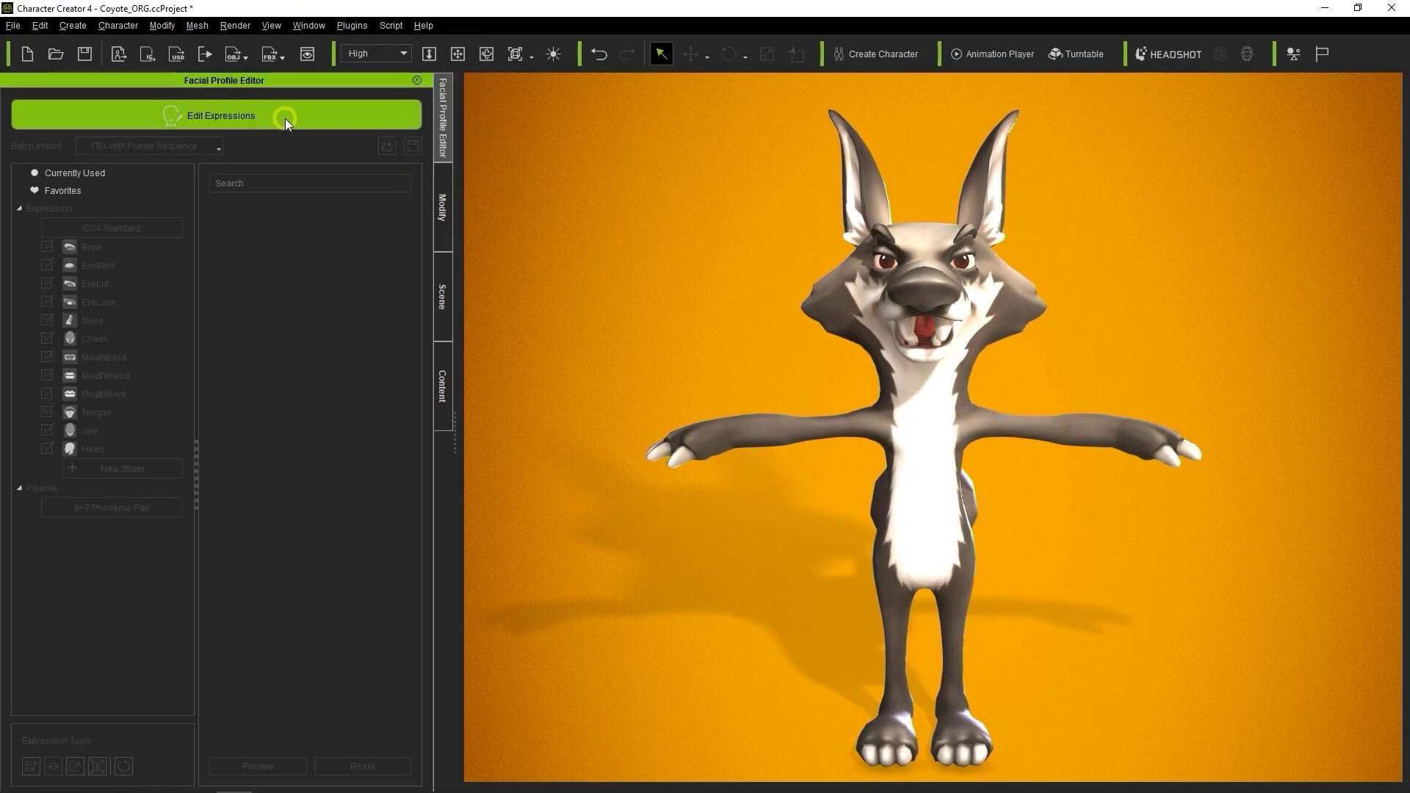
# Browse the Brow, MouthMove and Viseme categories, then show the EyeBlink expressions
pyautogui.click(78, 206)
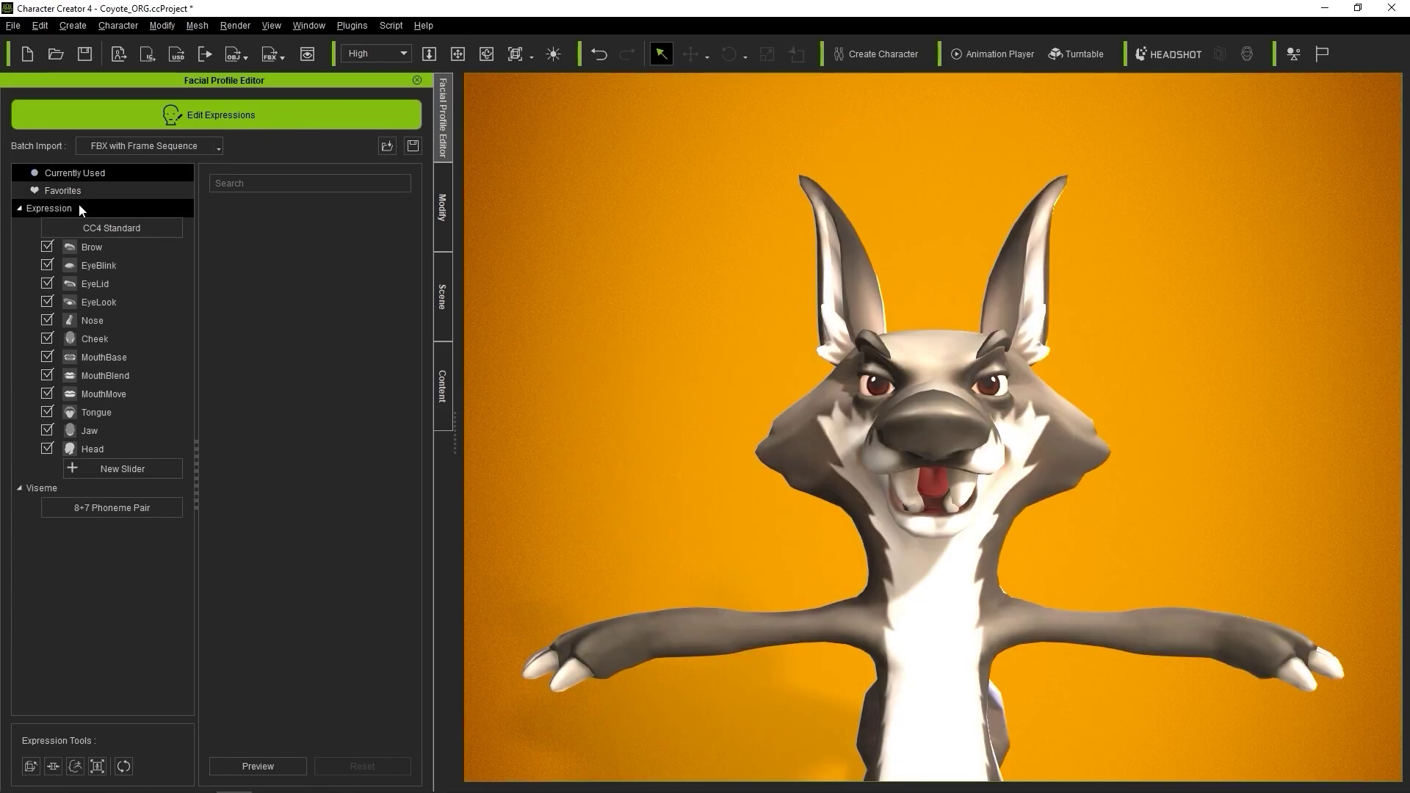
pyautogui.click(121, 248)
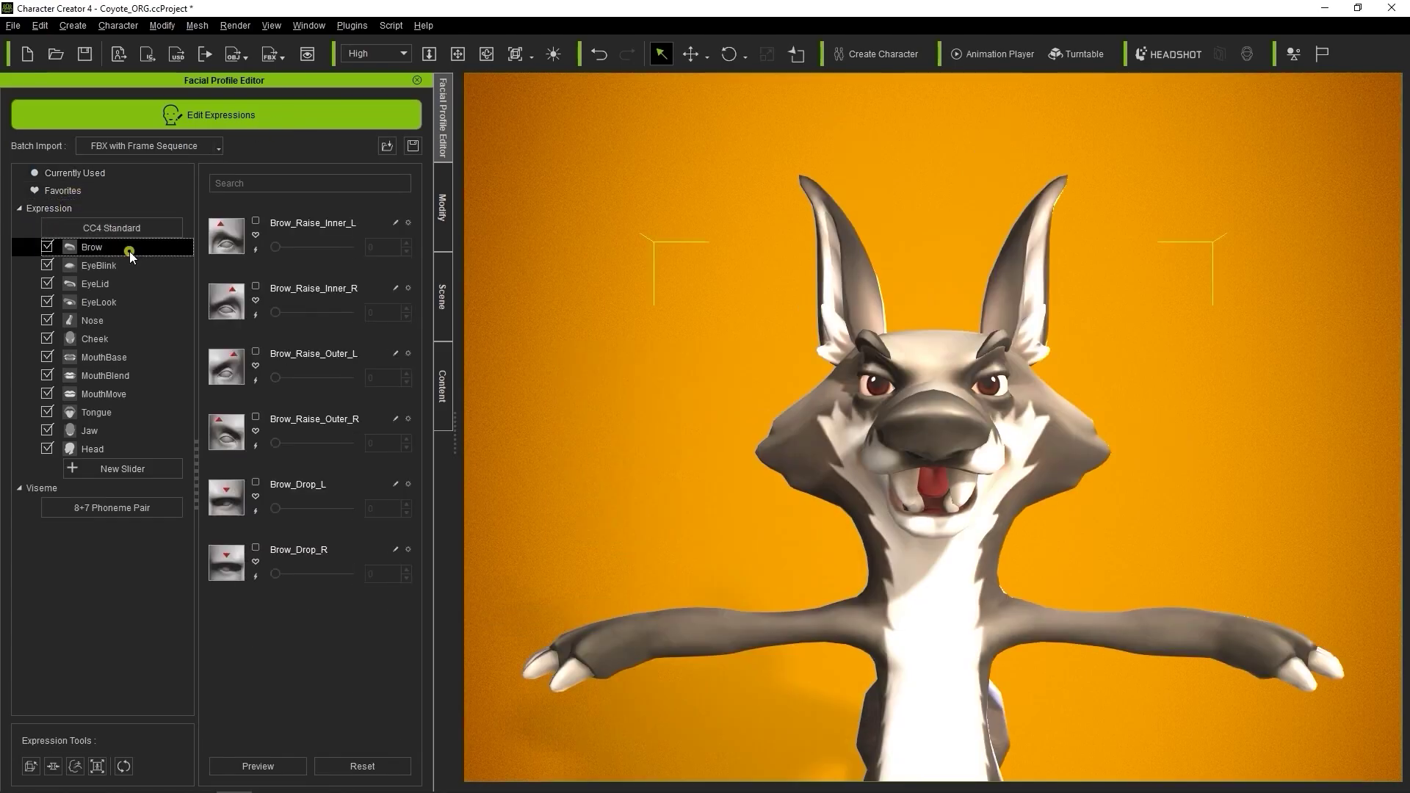
pyautogui.click(121, 285)
pyautogui.click(114, 358)
pyautogui.click(108, 395)
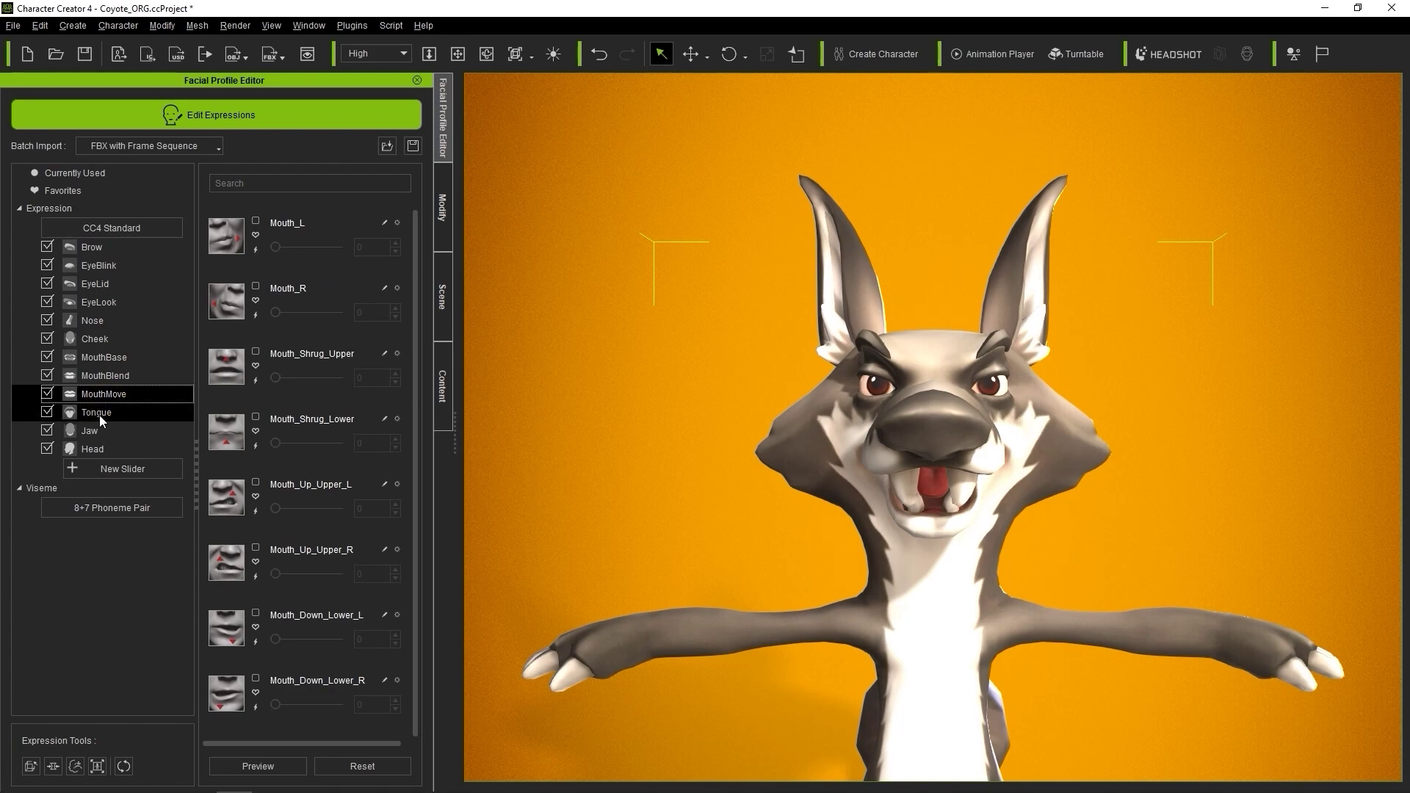
pyautogui.click(61, 485)
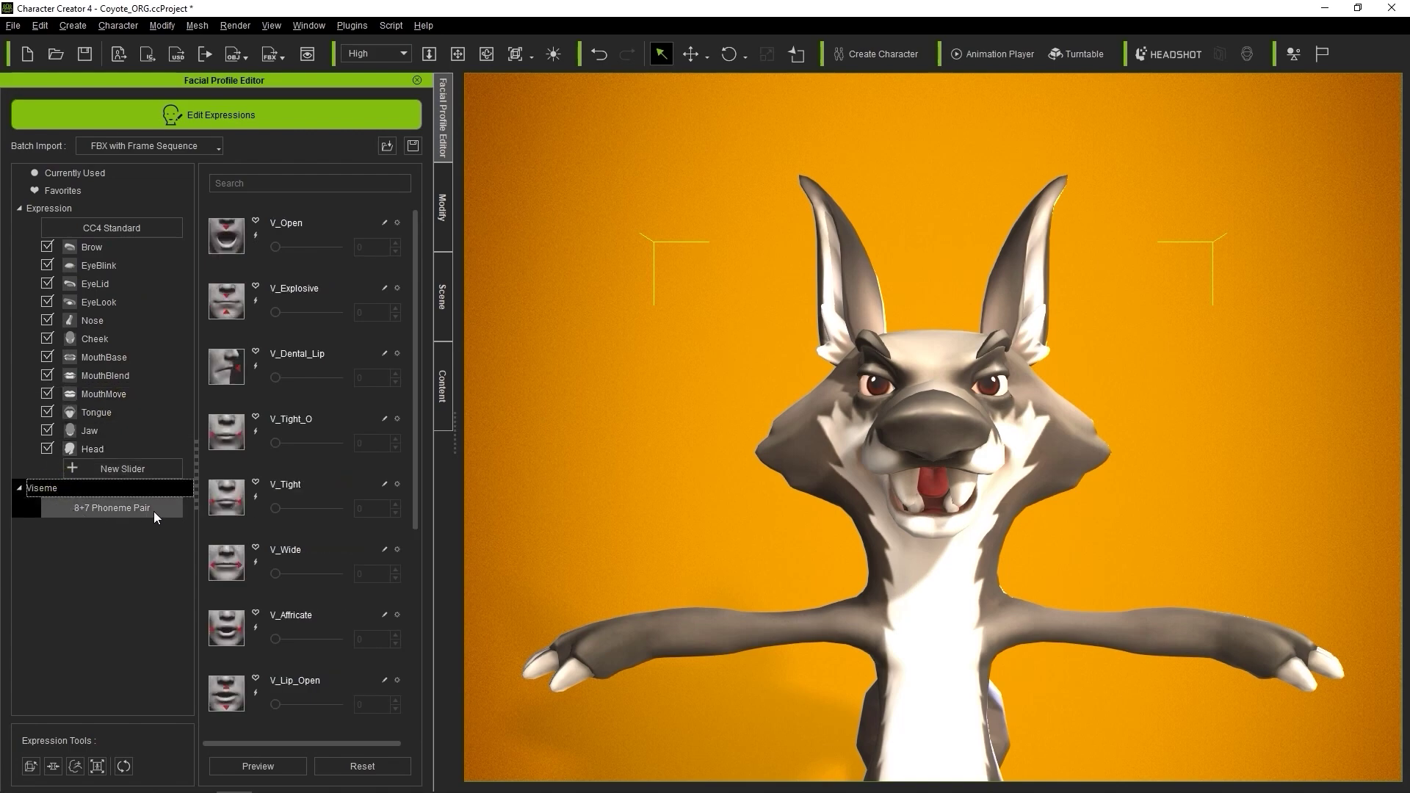
pyautogui.moveTo(414, 341); pyautogui.dragTo(412, 297)
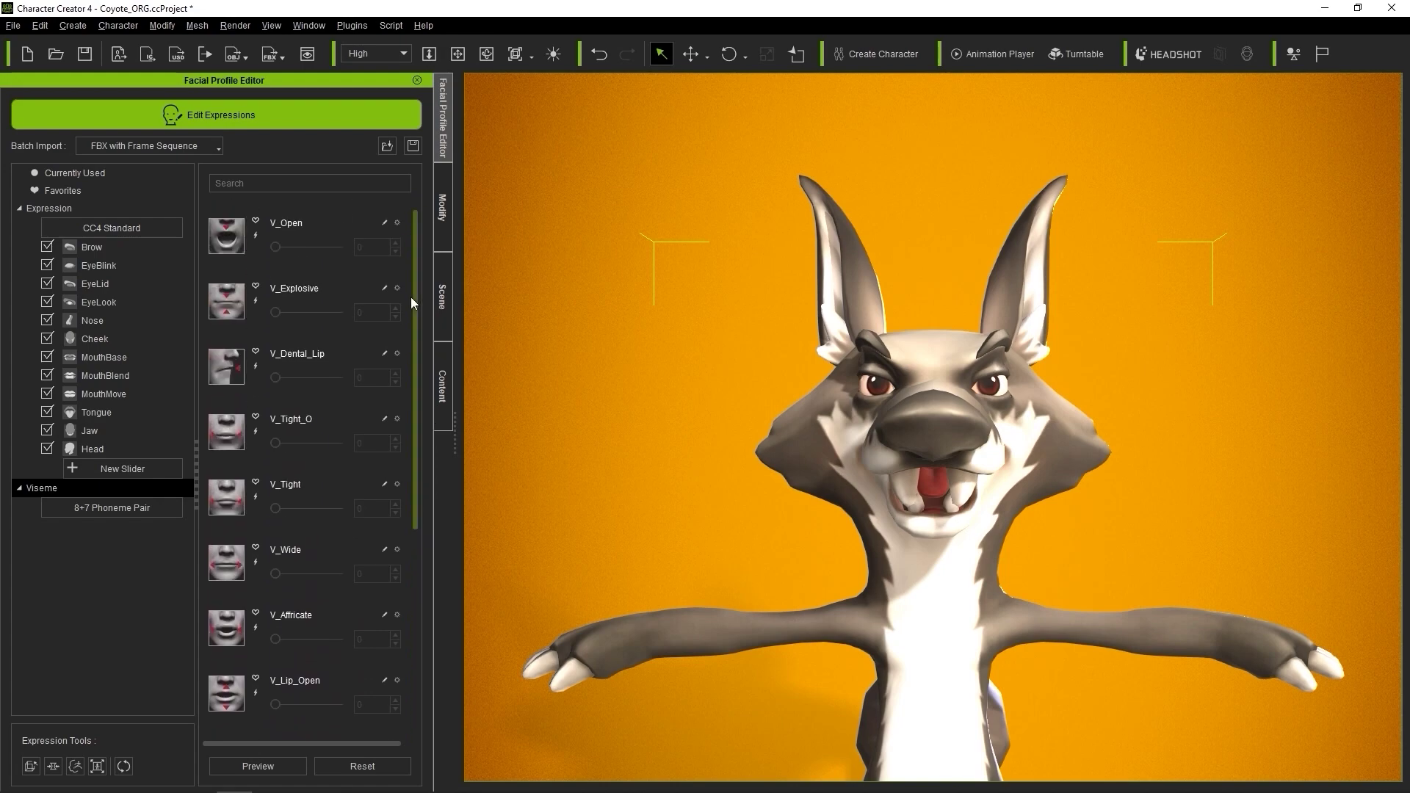
pyautogui.click(155, 270)
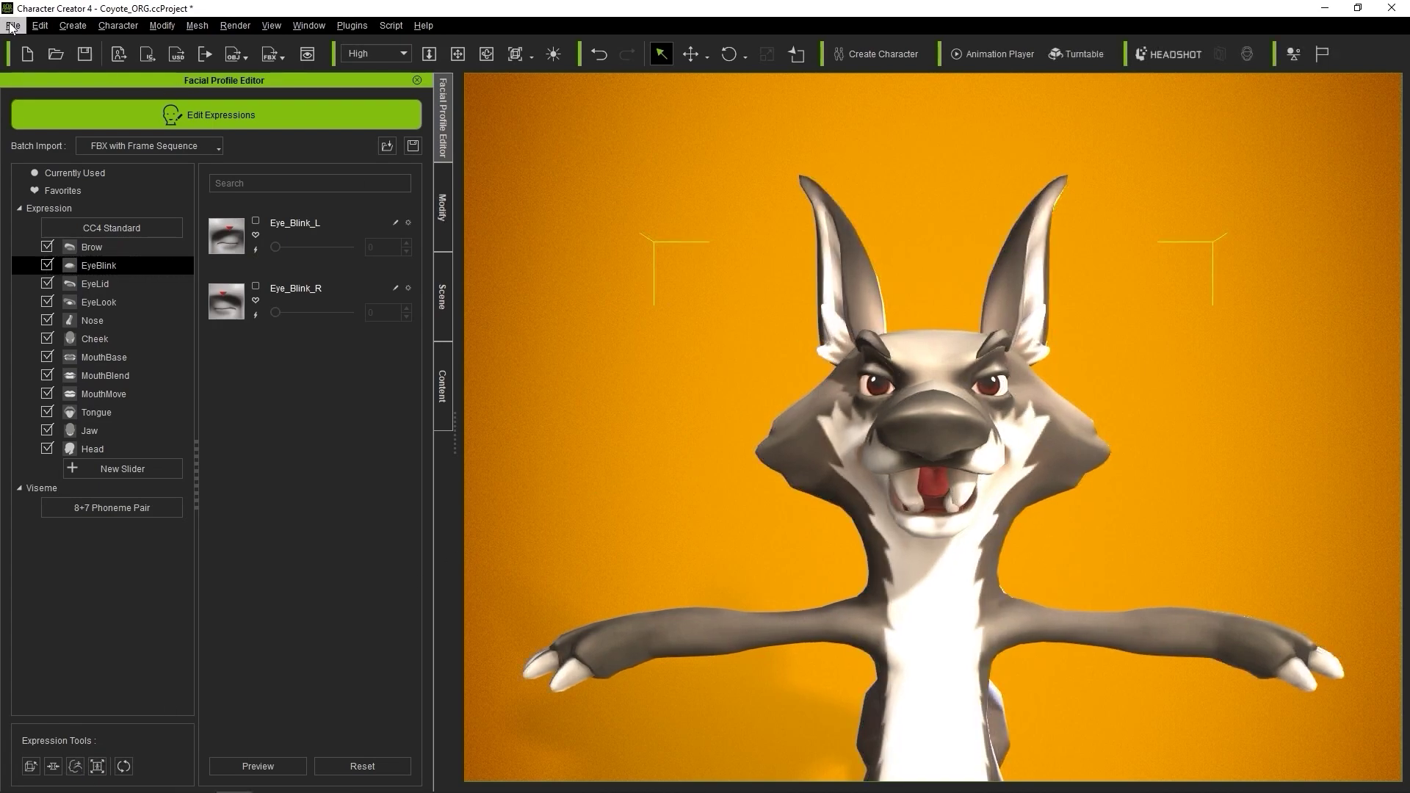
pyautogui.click(12, 25)
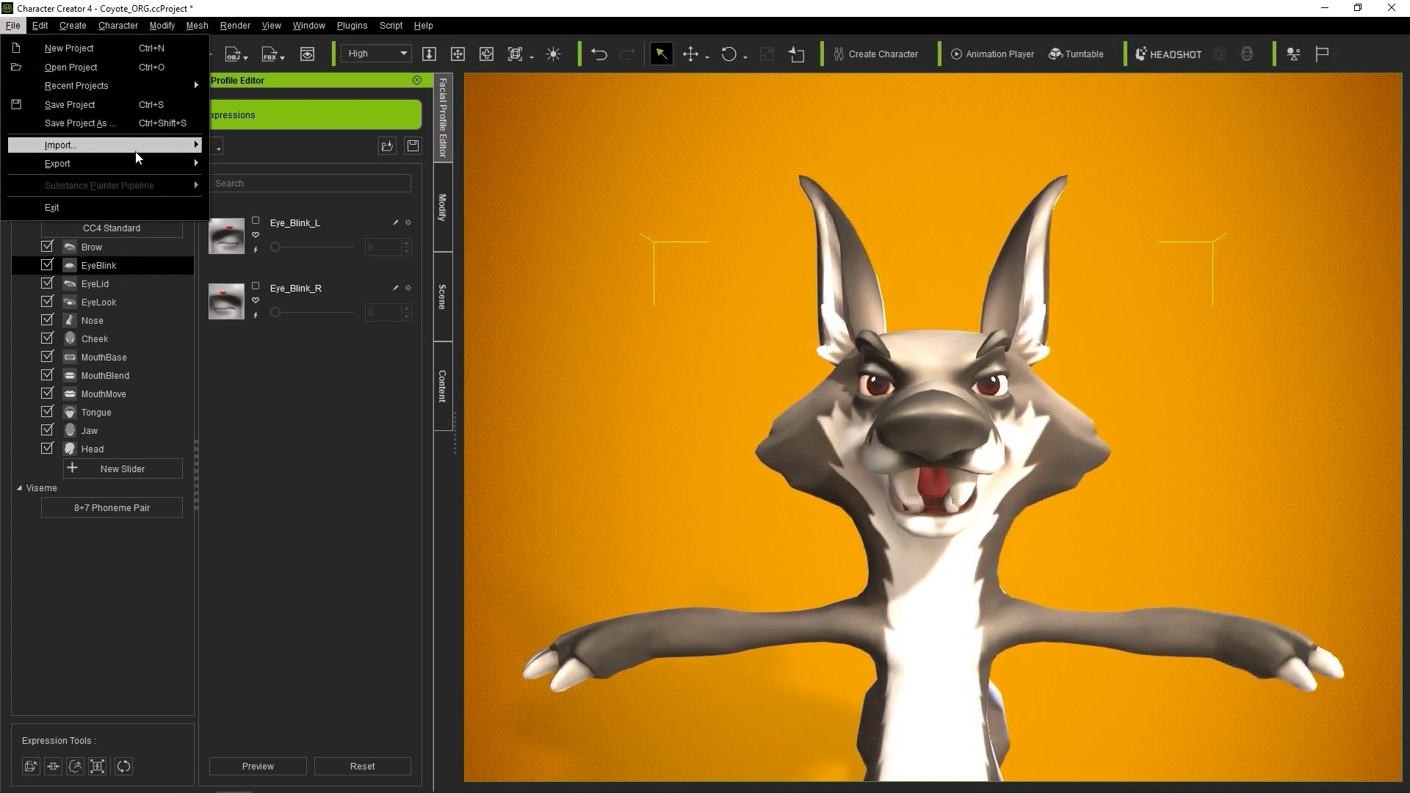
# Export the coyote as Cayote_Original.obj, keeping facial expressions in nude bind-pose
pyautogui.moveTo(146, 166)
pyautogui.moveTo(293, 220)
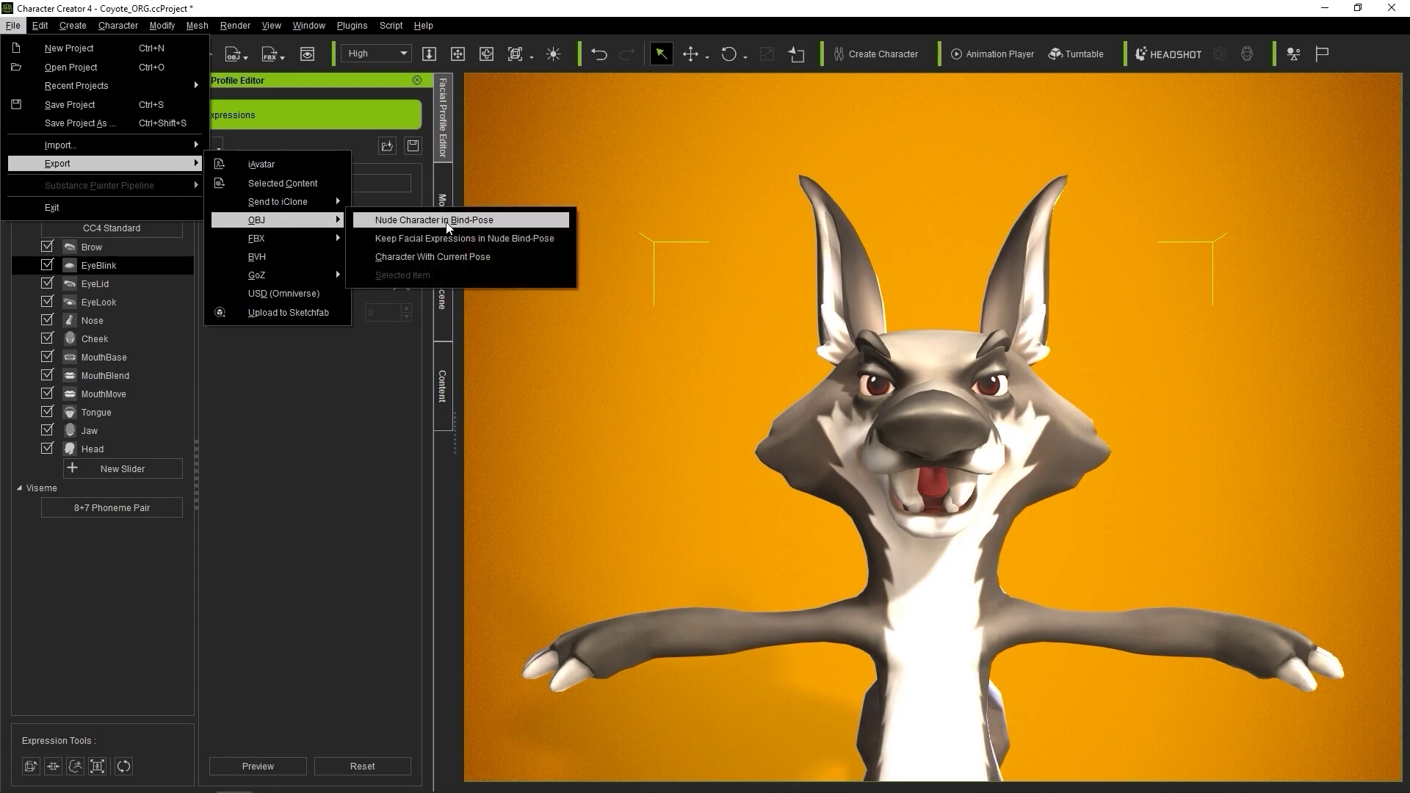
pyautogui.click(540, 246)
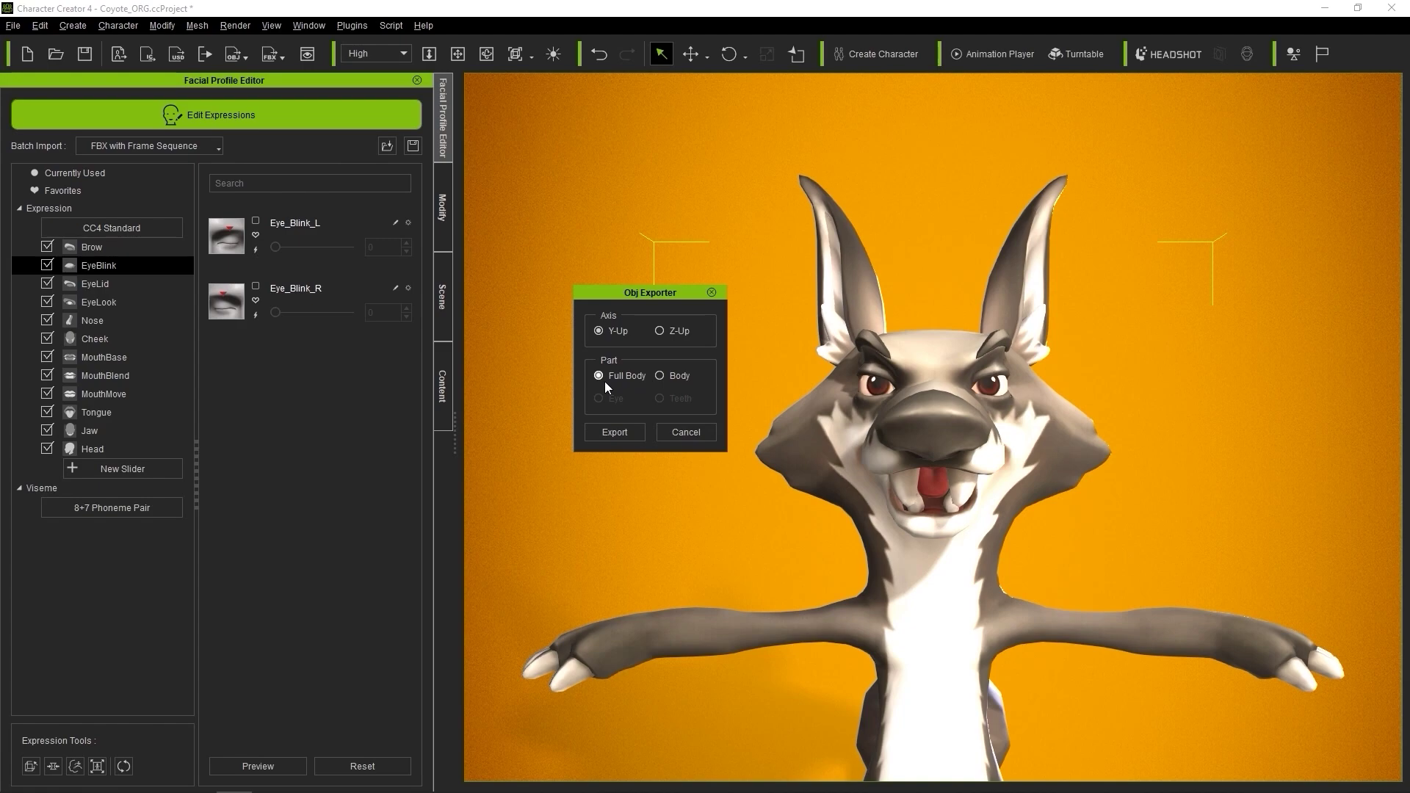
pyautogui.click(633, 434)
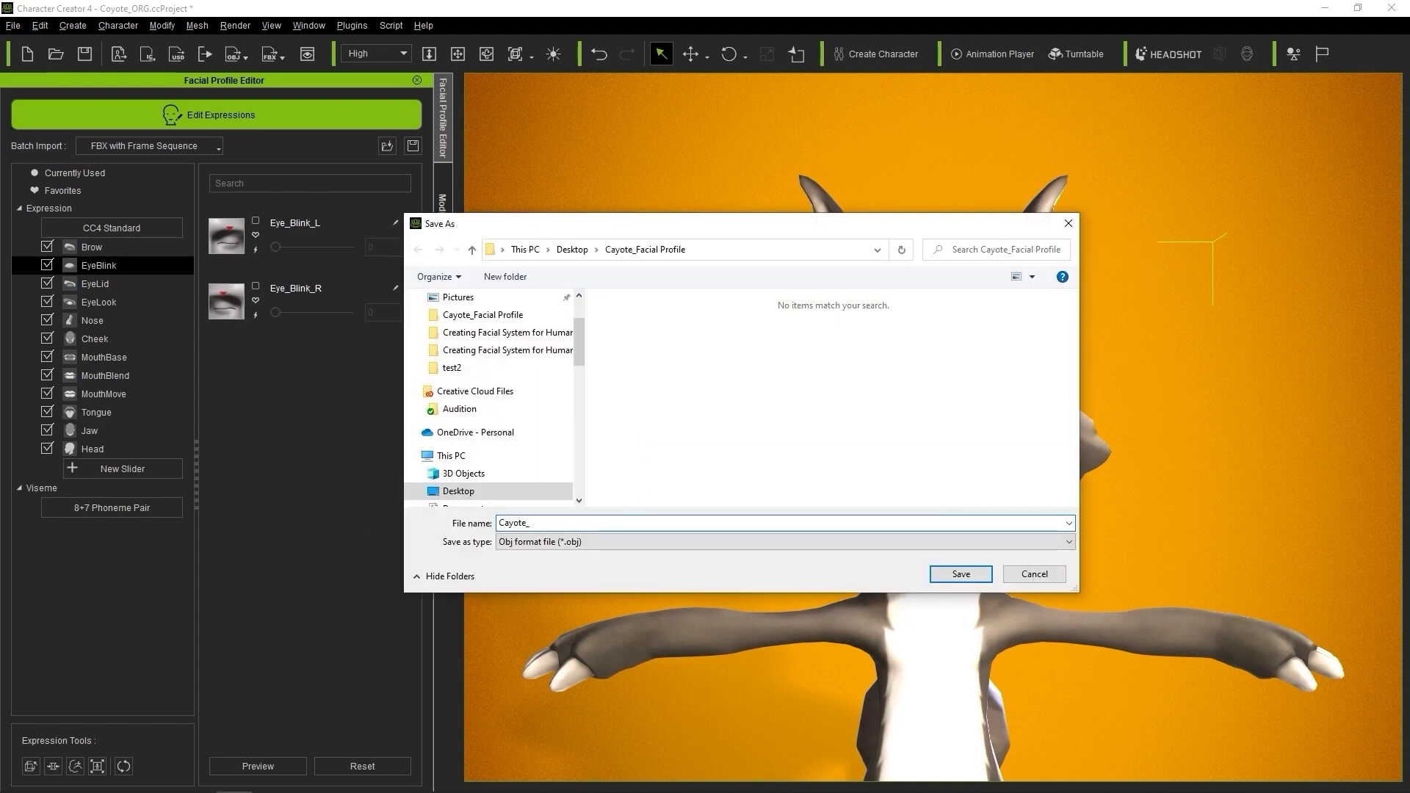
pyautogui.write('Cayote_Original')
pyautogui.click(962, 574)
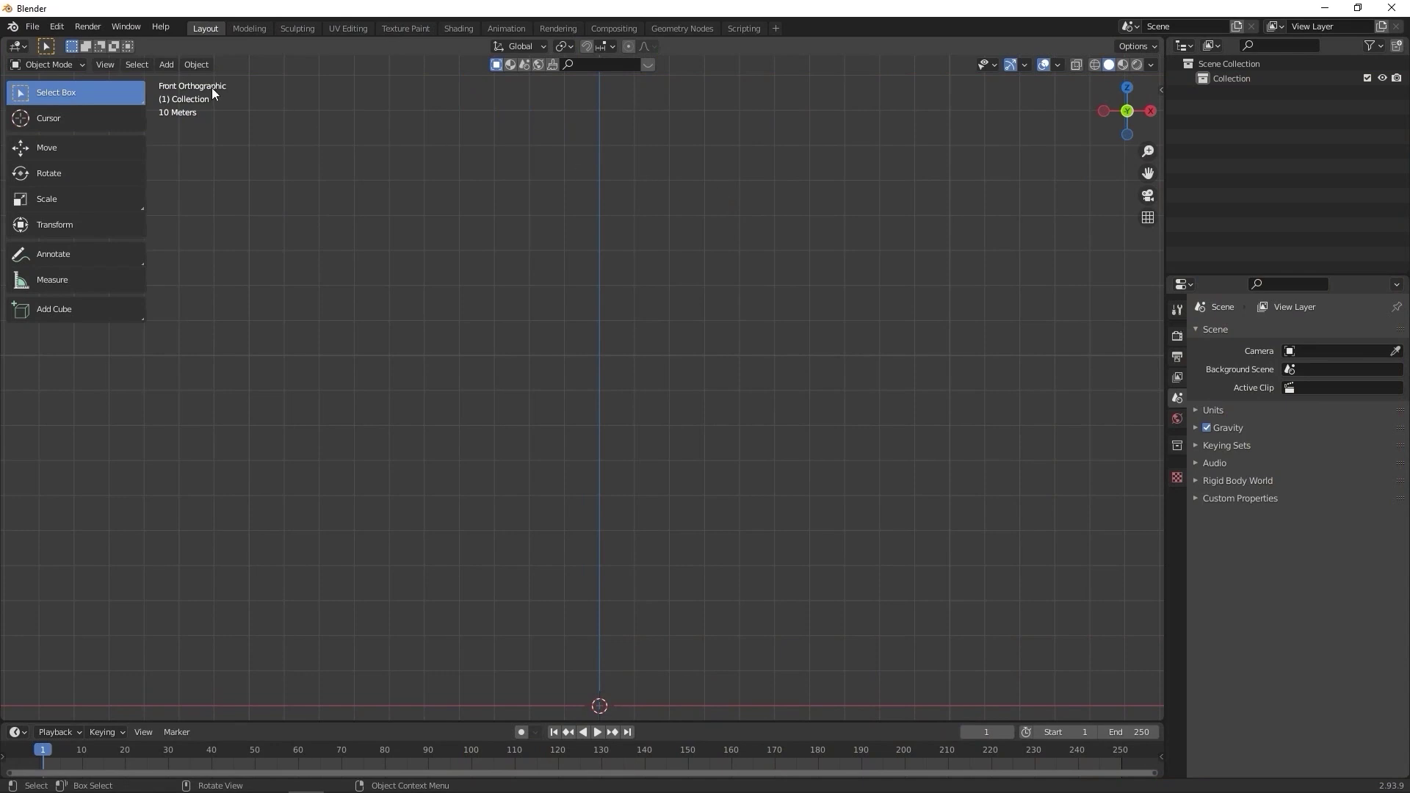
# Import Cayote_Original.obj into Blender with Keep Vert Order and Poly Groups enabled
pyautogui.click(33, 28)
pyautogui.moveTo(134, 226)
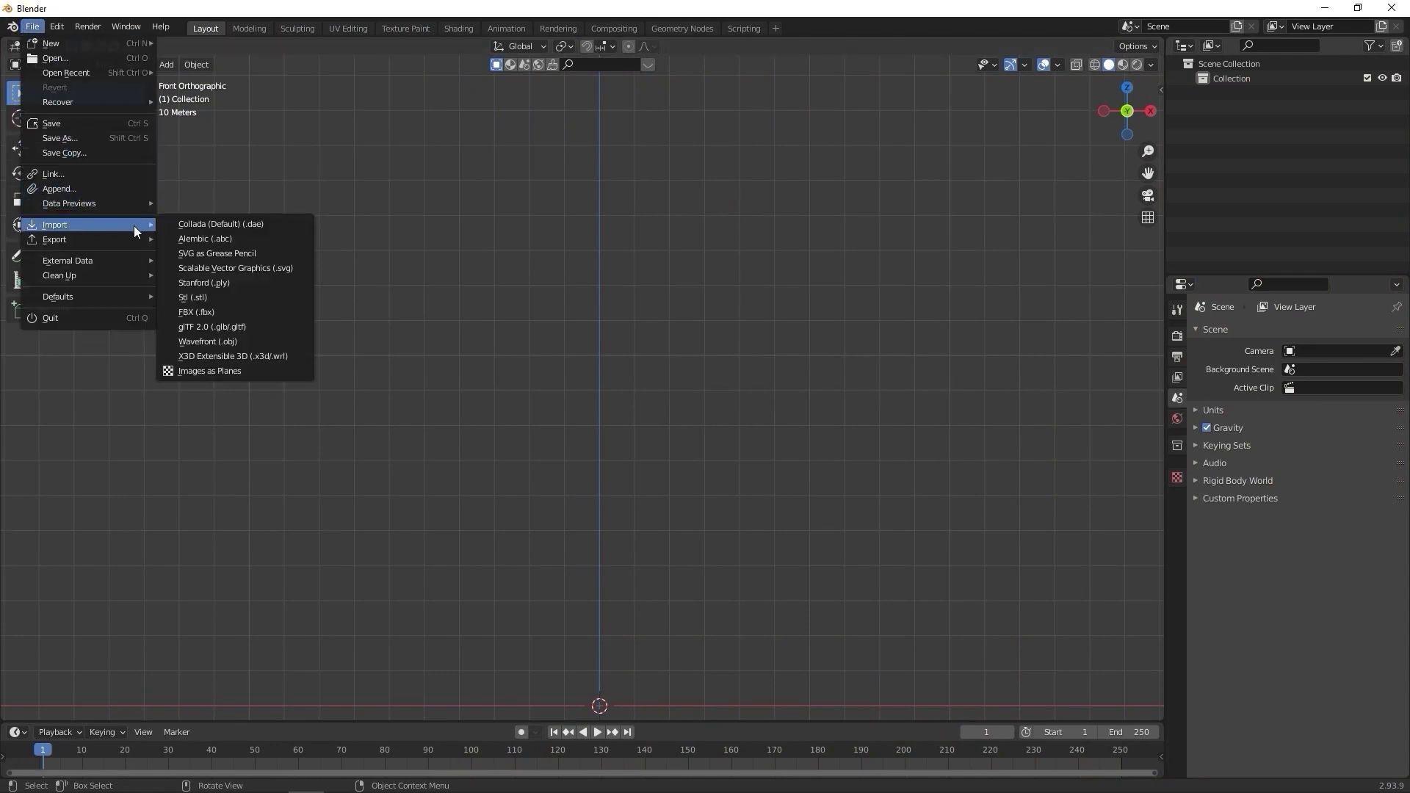
pyautogui.click(289, 340)
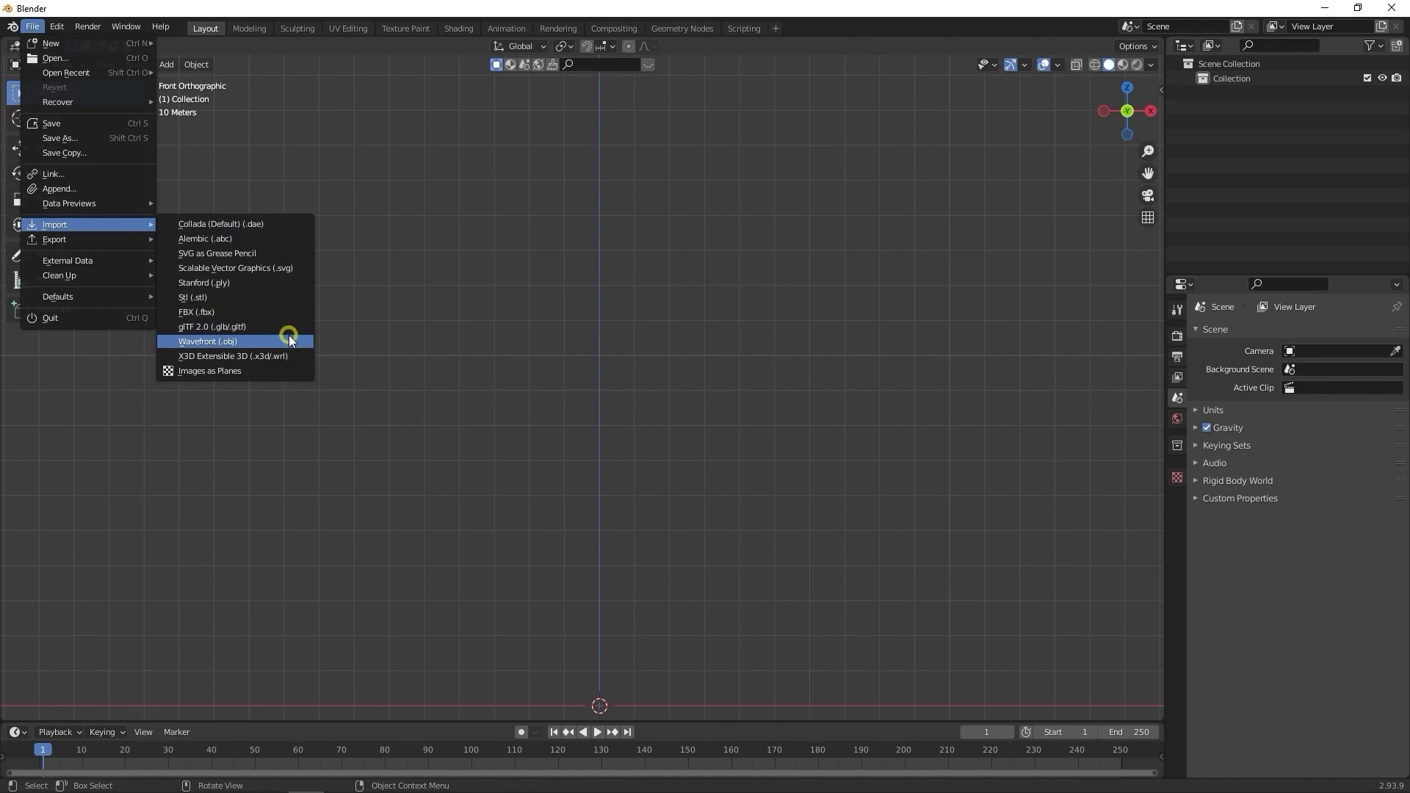
pyautogui.click(628, 169)
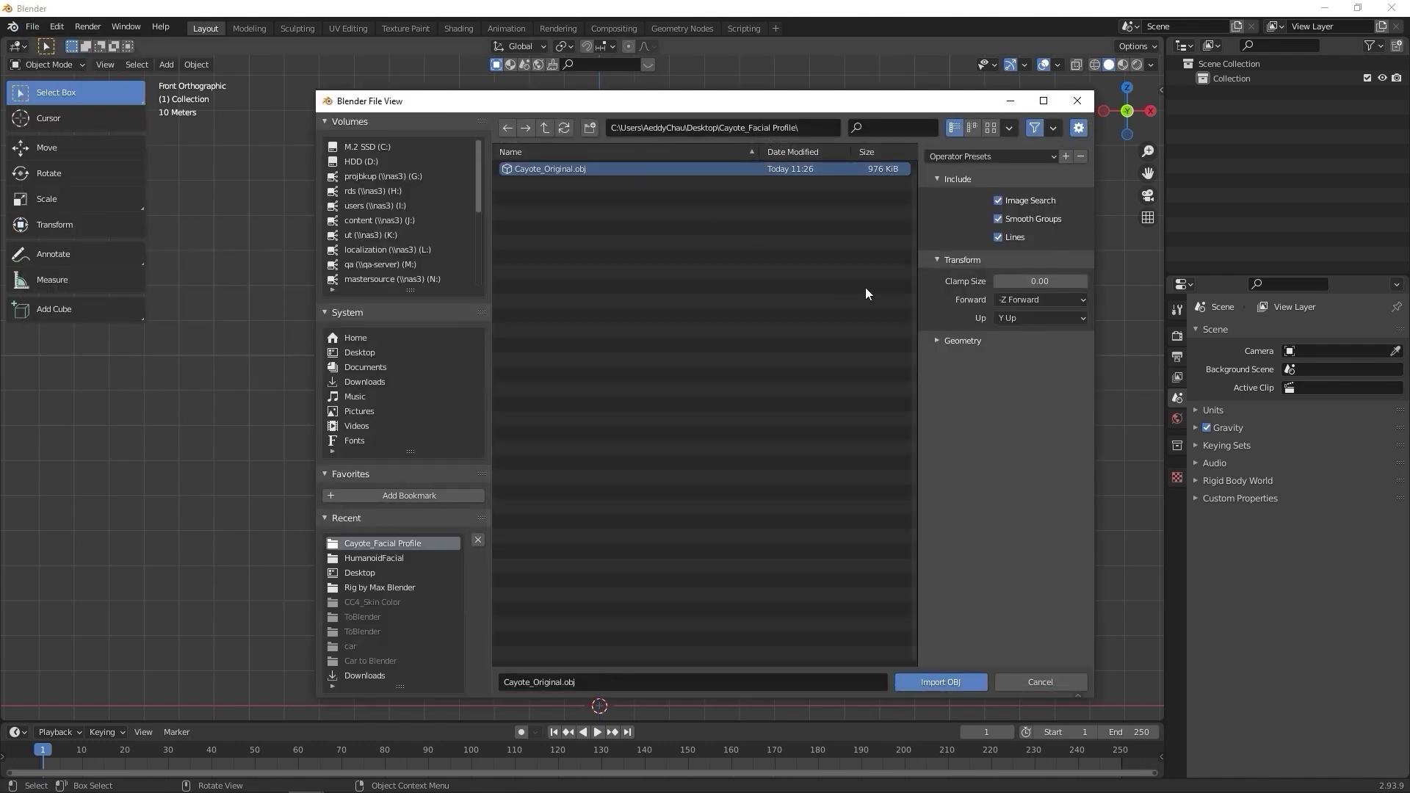
pyautogui.click(940, 342)
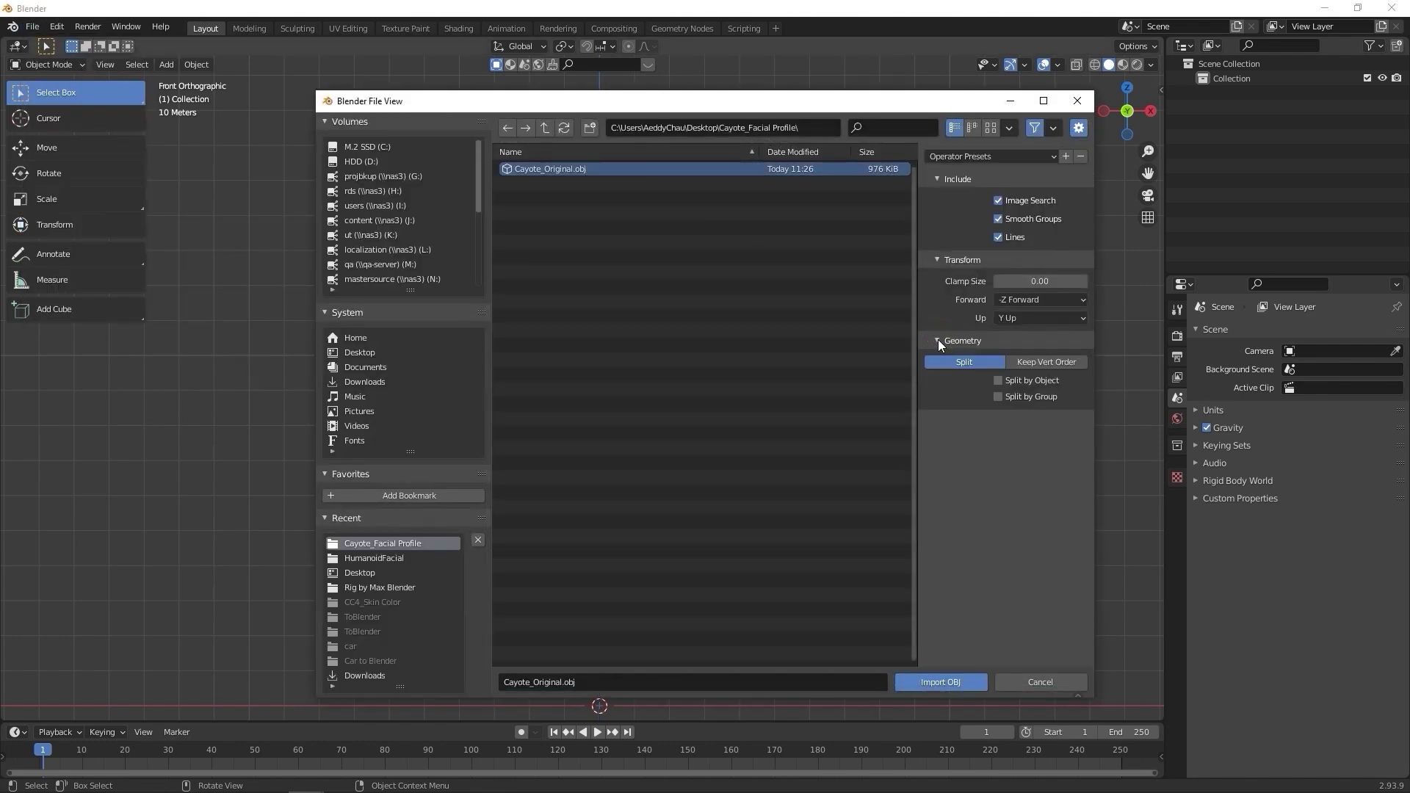
pyautogui.click(1020, 365)
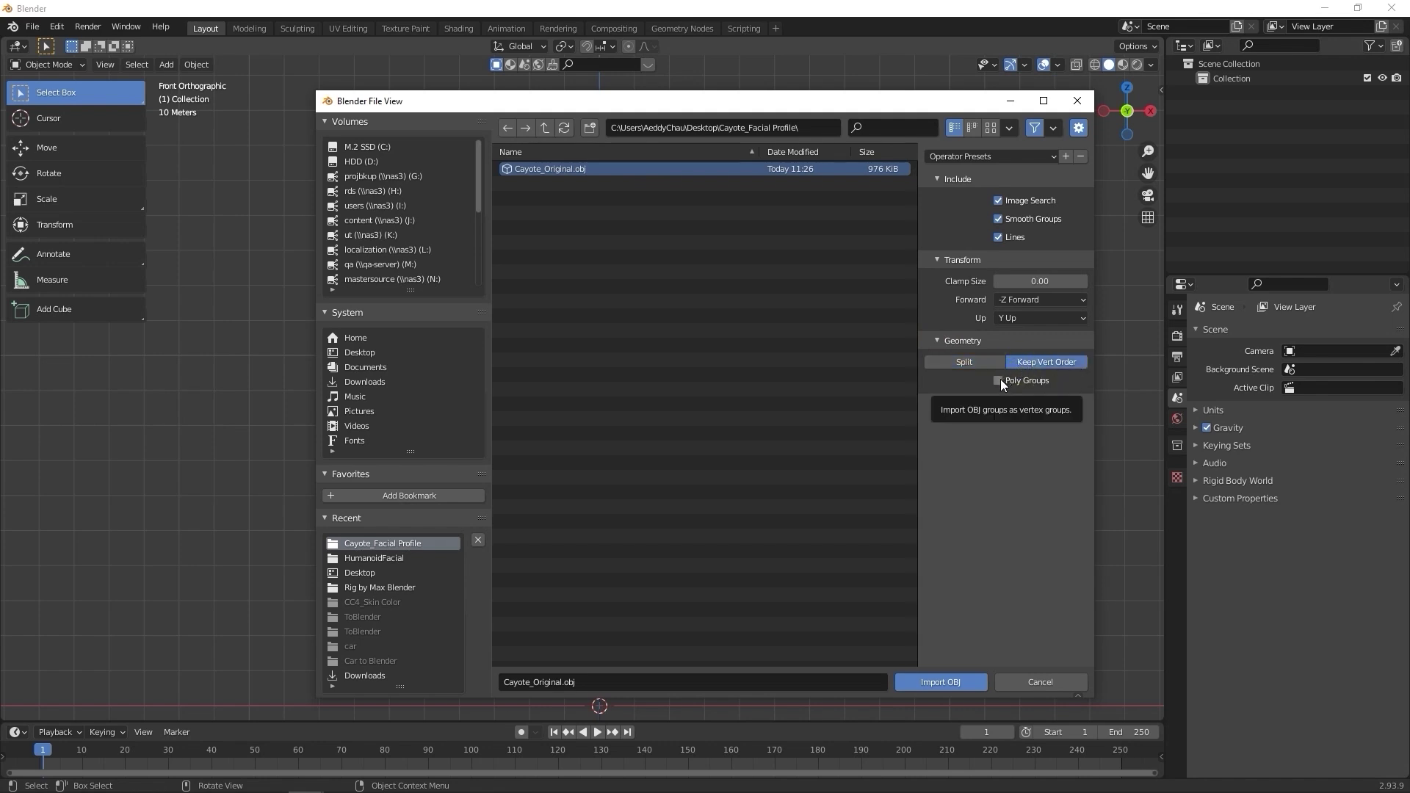
pyautogui.click(999, 381)
pyautogui.click(940, 682)
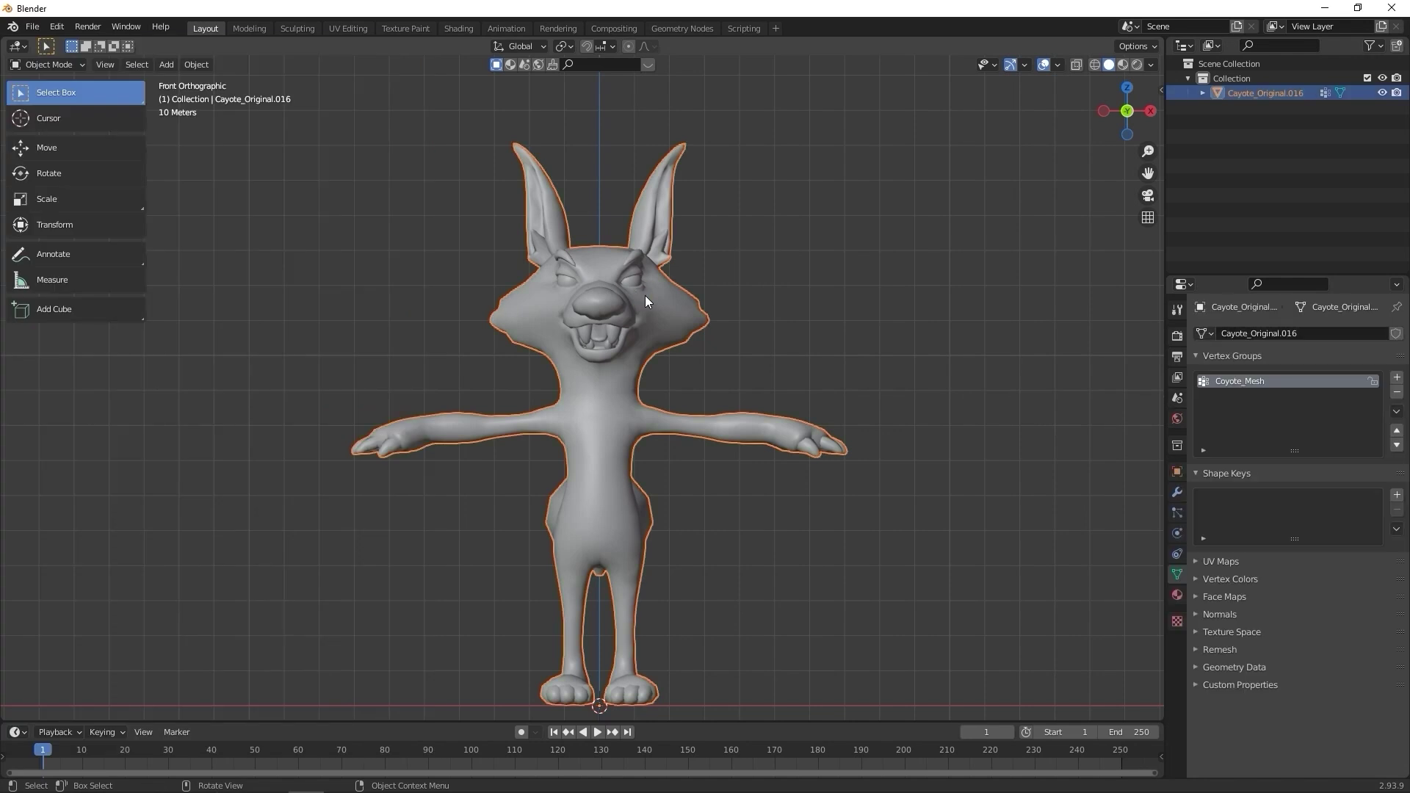
# Turn on the wireframe overlay and reselect the coyote mesh from a side view
pyautogui.click(1058, 65)
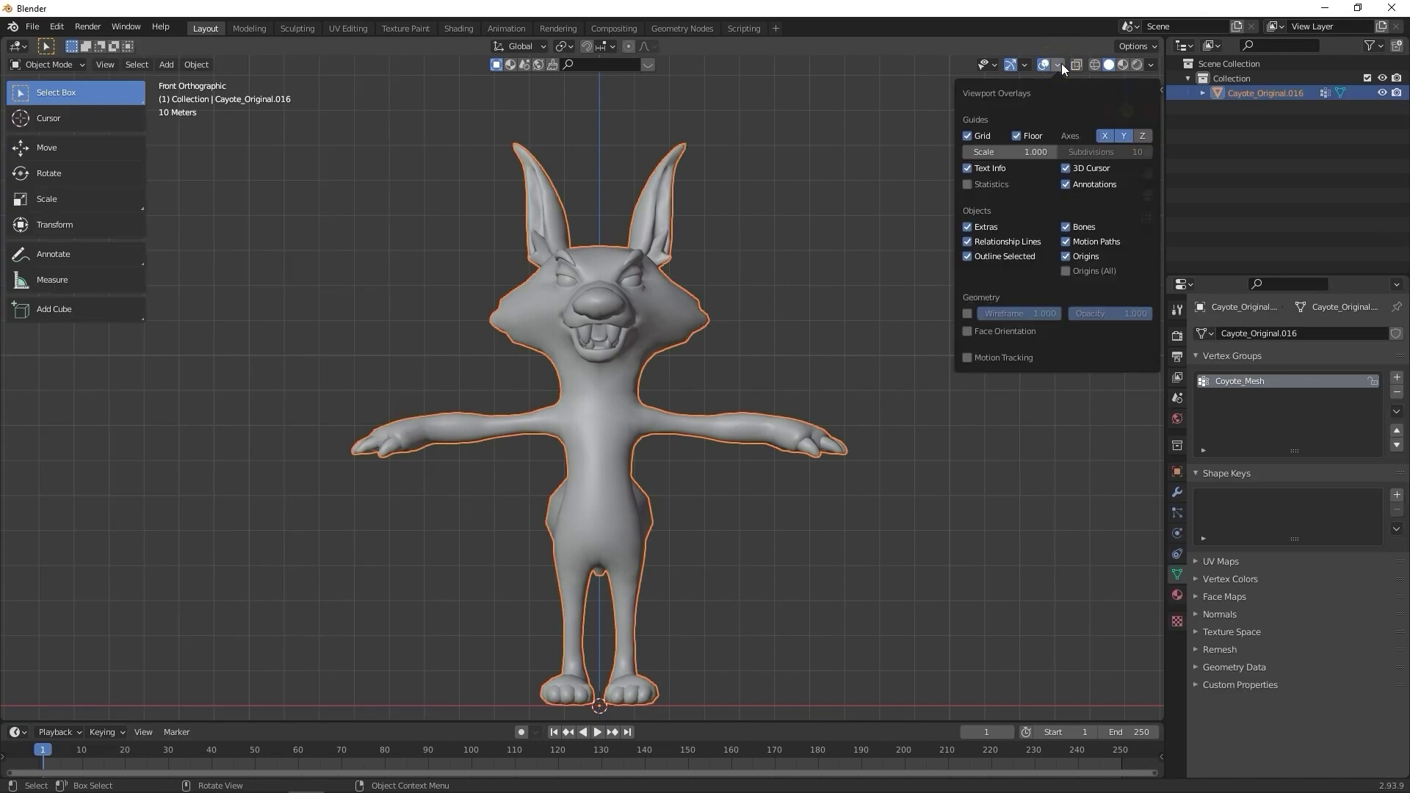
pyautogui.click(968, 314)
pyautogui.click(762, 291)
pyautogui.scroll(4, 651, 289)
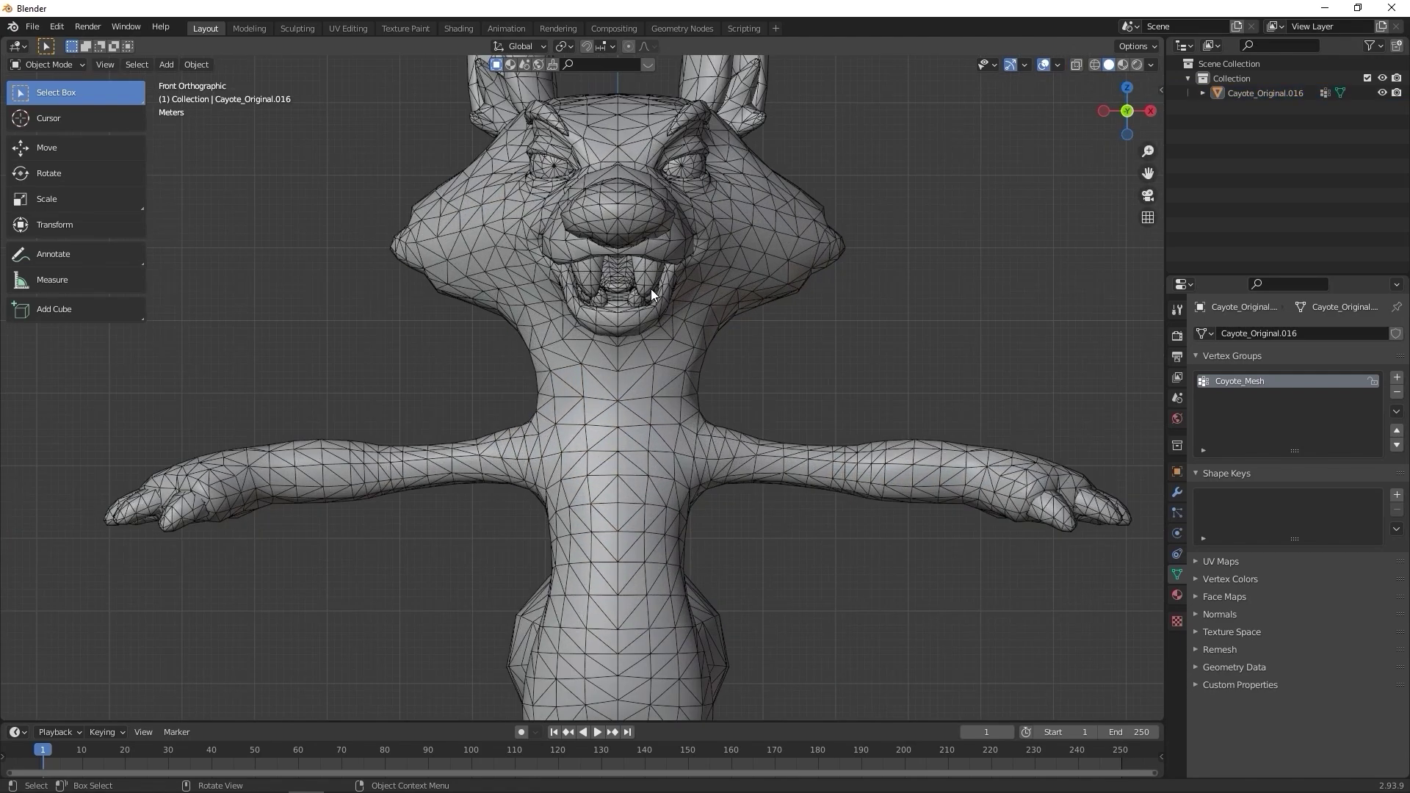
pyautogui.keyDown('shift'); pyautogui.scroll(2, 689, 345); pyautogui.keyUp('shift')
pyautogui.moveTo(789, 408); pyautogui.dragTo(695, 411, button='middle')
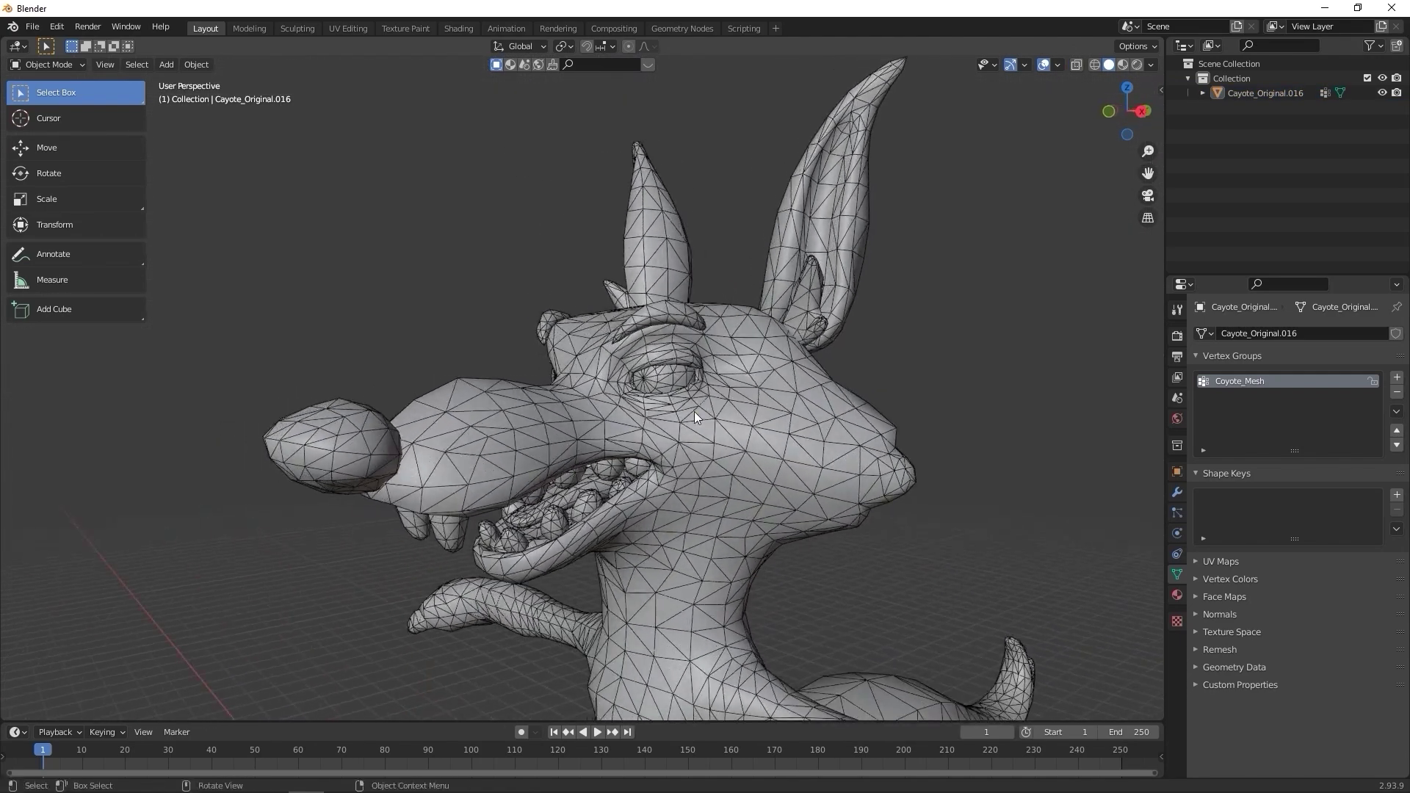
pyautogui.click(694, 411)
# In Edit Mode, select the eyeball with L and hide it, then enter Sculpt Mode
pyautogui.click(72, 64)
pyautogui.click(40, 100)
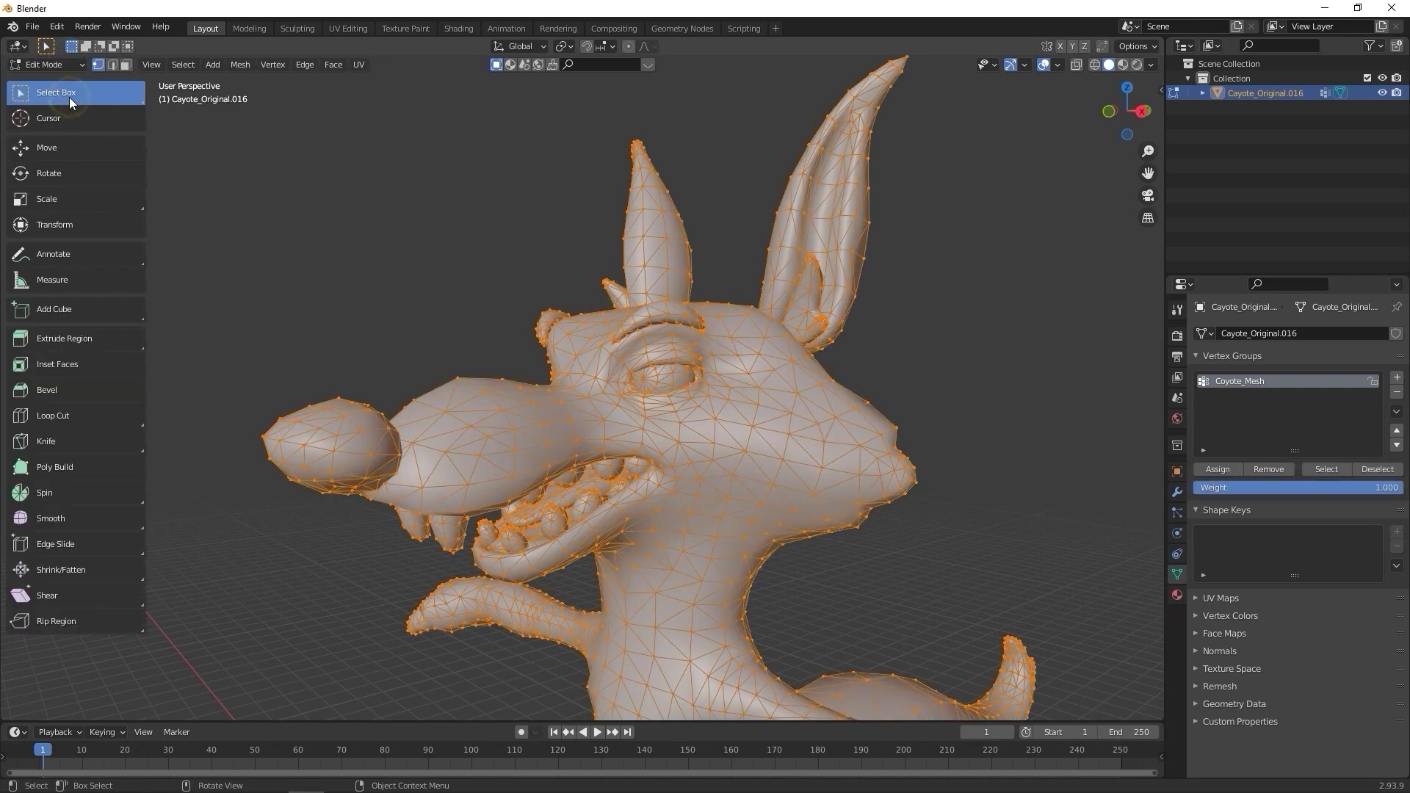
pyautogui.hotkey('alt', 'a')
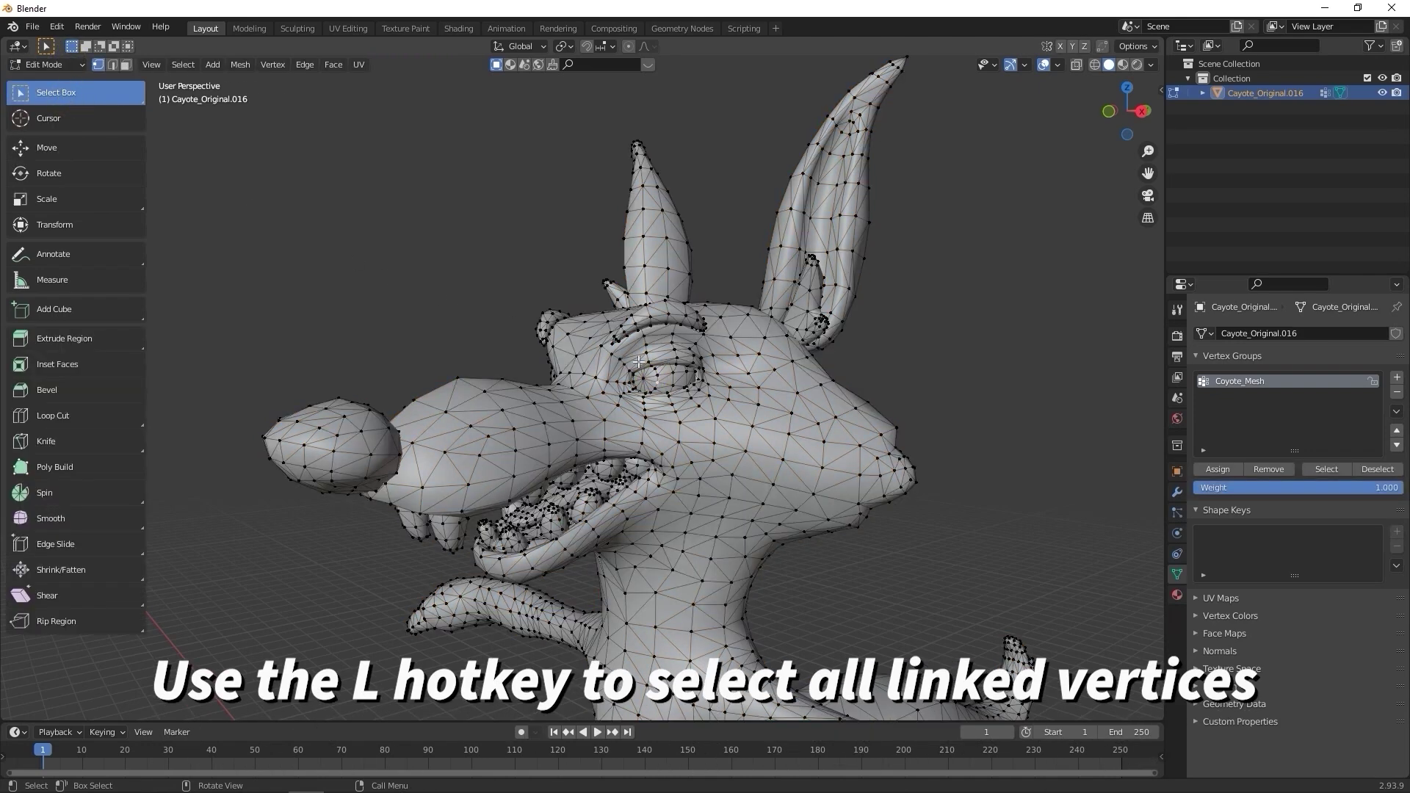
pyautogui.press('l')
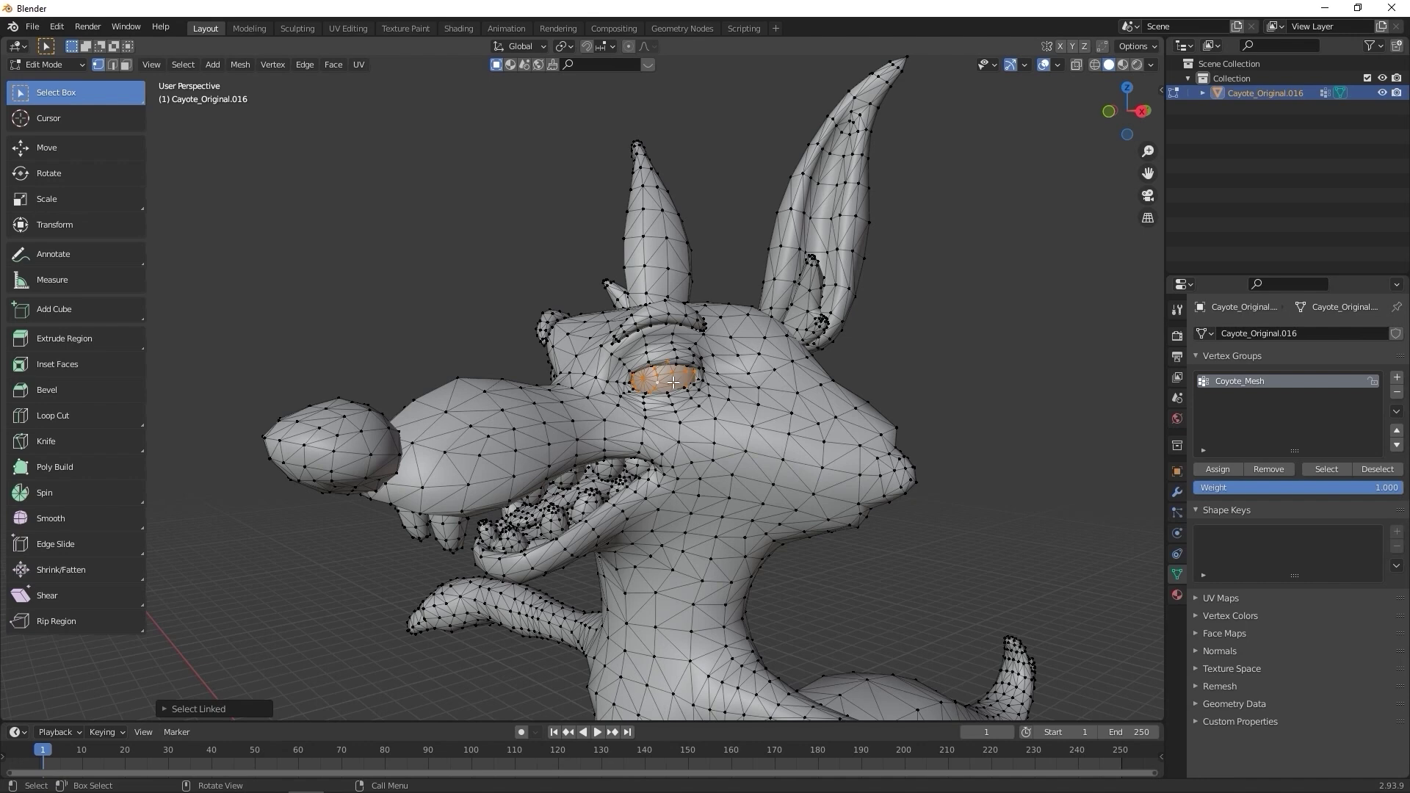
pyautogui.press('h')
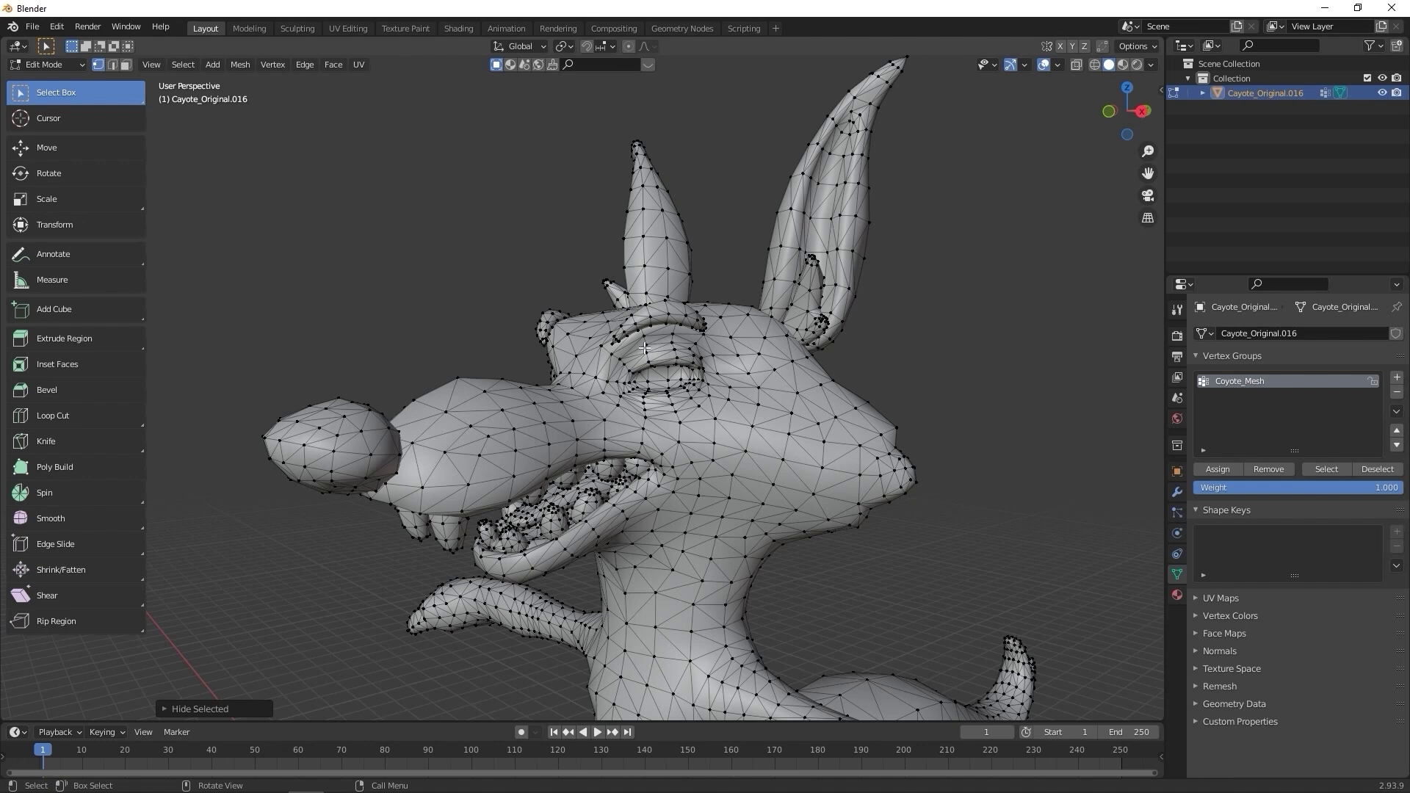
pyautogui.click(56, 66)
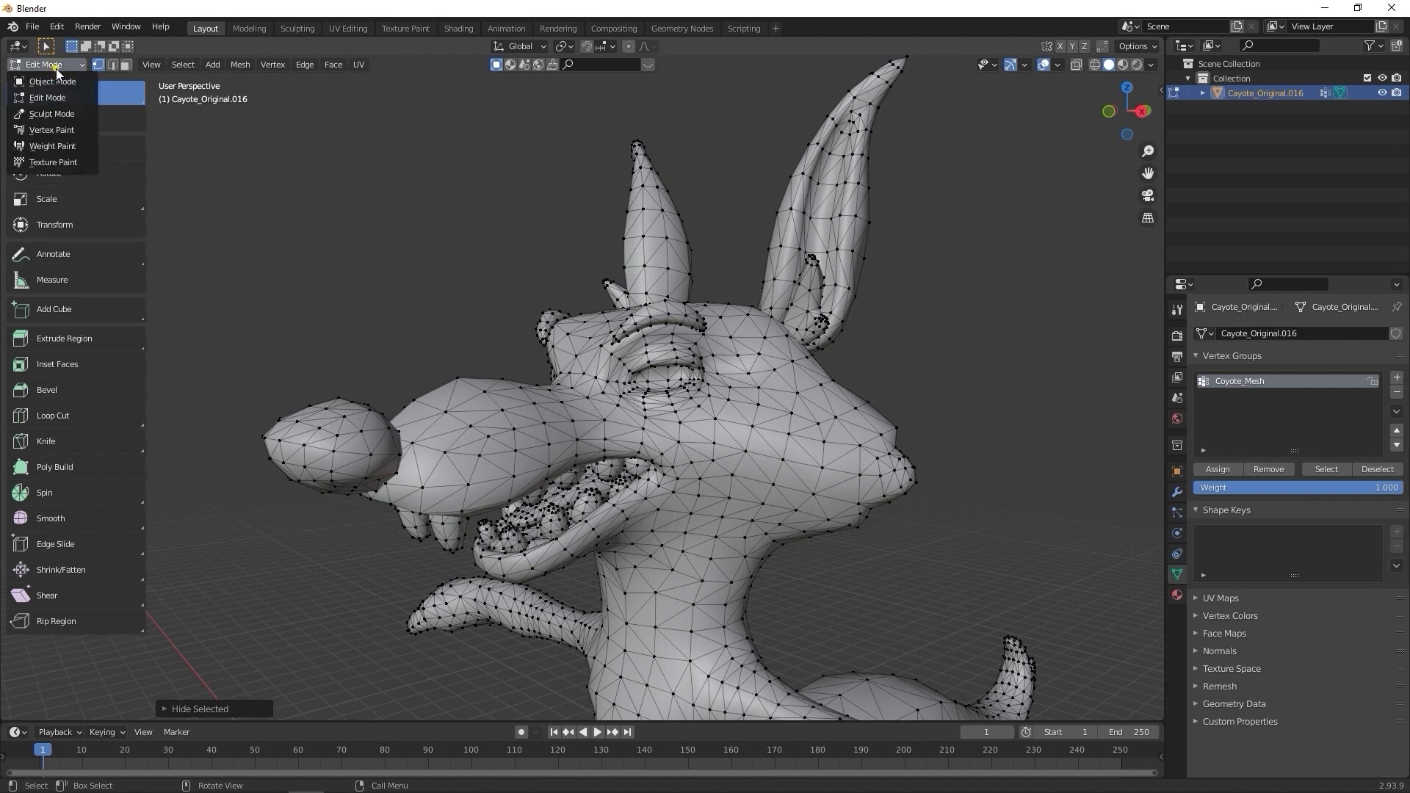
pyautogui.click(69, 119)
# Line-mask the coyote's lower head along two strokes across the eye line
pyautogui.scroll(5, 636, 388)
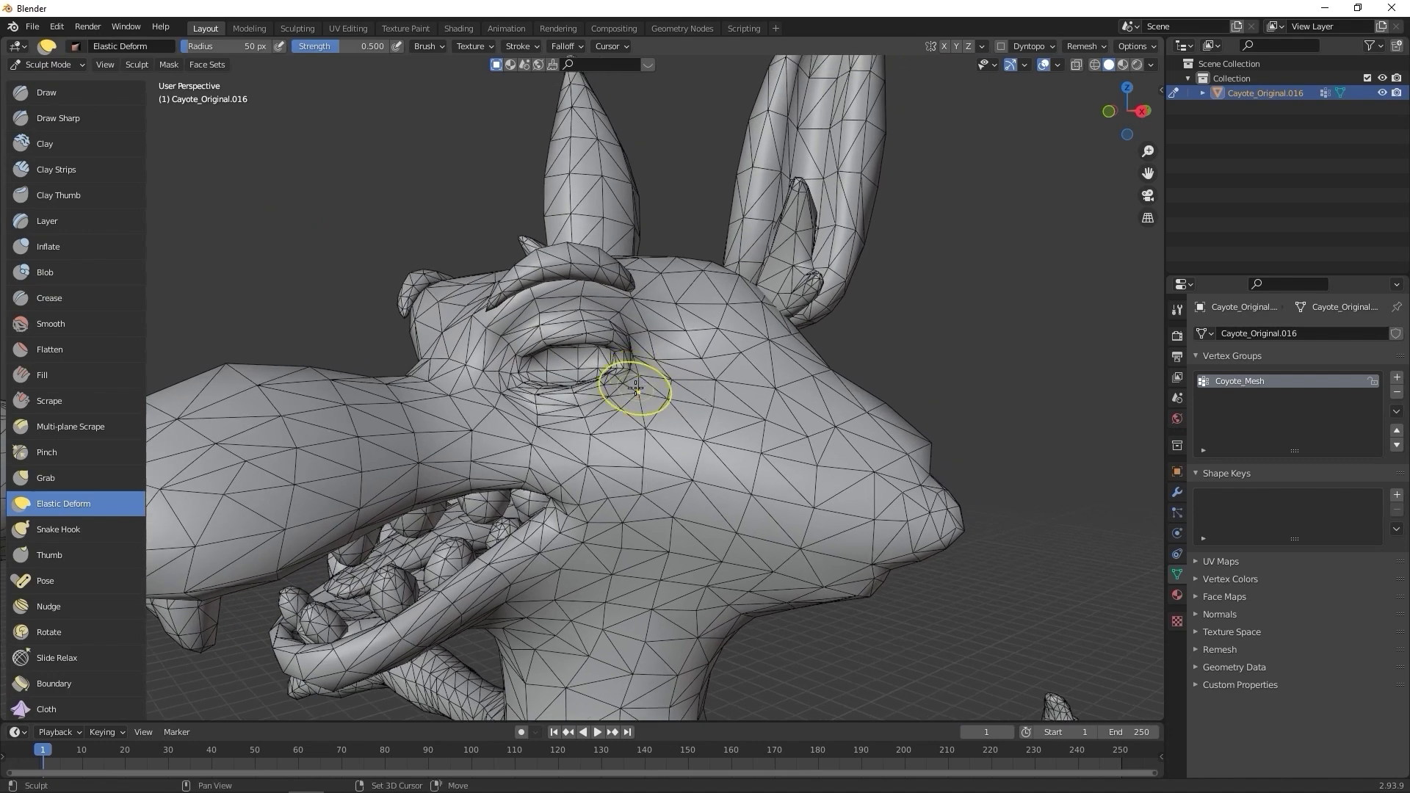
pyautogui.scroll(3, 637, 388)
pyautogui.moveTo(636, 388); pyautogui.dragTo(643, 396, button='middle')
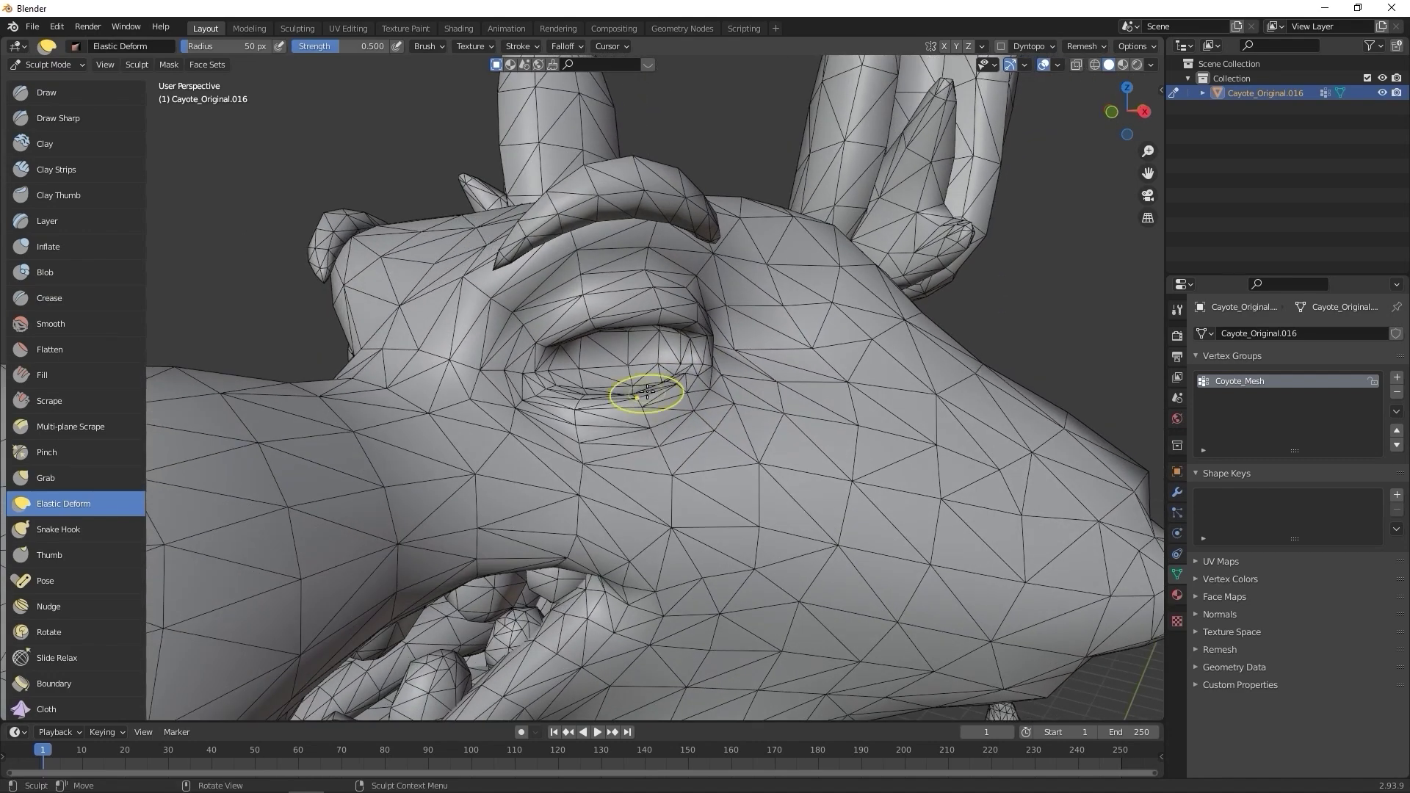
pyautogui.scroll(-10, 41, 342)
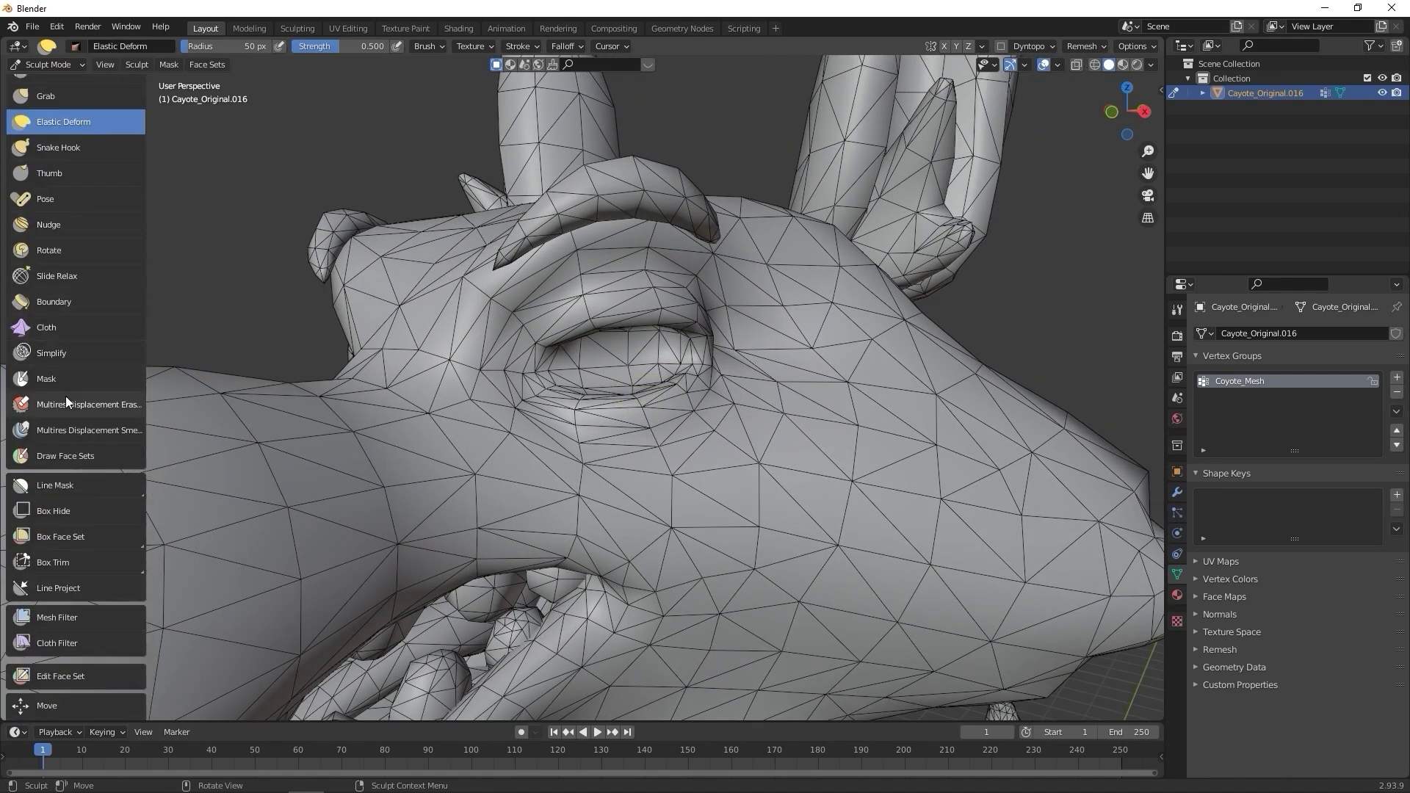
pyautogui.click(83, 488)
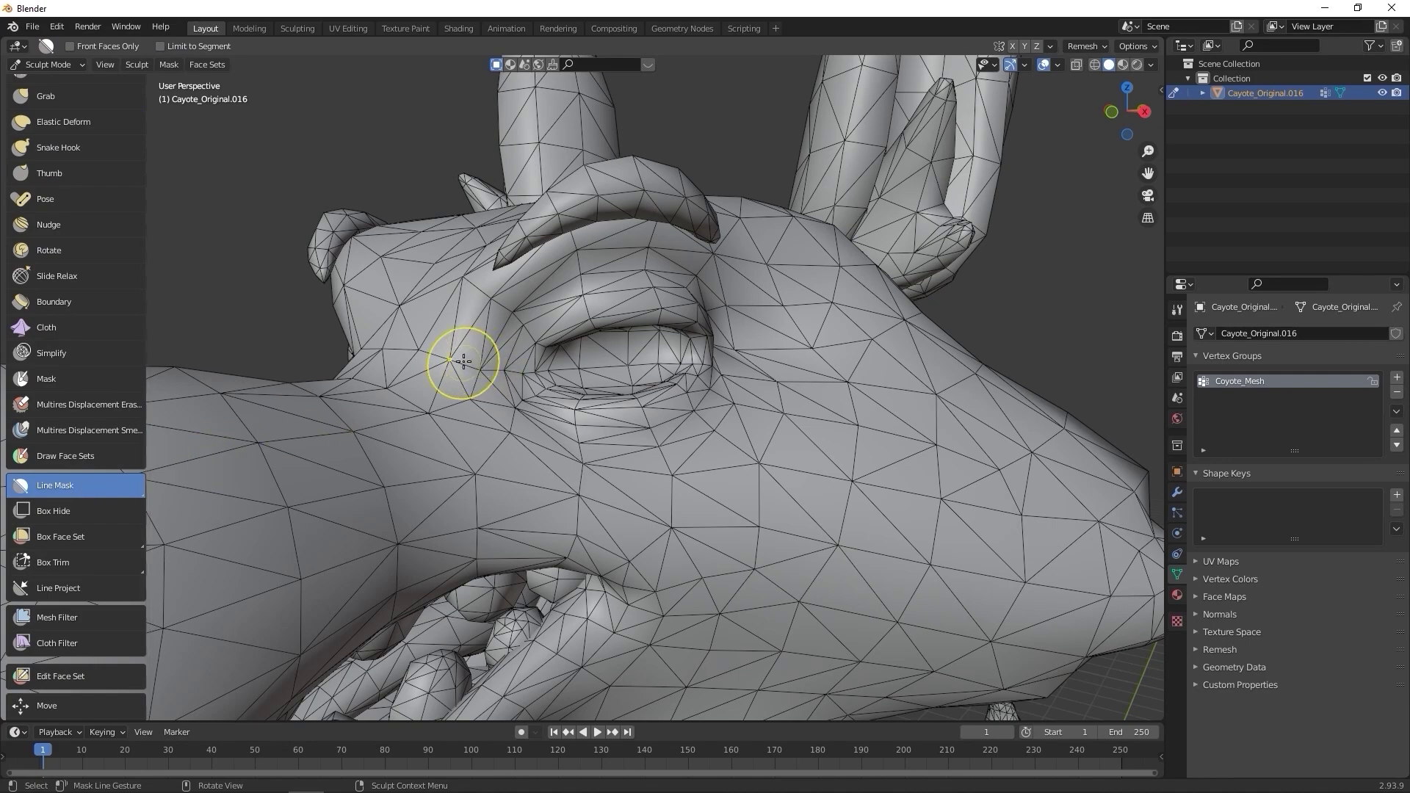
pyautogui.moveTo(463, 361); pyautogui.dragTo(857, 357)
pyautogui.moveTo(857, 357)
pyautogui.mouseDown(button='middle')
pyautogui.moveTo(759, 372)
pyautogui.moveTo(730, 404)
pyautogui.mouseUp(button='middle')
pyautogui.moveTo(444, 391); pyautogui.dragTo(588, 419)
pyautogui.moveTo(781, 403); pyautogui.dragTo(724, 393, button='middle')
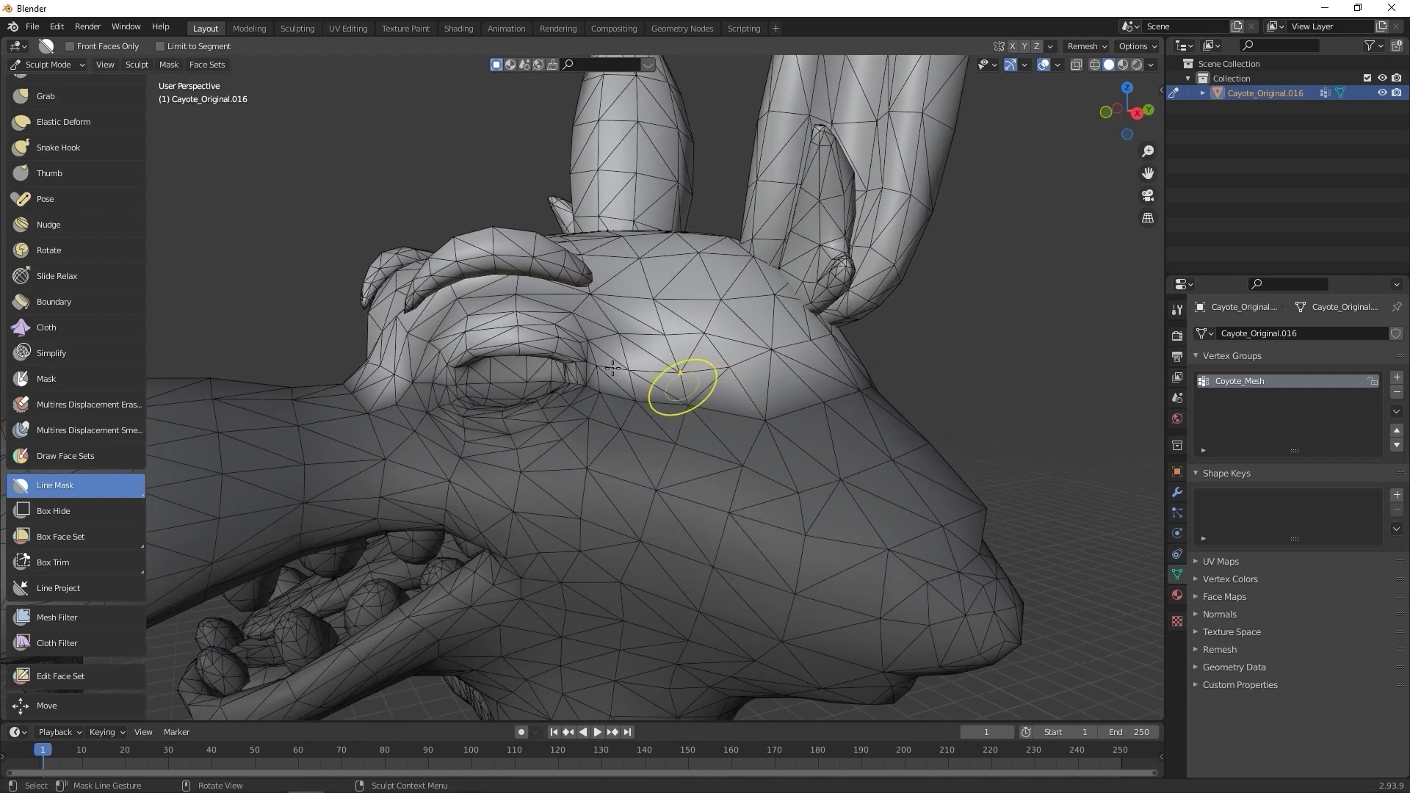
# Select the Elastic Deform brush and orbit in around the eye
pyautogui.click(64, 121)
pyautogui.scroll(4, 372, 198)
pyautogui.moveTo(372, 198)
pyautogui.mouseDown(button='middle')
pyautogui.moveTo(428, 212)
pyautogui.moveTo(441, 424)
pyautogui.mouseUp(button='middle')
pyautogui.moveTo(449, 580); pyautogui.dragTo(452, 584)
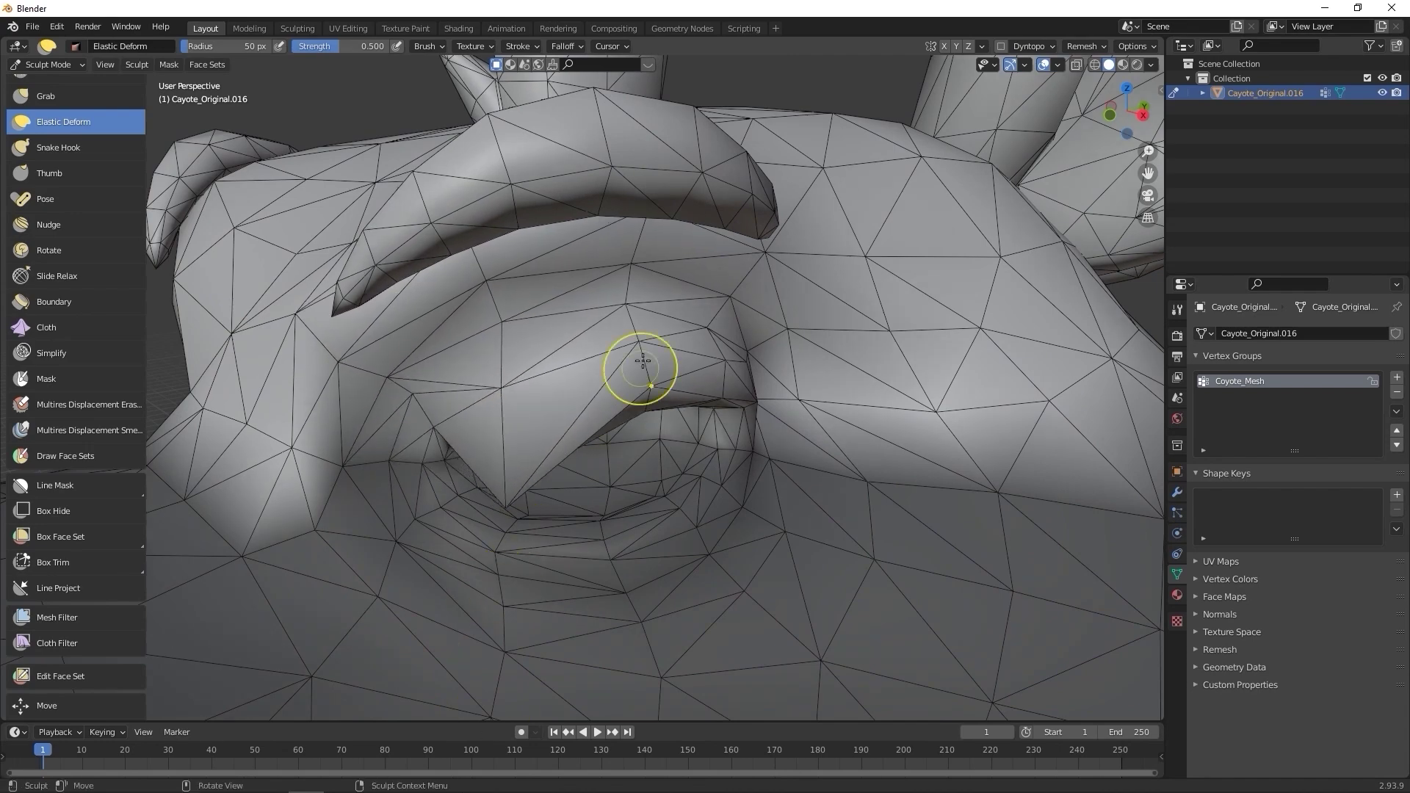
# Pull the eyelid down over the eye with Elastic Deform strokes, checking from several angles
pyautogui.moveTo(639, 371); pyautogui.dragTo(423, 371, button='middle')
pyautogui.moveTo(422, 371)
pyautogui.mouseDown()
pyautogui.moveTo(397, 551)
pyautogui.moveTo(419, 670)
pyautogui.mouseUp()
pyautogui.moveTo(418, 670); pyautogui.dragTo(377, 400, button='middle')
pyautogui.moveTo(377, 399); pyautogui.dragTo(357, 640)
pyautogui.moveTo(357, 640); pyautogui.dragTo(497, 419, button='middle')
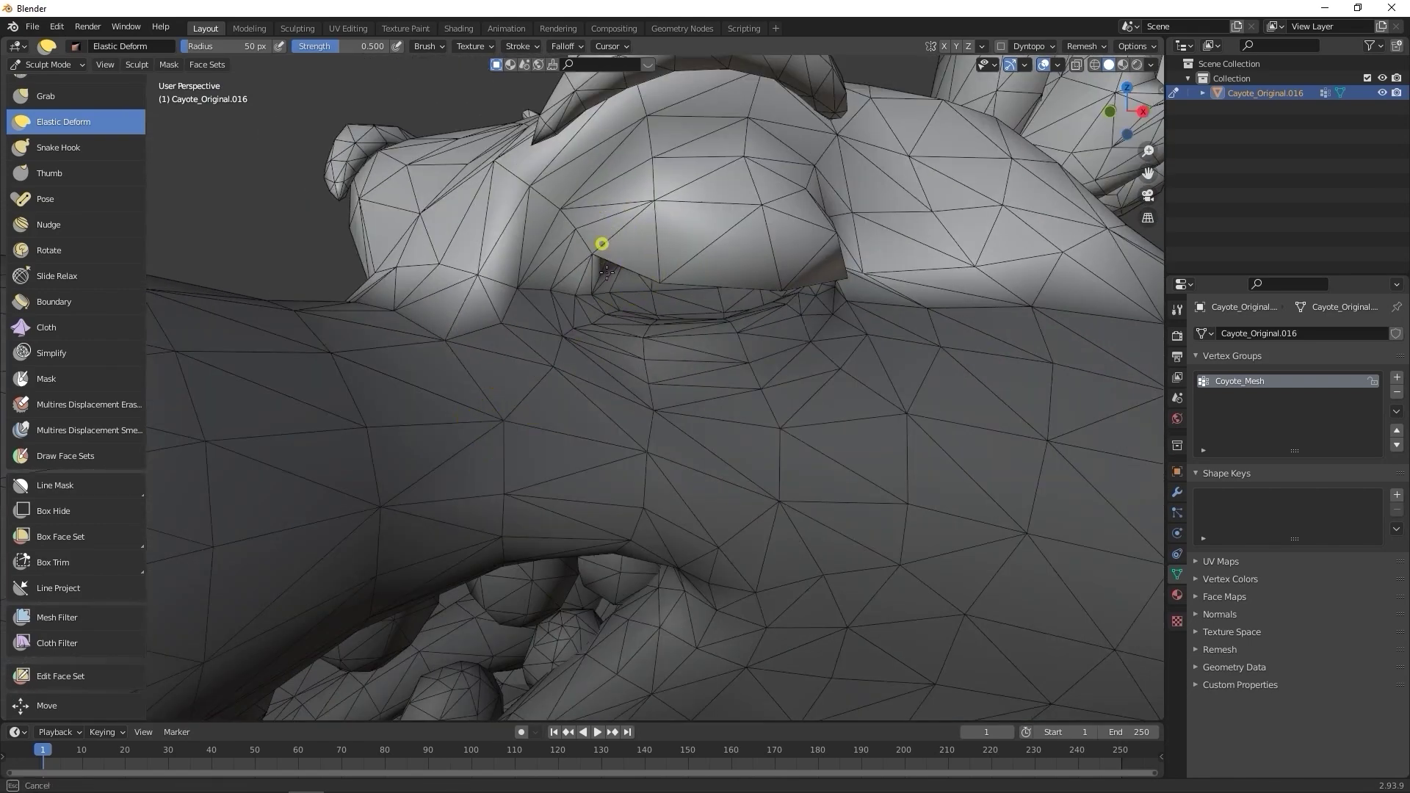
pyautogui.moveTo(601, 242); pyautogui.dragTo(597, 292, button='middle')
pyautogui.moveTo(533, 250)
pyautogui.mouseDown()
pyautogui.moveTo(511, 228)
pyautogui.moveTo(478, 348)
pyautogui.moveTo(500, 362)
pyautogui.moveTo(612, 167)
pyautogui.mouseUp()
pyautogui.moveTo(612, 167); pyautogui.dragTo(383, 268, button='middle')
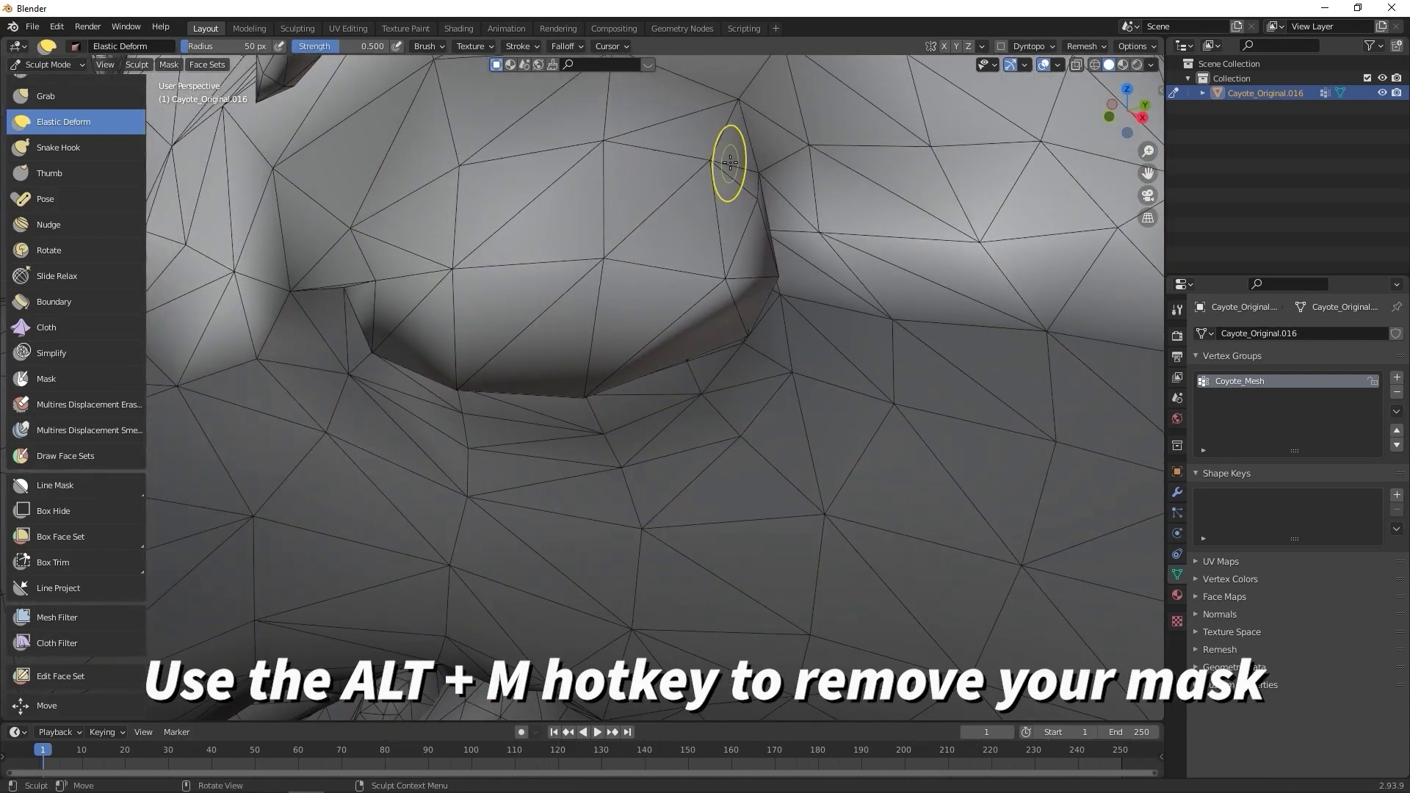
pyautogui.moveTo(730, 245)
pyautogui.mouseDown(button='middle')
pyautogui.moveTo(551, 388)
pyautogui.moveTo(599, 367)
pyautogui.moveTo(561, 346)
pyautogui.moveTo(688, 343)
pyautogui.moveTo(689, 318)
pyautogui.mouseUp(button='middle')
pyautogui.scroll(-5, 560, 346)
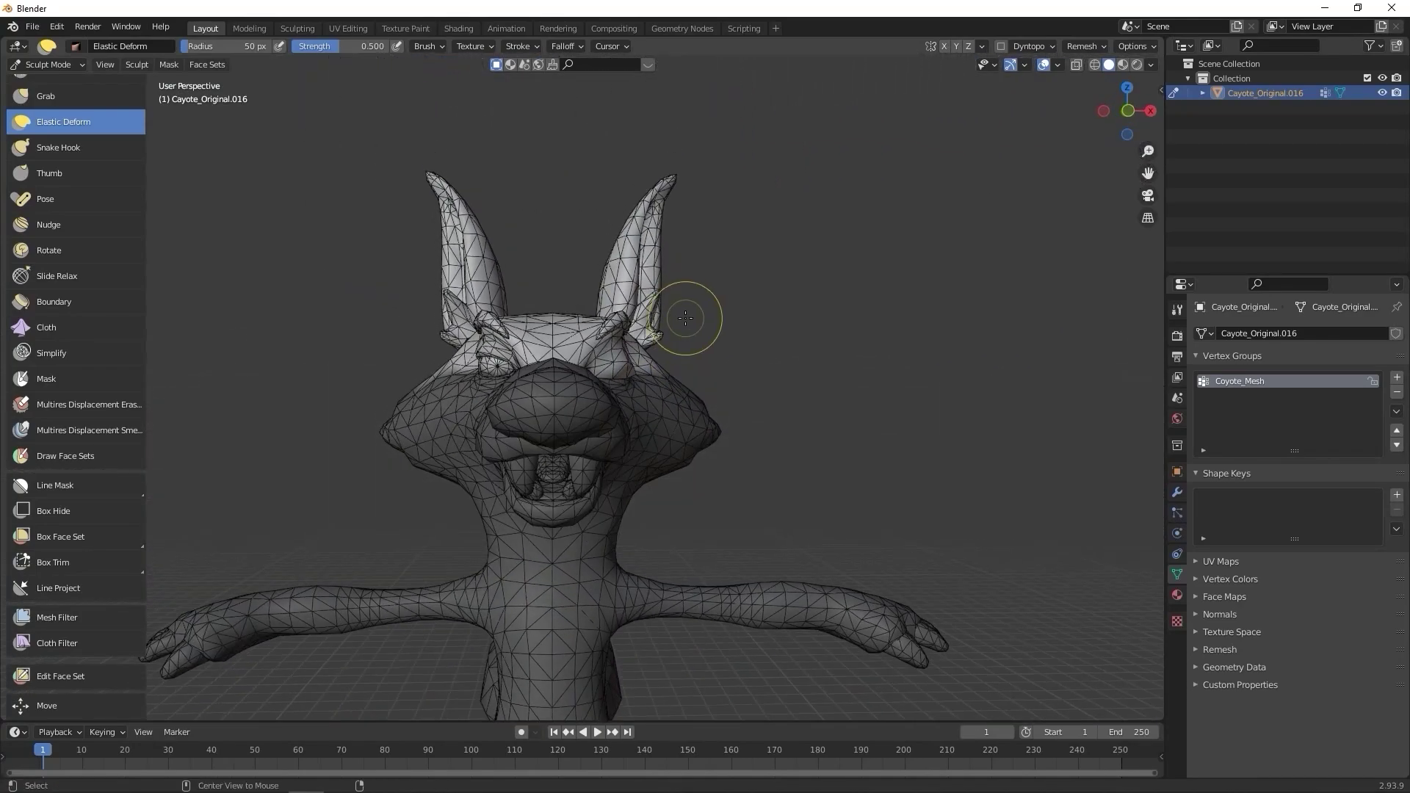
pyautogui.moveTo(629, 472)
pyautogui.mouseDown(button='middle')
pyautogui.moveTo(529, 470)
pyautogui.moveTo(648, 462)
pyautogui.mouseUp(button='middle')
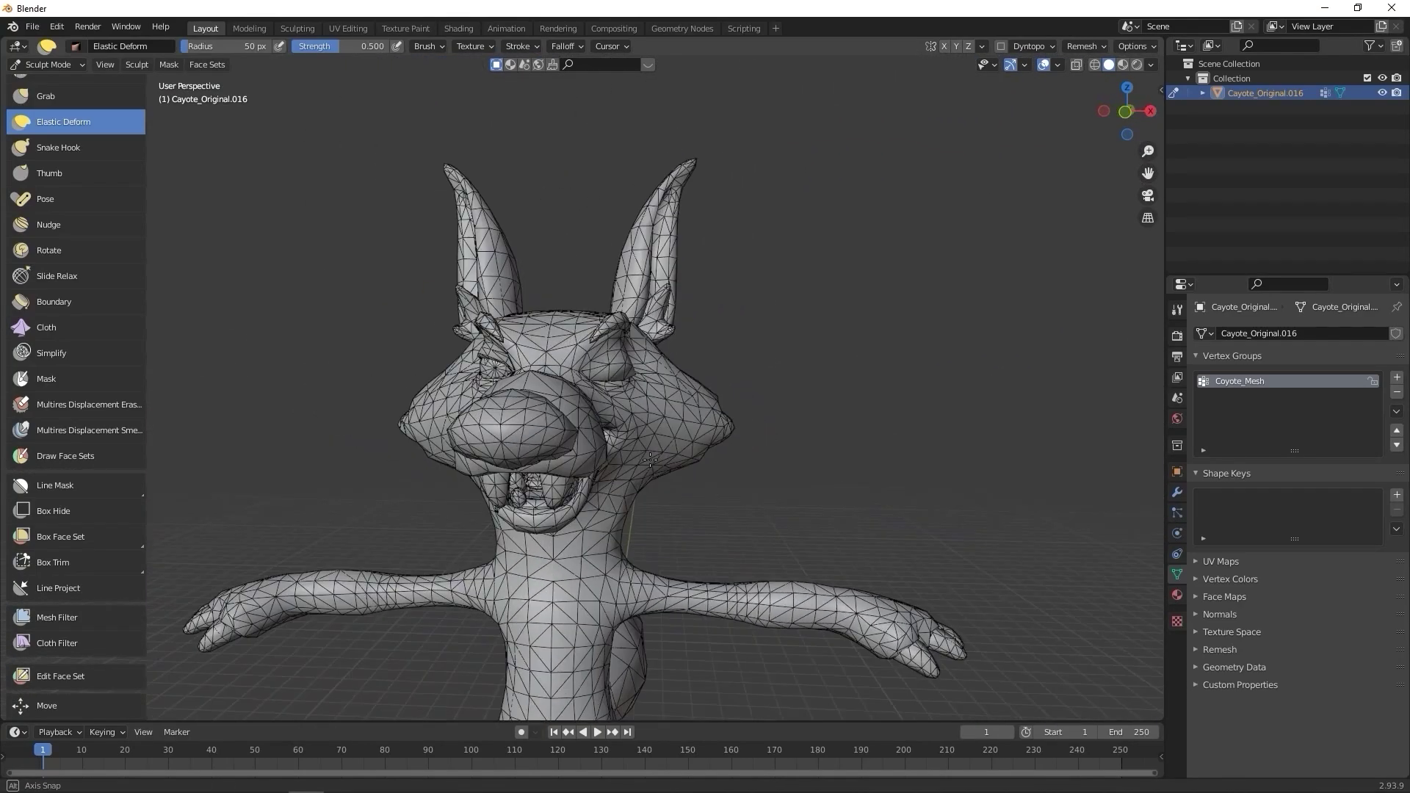
# Export the mesh as Eye_Blink_L.obj into the Cayote_Facial Profile folder
pyautogui.click(33, 27)
pyautogui.moveTo(107, 240)
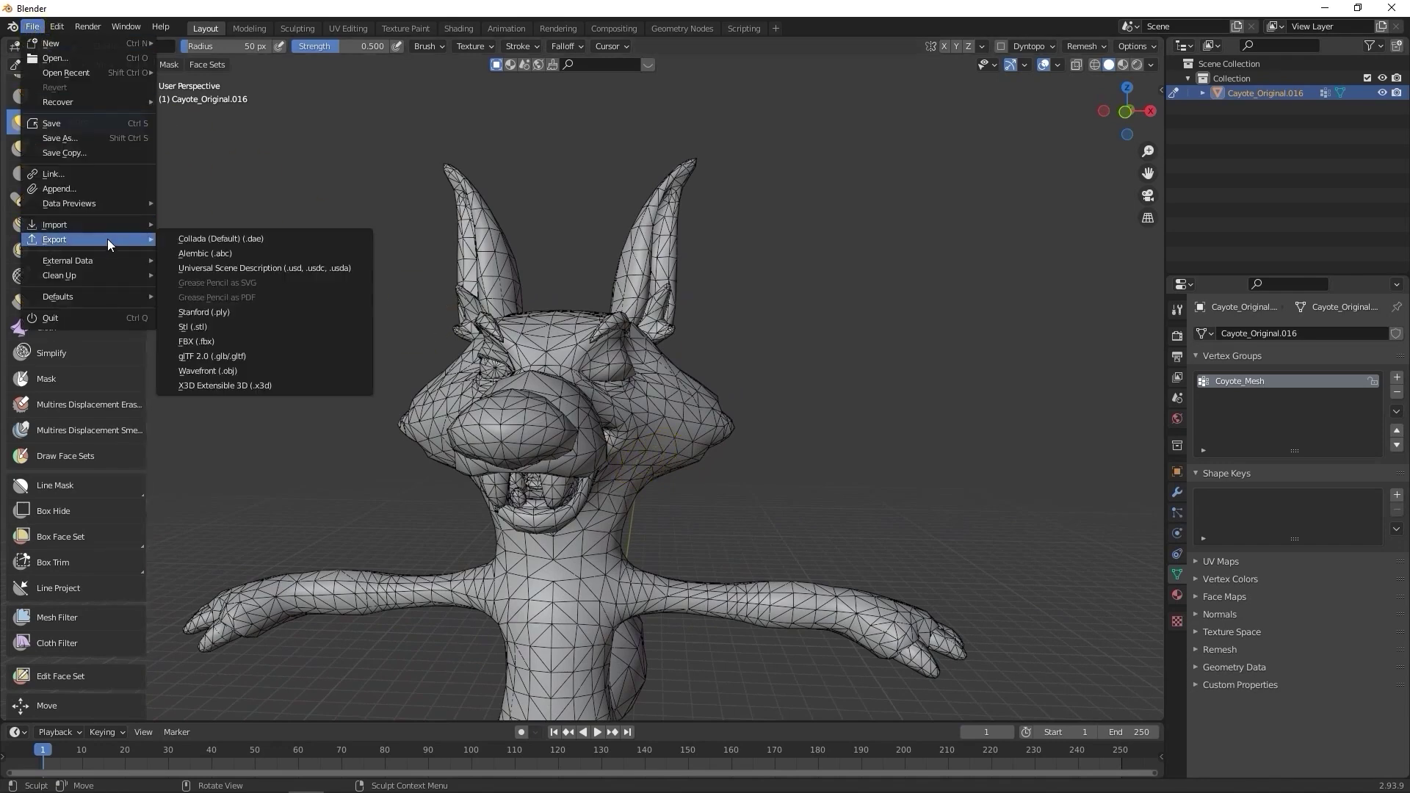
pyautogui.click(304, 369)
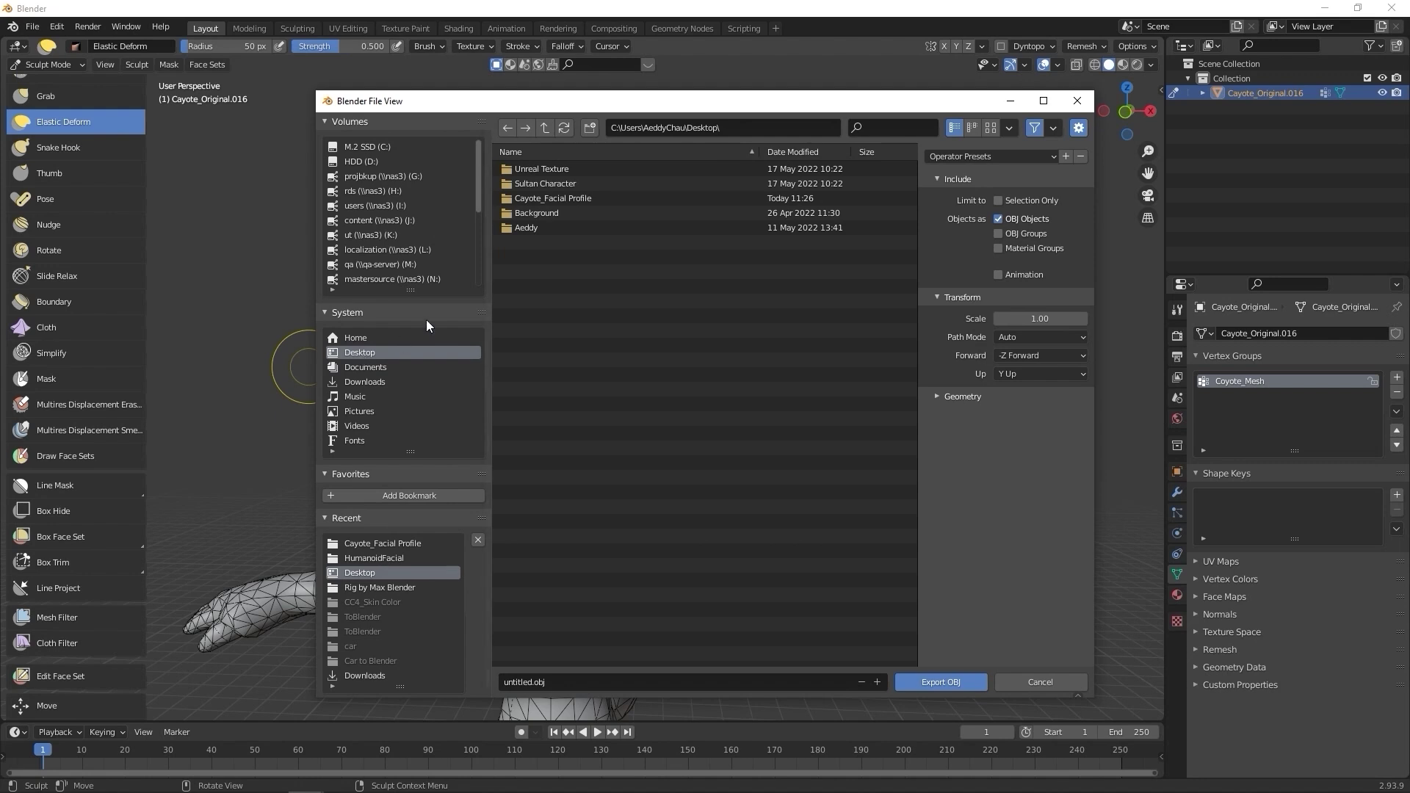
pyautogui.click(382, 543)
pyautogui.click(552, 682)
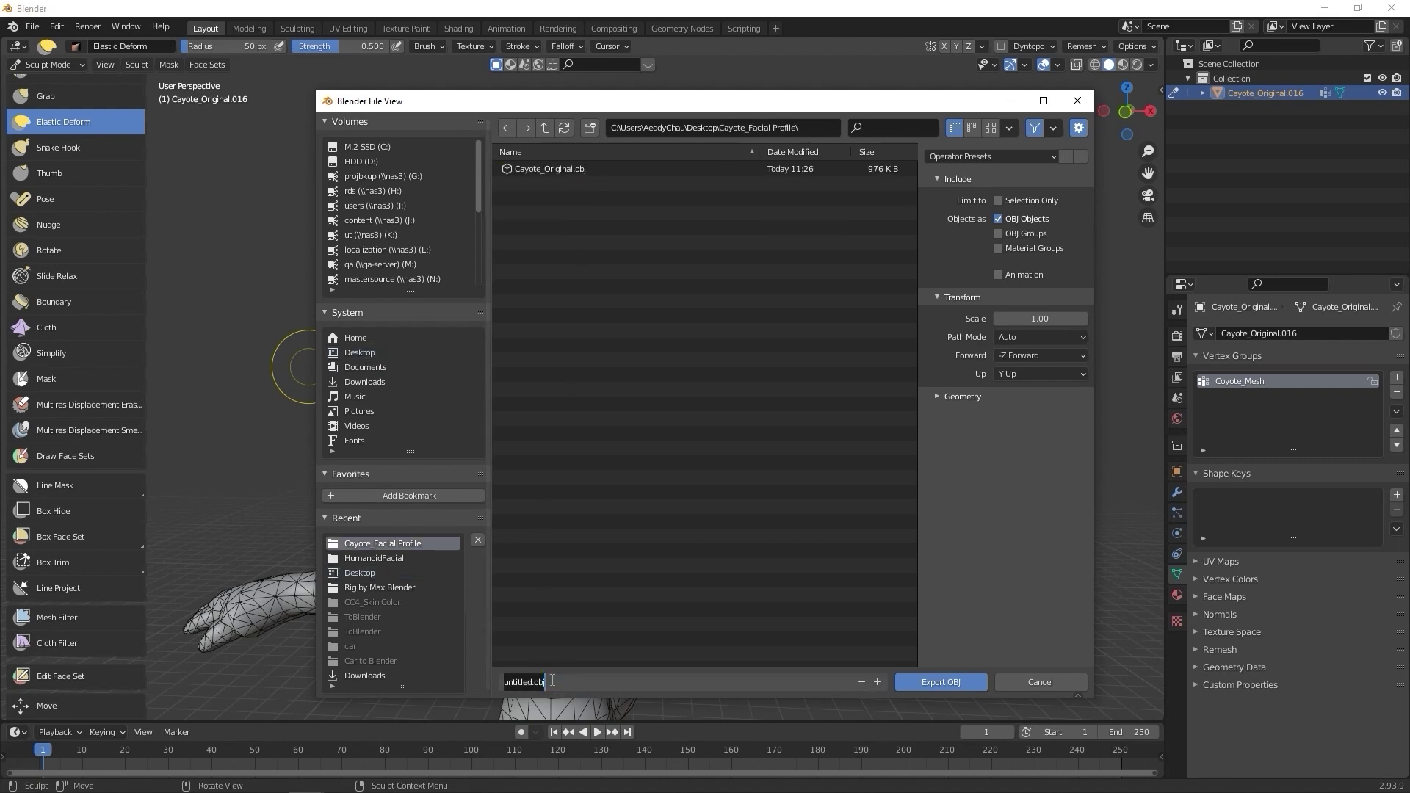
pyautogui.write('Eye_Blink_L')
pyautogui.press('Return')
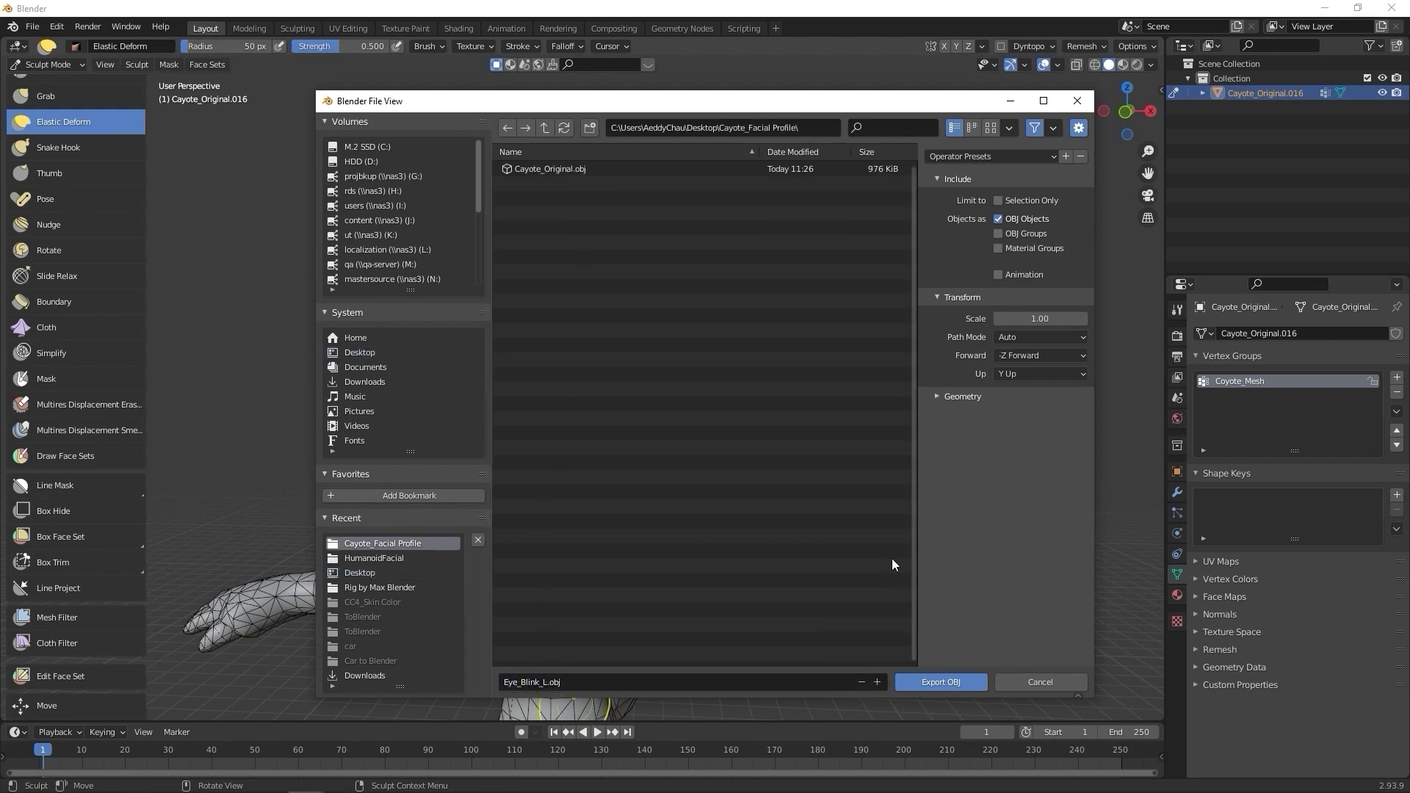
pyautogui.click(934, 396)
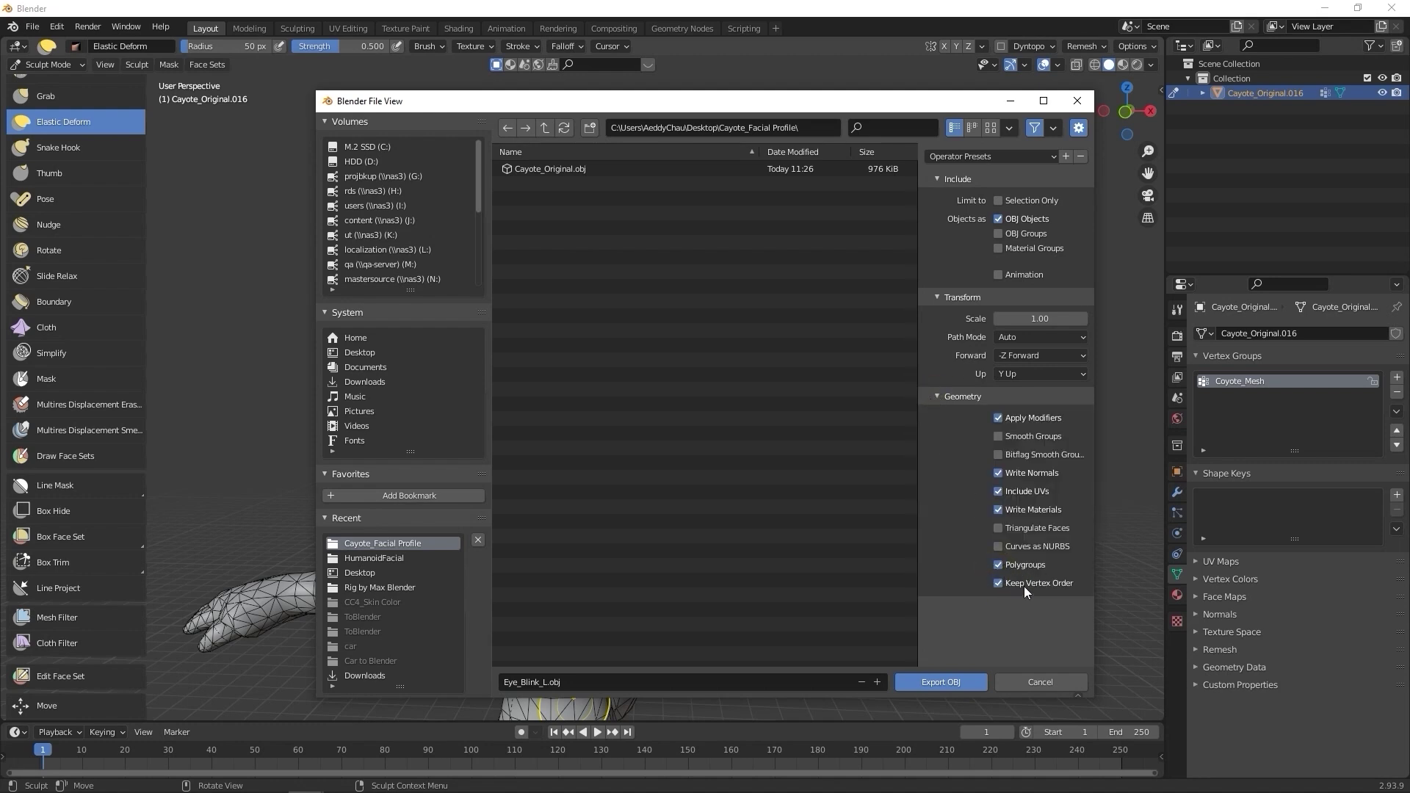
pyautogui.click(968, 681)
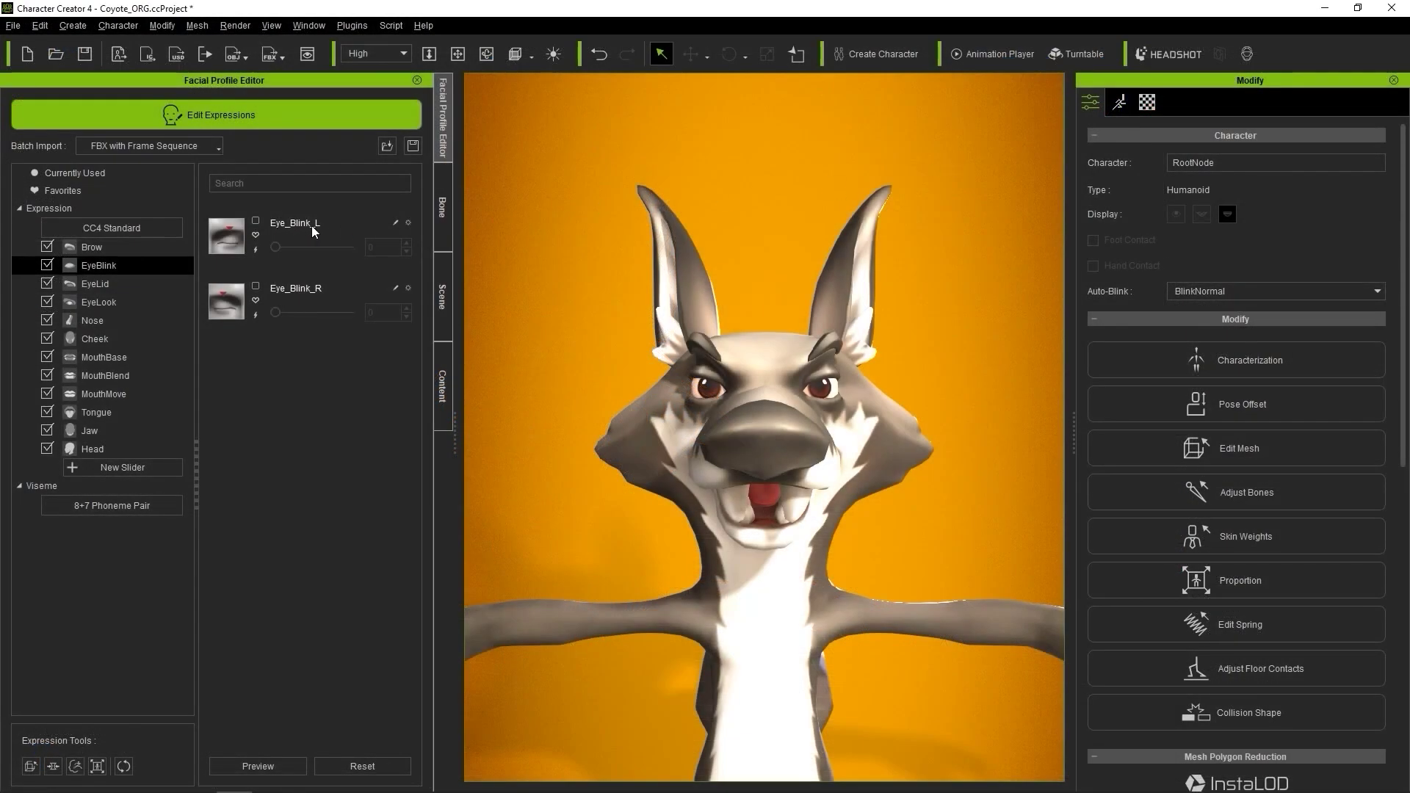
# Load Eye_Blink_L.obj as the target morph for the Eye_Blink_L expression
pyautogui.click(397, 222)
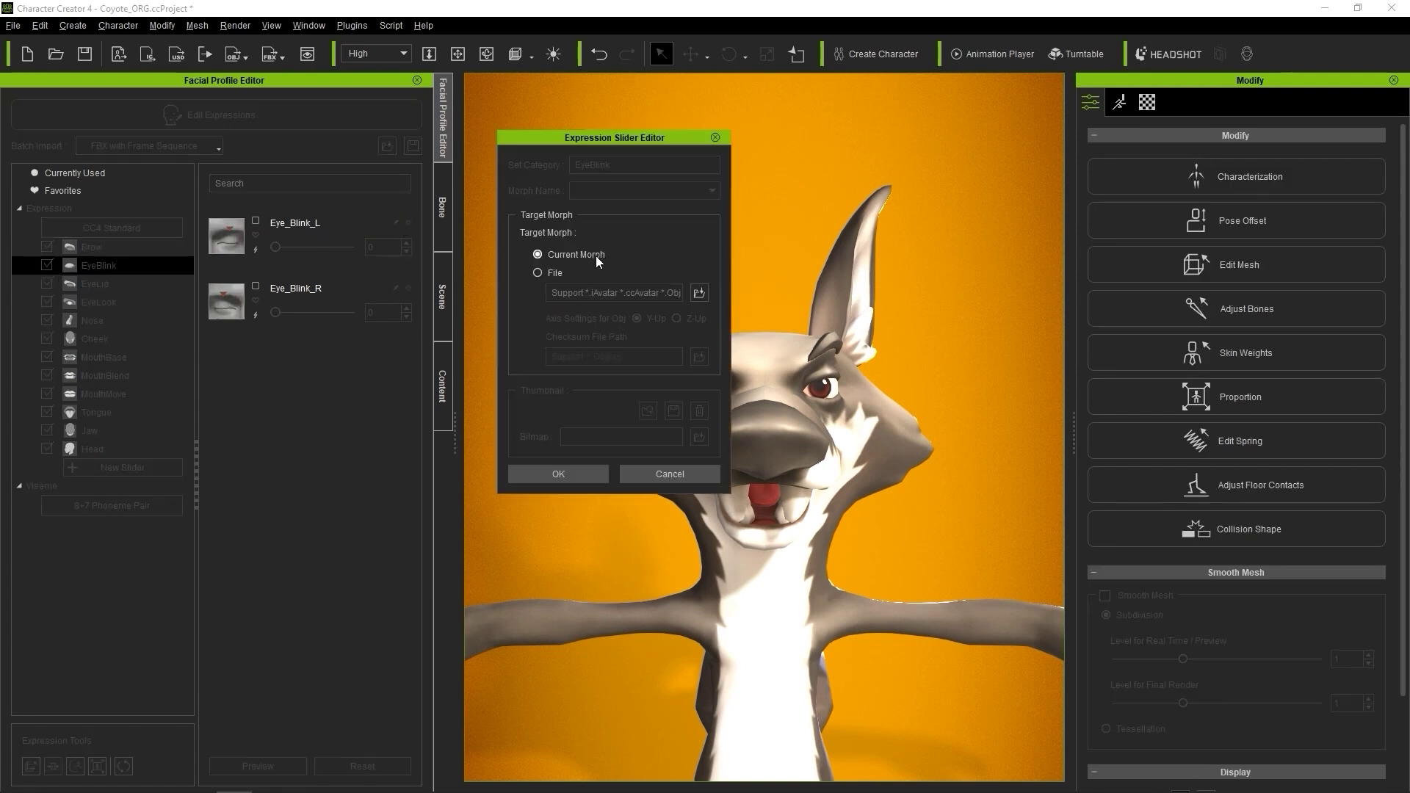
pyautogui.click(537, 274)
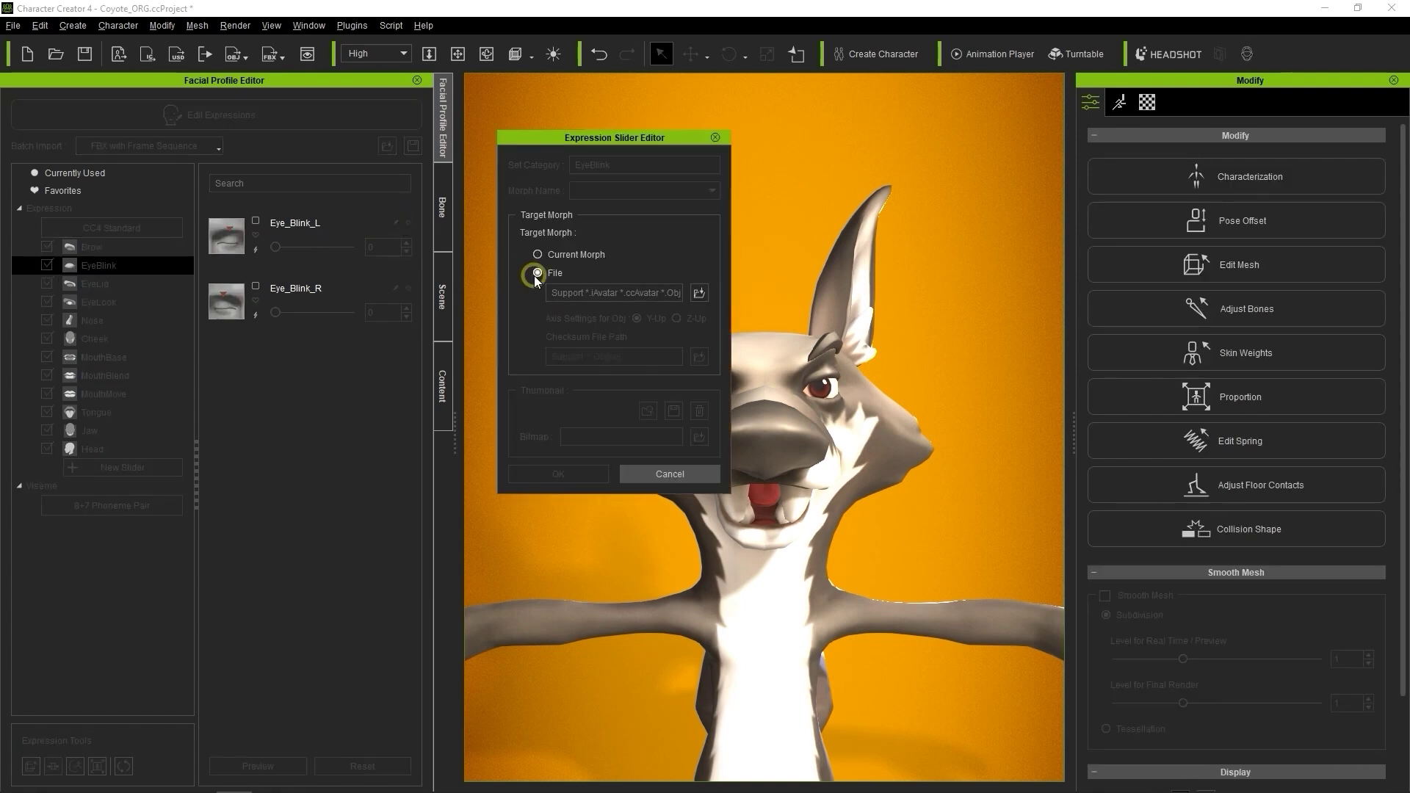
pyautogui.click(703, 293)
pyautogui.click(873, 253)
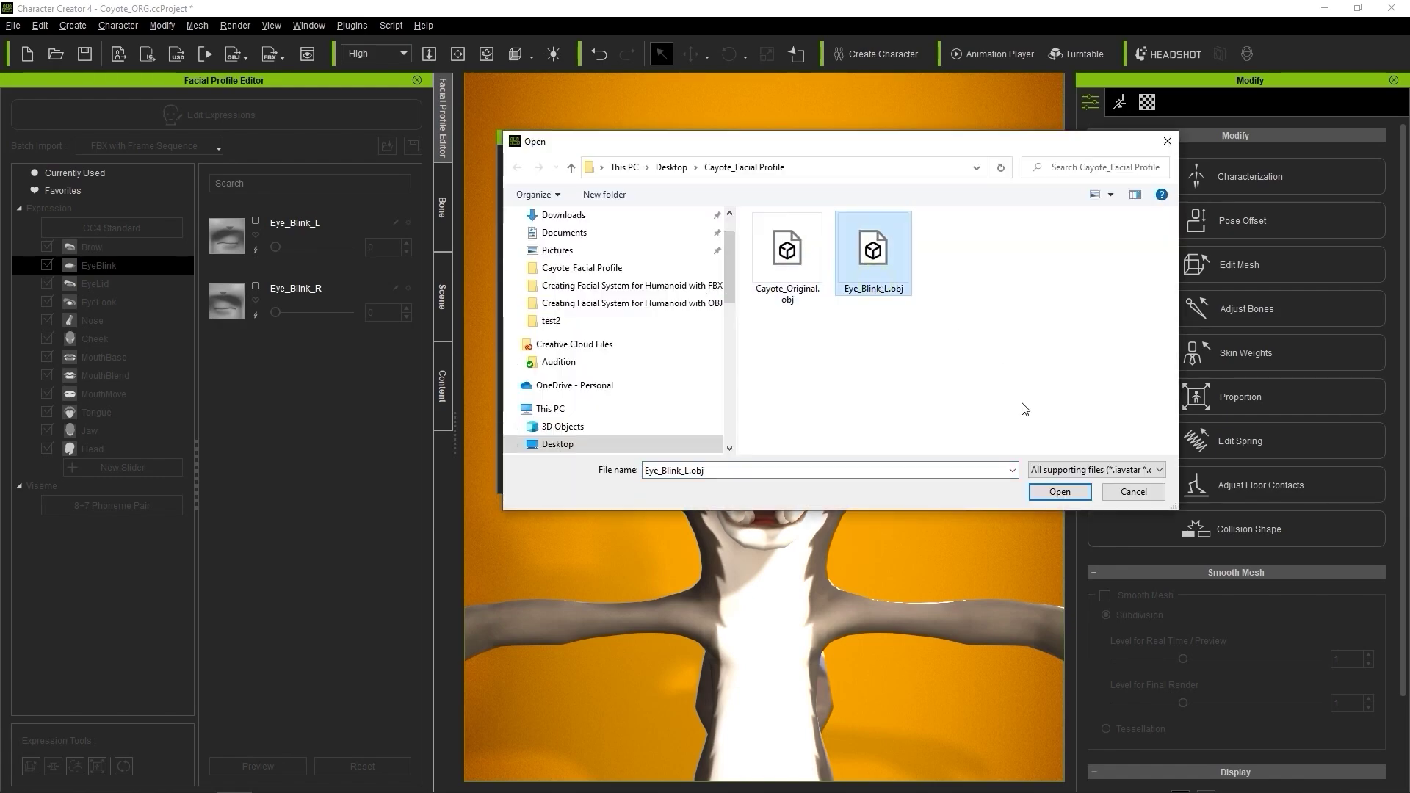
pyautogui.click(1065, 493)
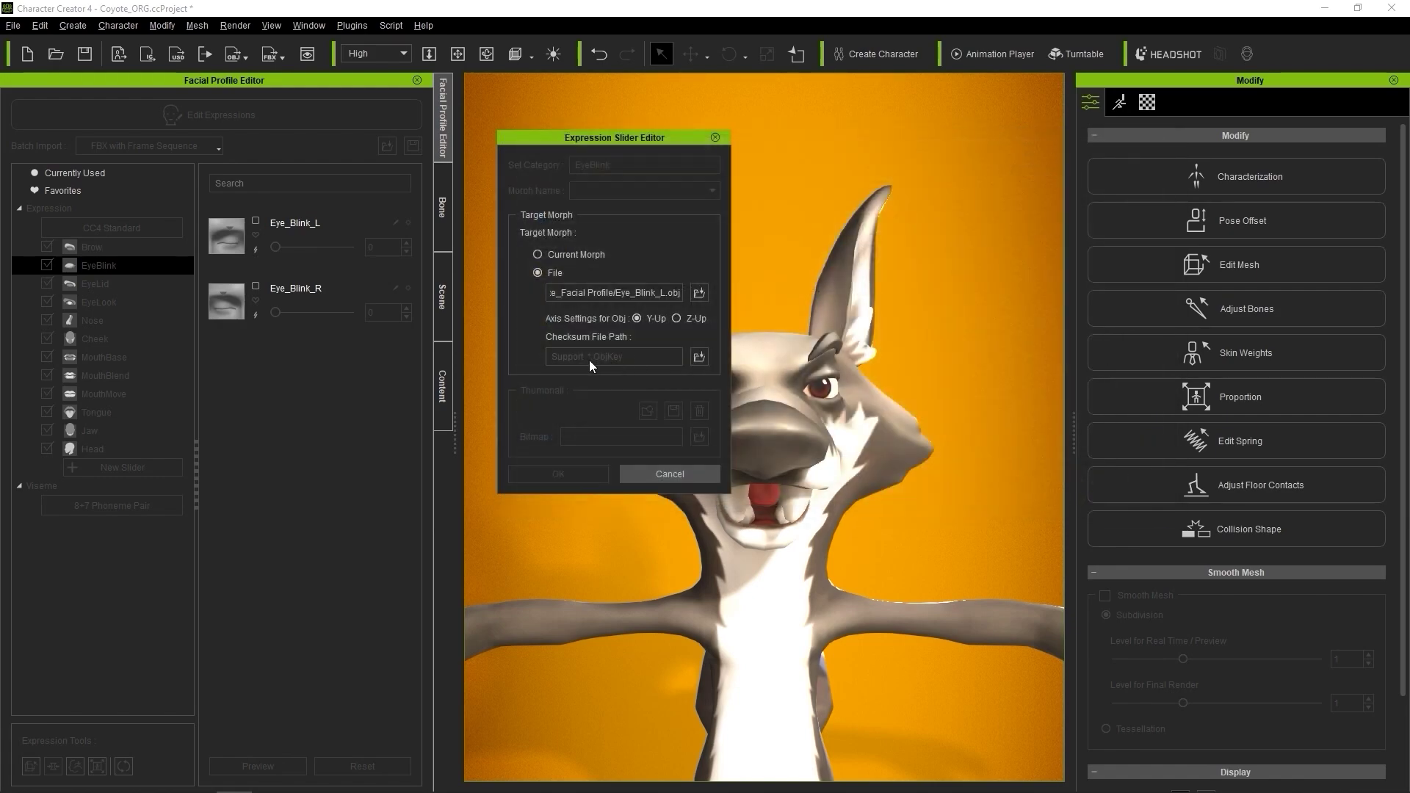
# Use Cayote_Original.ObjKey as the checksum file, confirm the morph, and test the blink slider
pyautogui.click(699, 357)
pyautogui.click(780, 261)
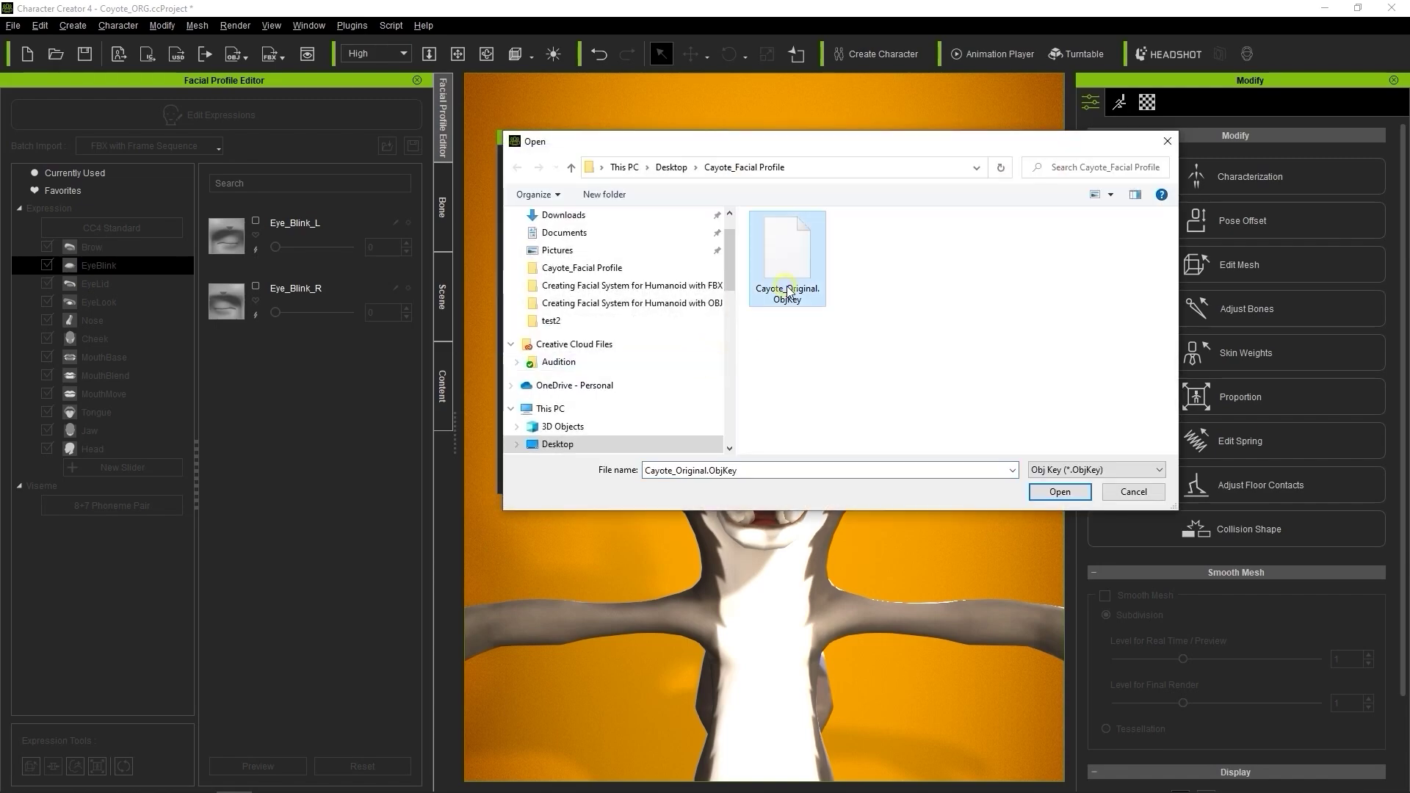
pyautogui.click(1064, 492)
pyautogui.click(571, 470)
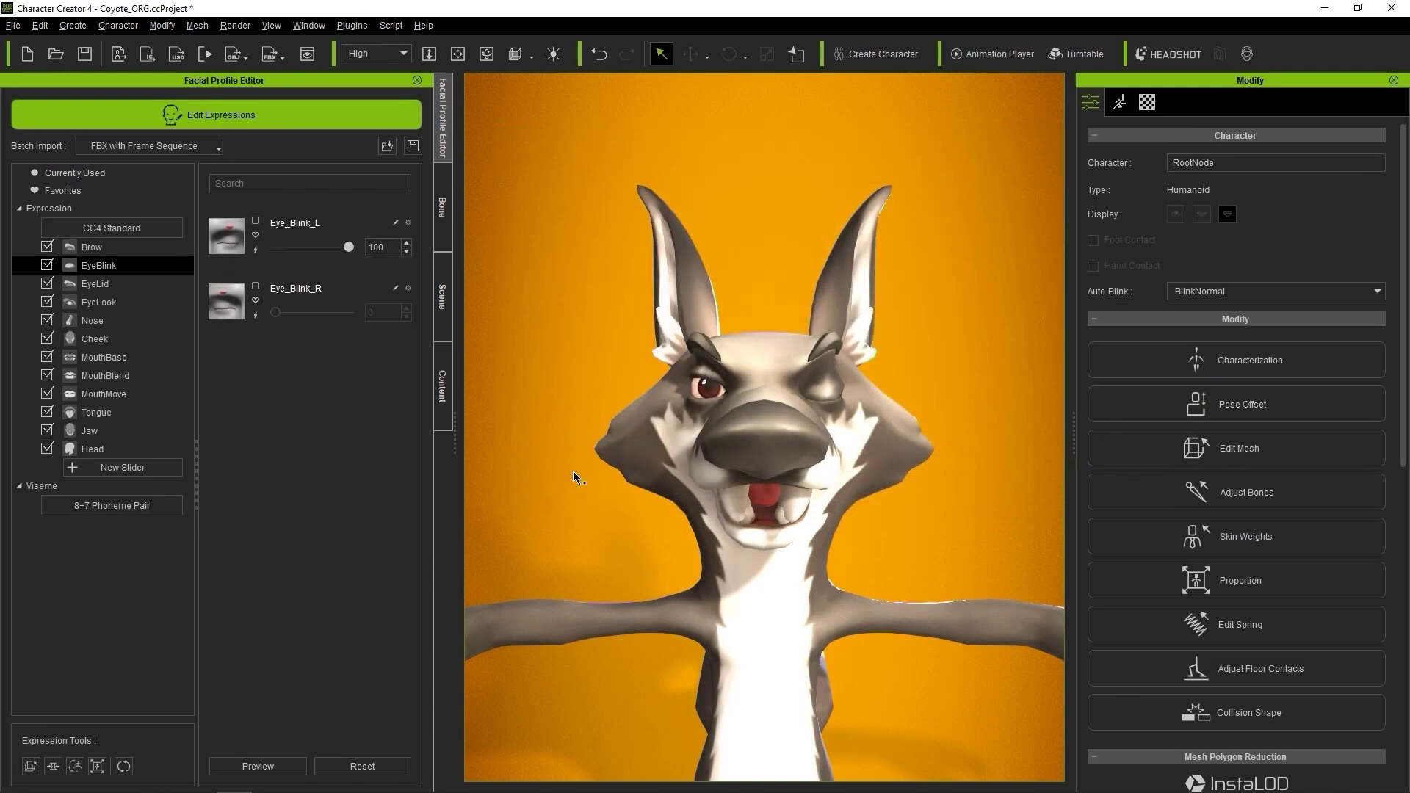
pyautogui.moveTo(351, 245)
pyautogui.mouseDown()
pyautogui.moveTo(297, 248)
pyautogui.moveTo(354, 252)
pyautogui.mouseUp()
# Reset Eye_Blink_L to 0 and show the Jaw expression category
pyautogui.moveTo(349, 246); pyautogui.dragTo(245, 253)
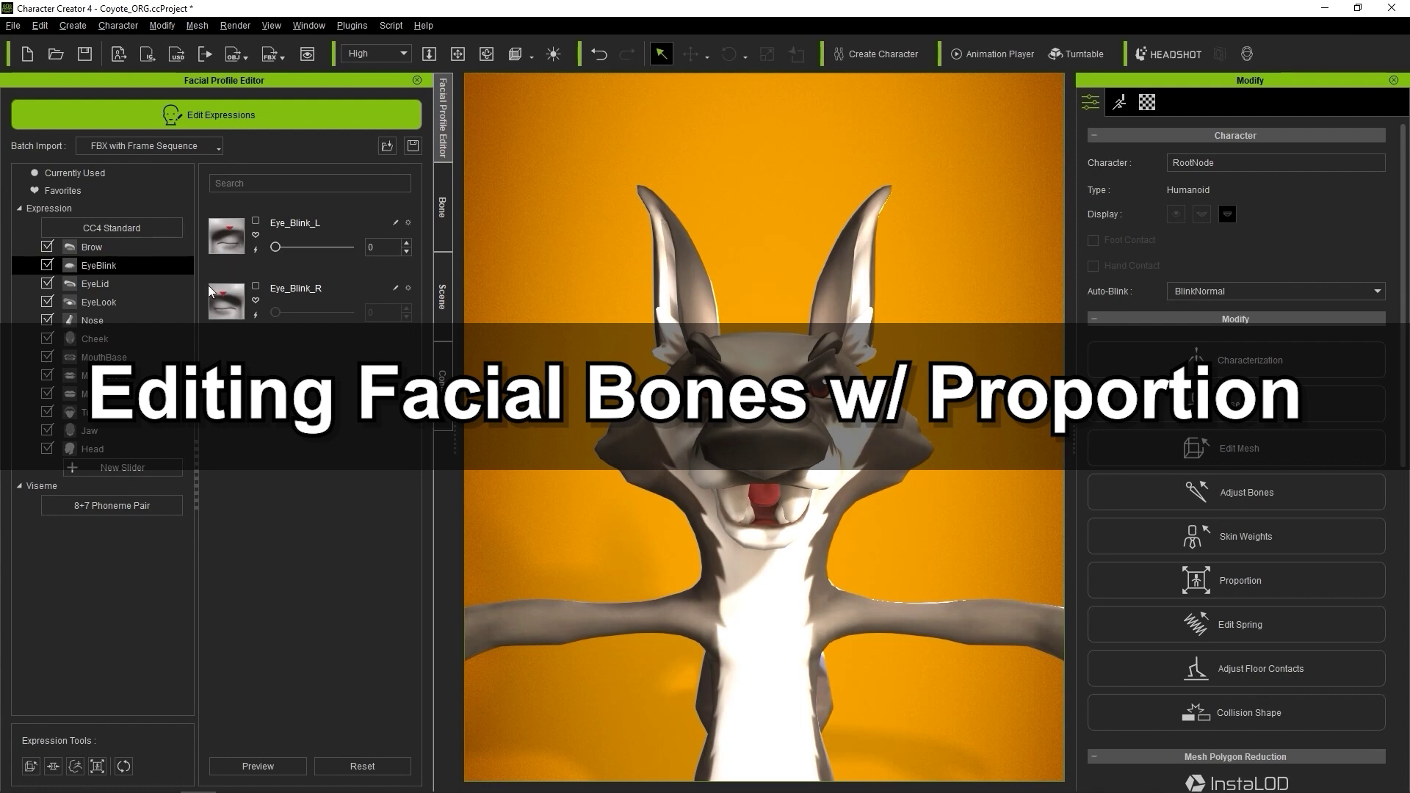
pyautogui.click(102, 430)
pyautogui.click(107, 448)
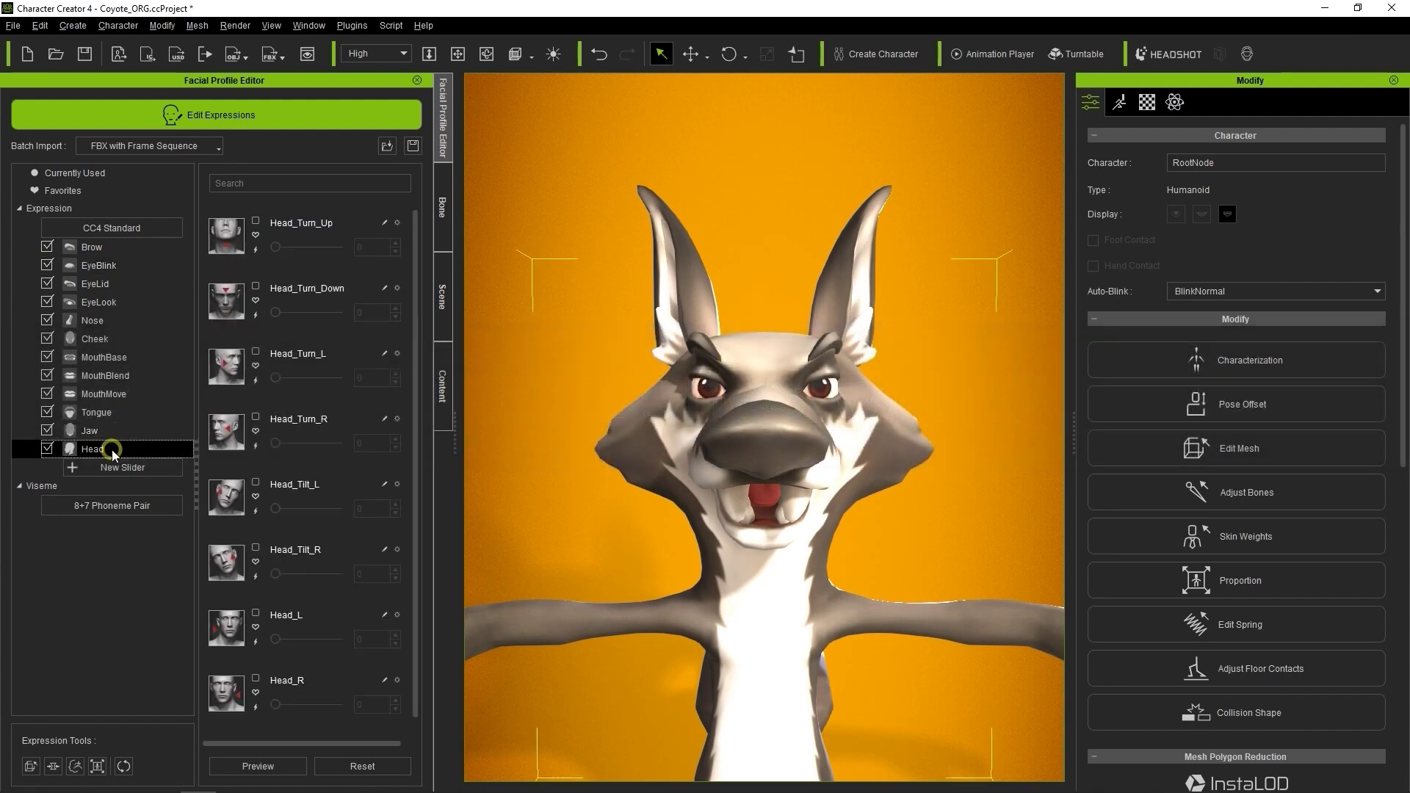
pyautogui.click(110, 432)
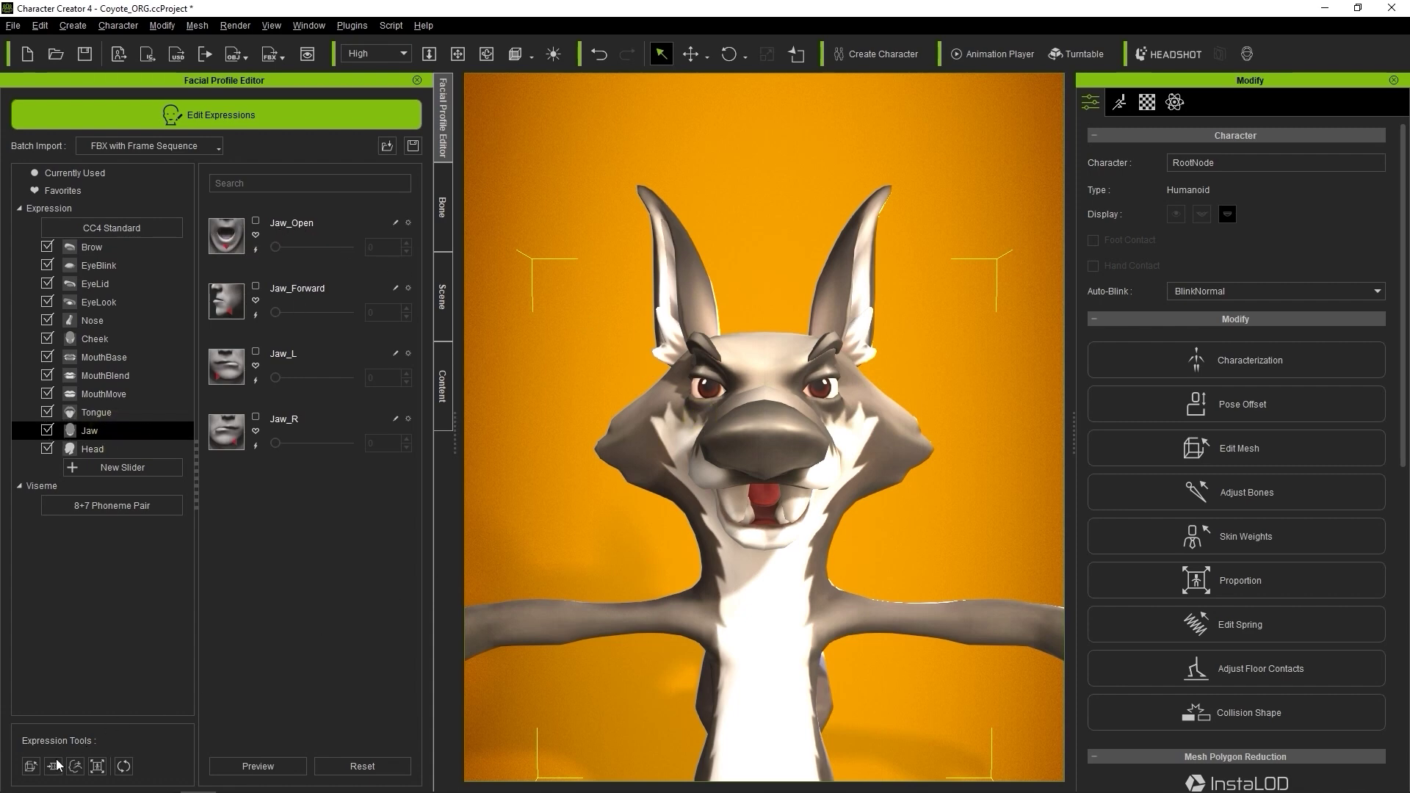
# Rotate the jaw bone in the face-bone proportion editor to 48.670 on Y, opening the mouth
pyautogui.click(98, 766)
pyautogui.moveTo(926, 489); pyautogui.dragTo(650, 434, button='right')
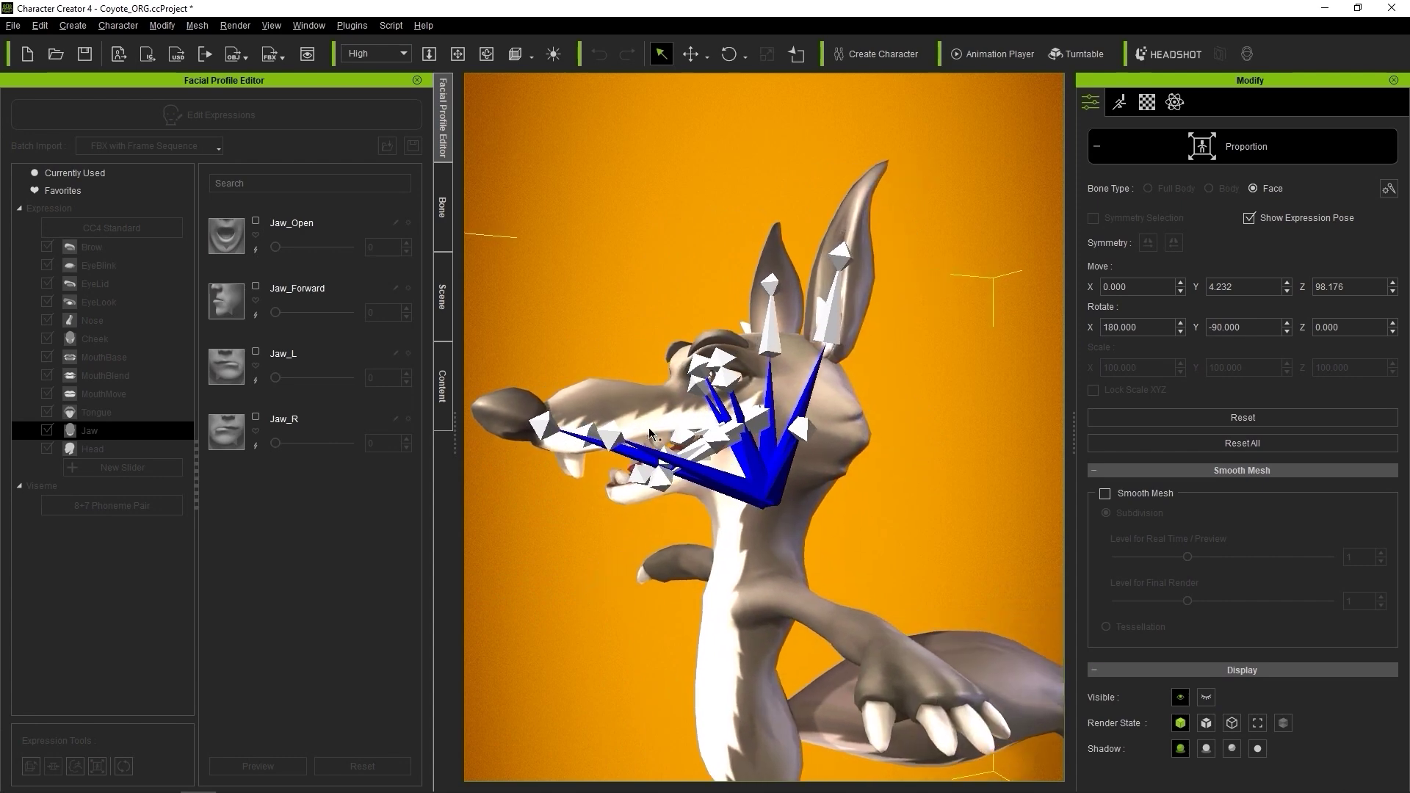
pyautogui.click(701, 449)
pyautogui.click(709, 453)
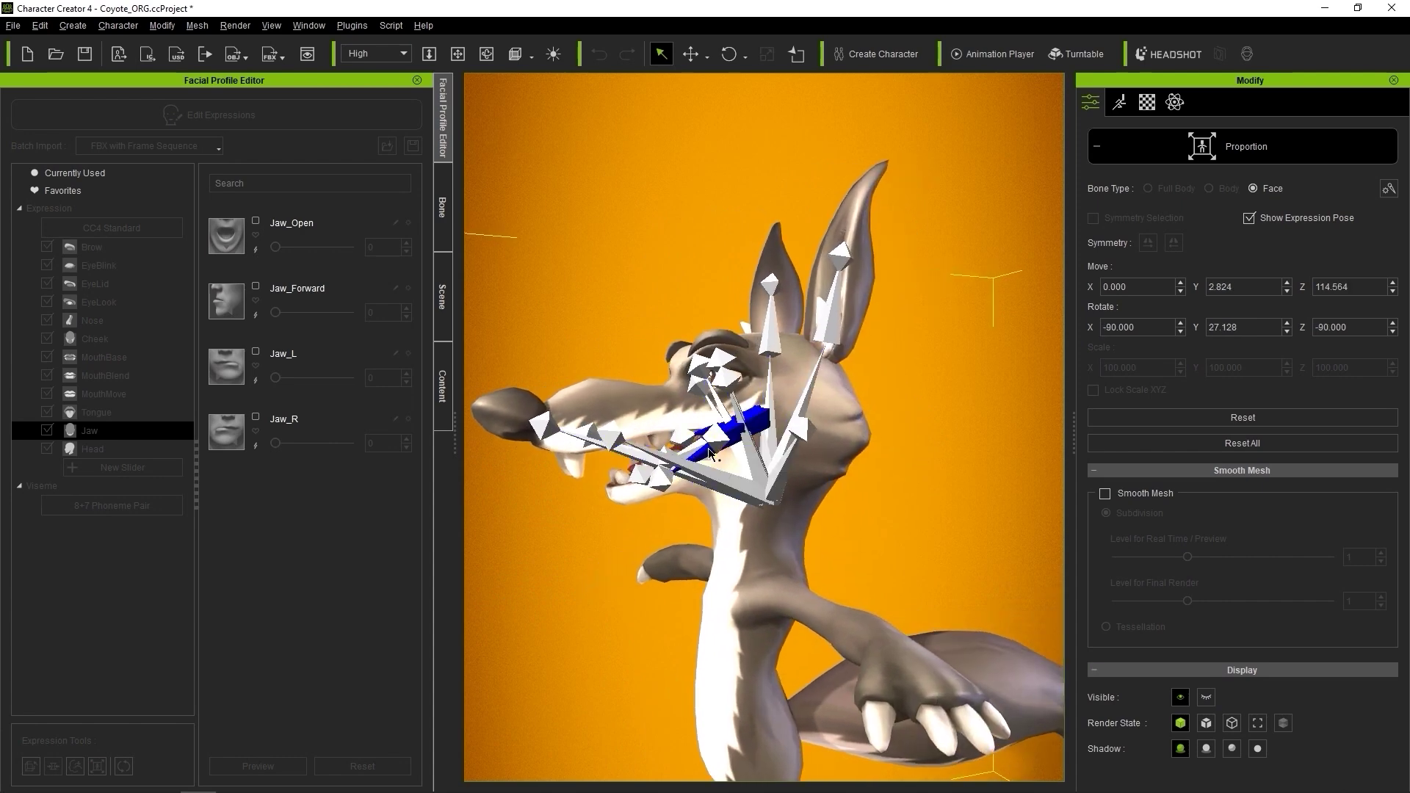
pyautogui.click(728, 55)
pyautogui.moveTo(733, 367); pyautogui.dragTo(724, 384)
pyautogui.click(1102, 148)
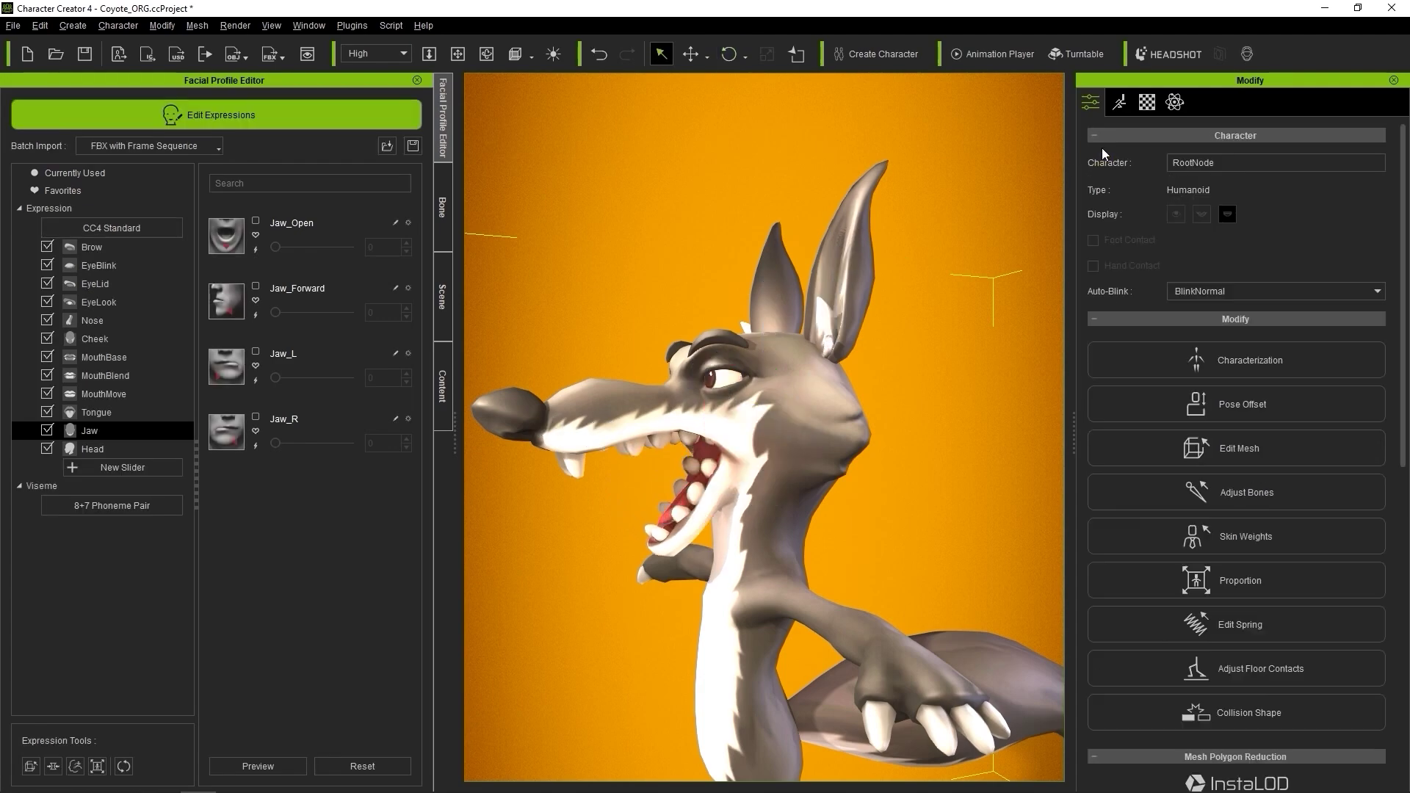
pyautogui.moveTo(627, 309); pyautogui.dragTo(745, 313, button='right')
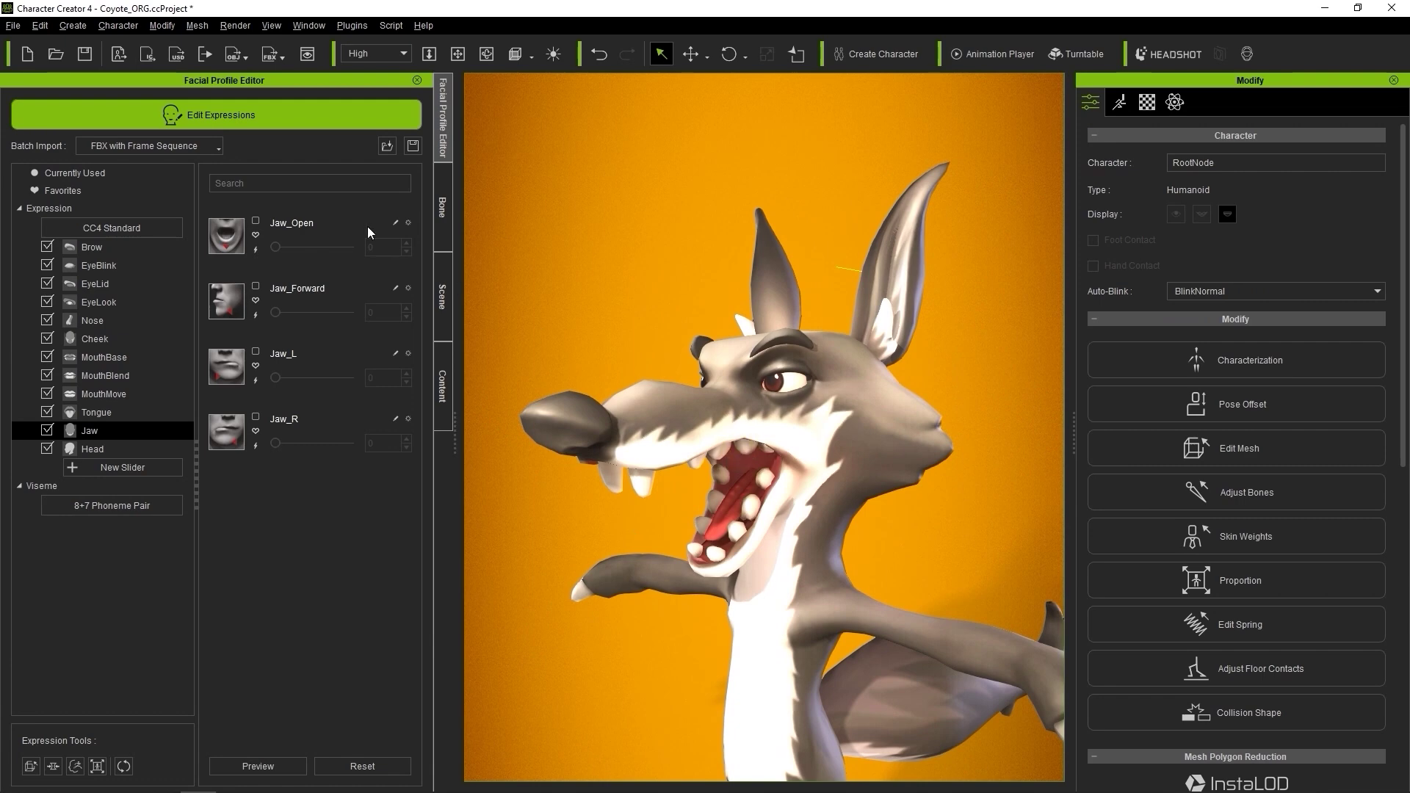
# Export the open-jawed coyote as Jaw_Open.obj, keeping facial expressions in nude bind-pose
pyautogui.click(13, 25)
pyautogui.moveTo(103, 164)
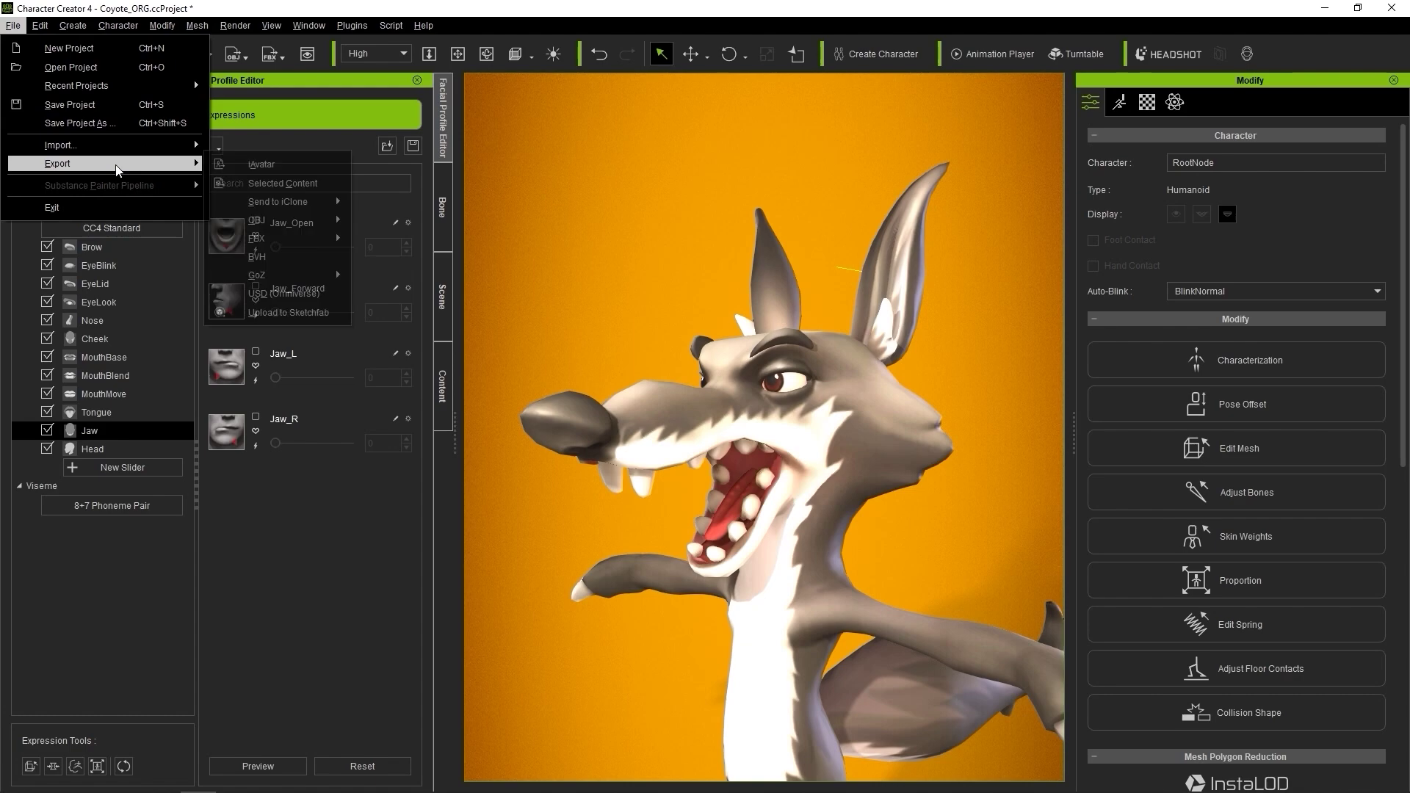
pyautogui.moveTo(261, 220)
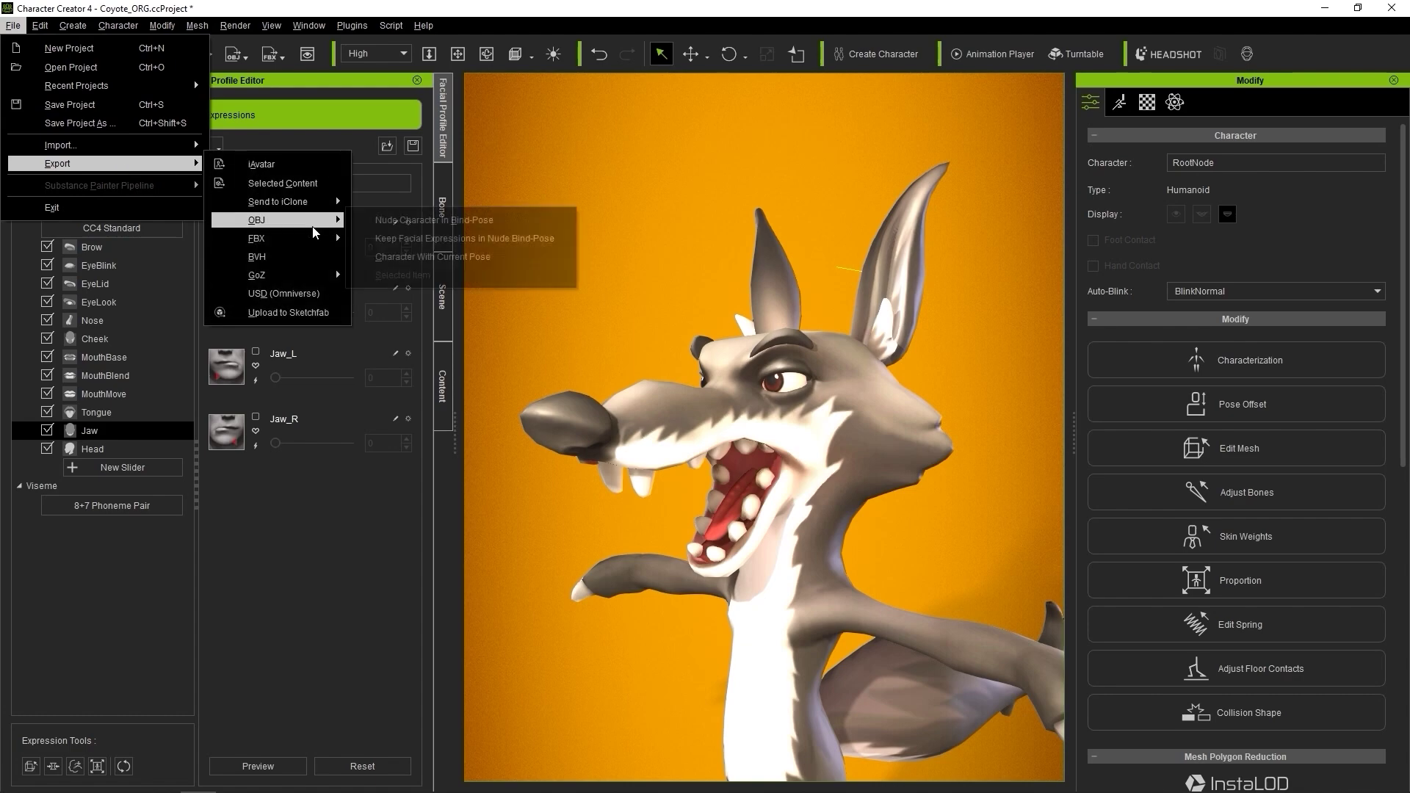
pyautogui.click(553, 243)
pyautogui.click(631, 431)
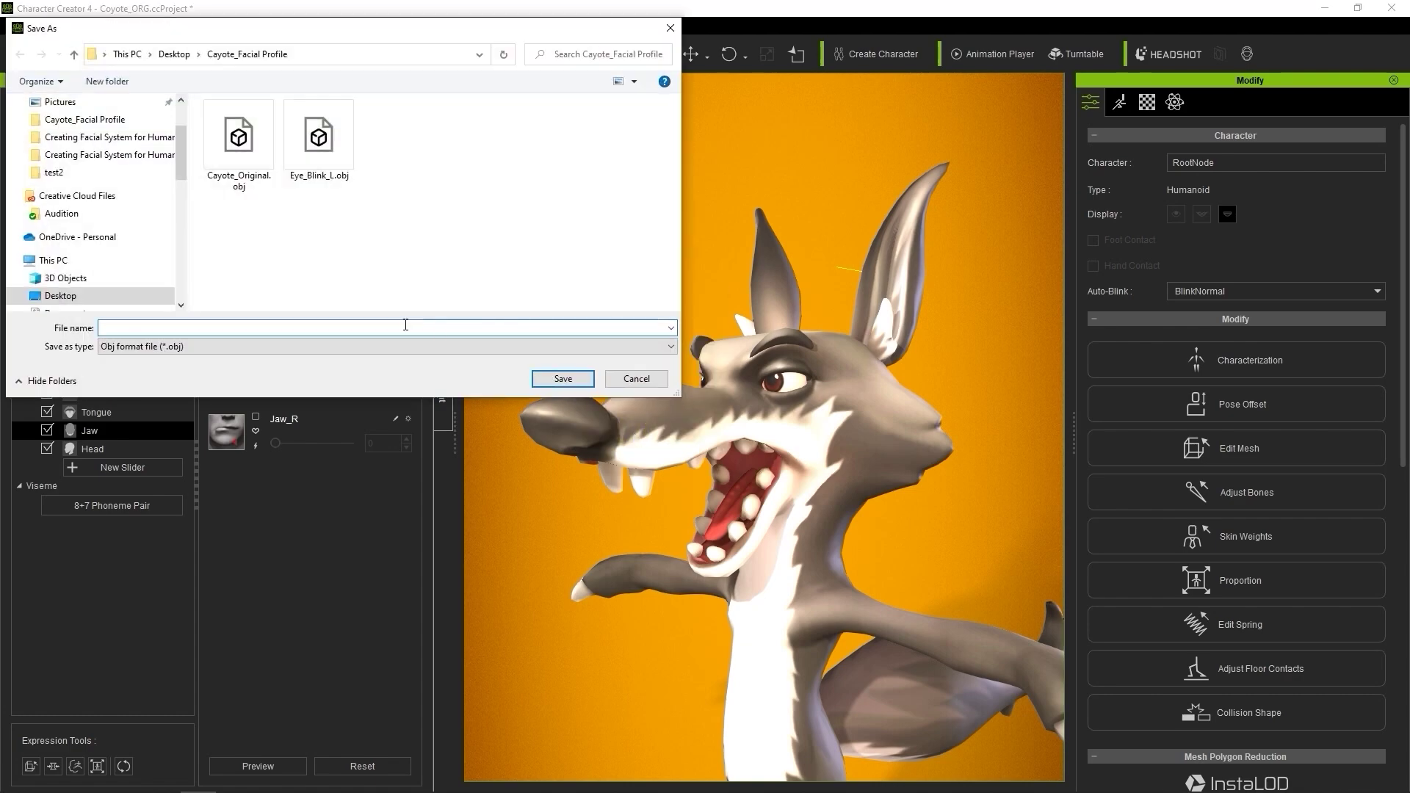
pyautogui.write('Jaw_Open')
pyautogui.click(570, 376)
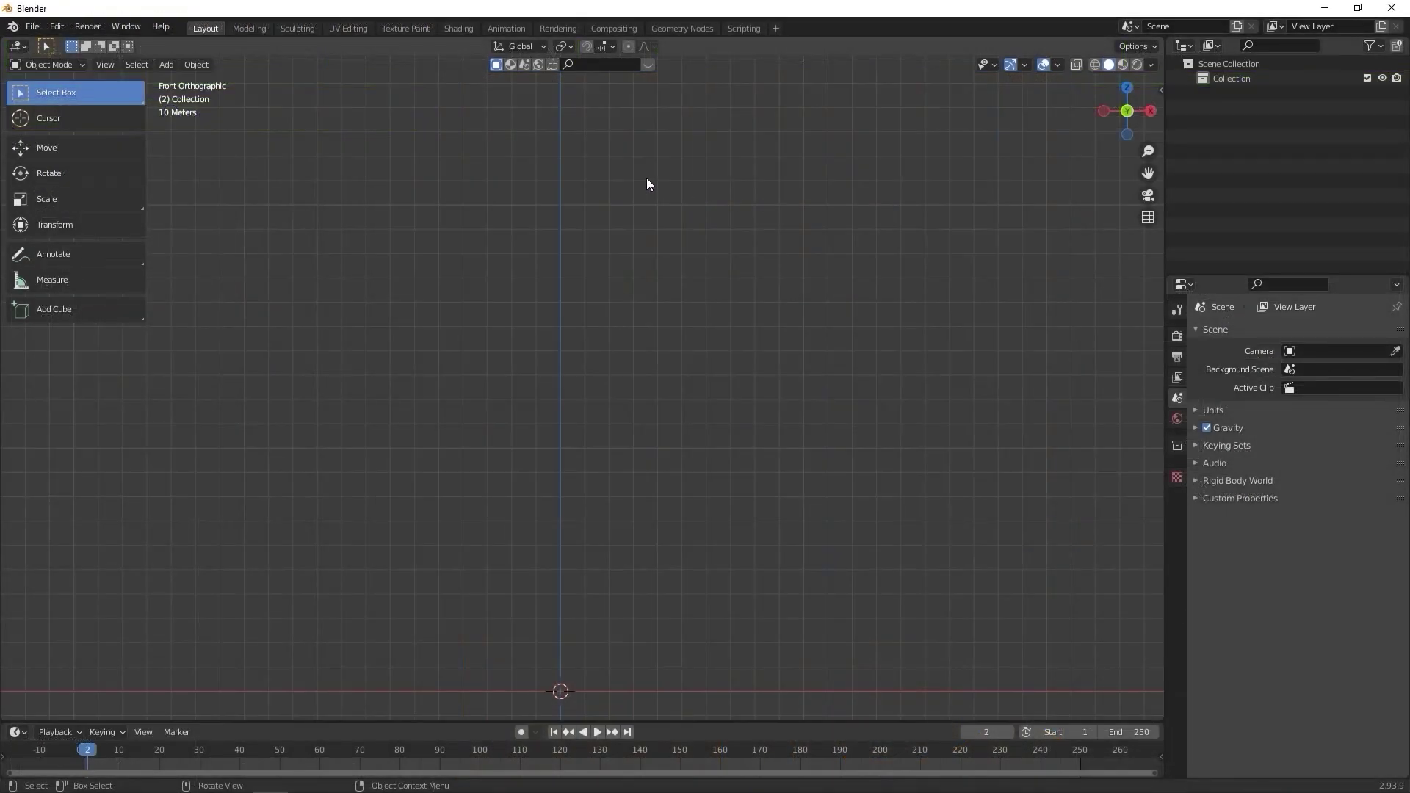
# Import Jaw_Open.obj as a Wavefront OBJ with Keep Vert Order enabled
pyautogui.click(43, 29)
pyautogui.moveTo(91, 224)
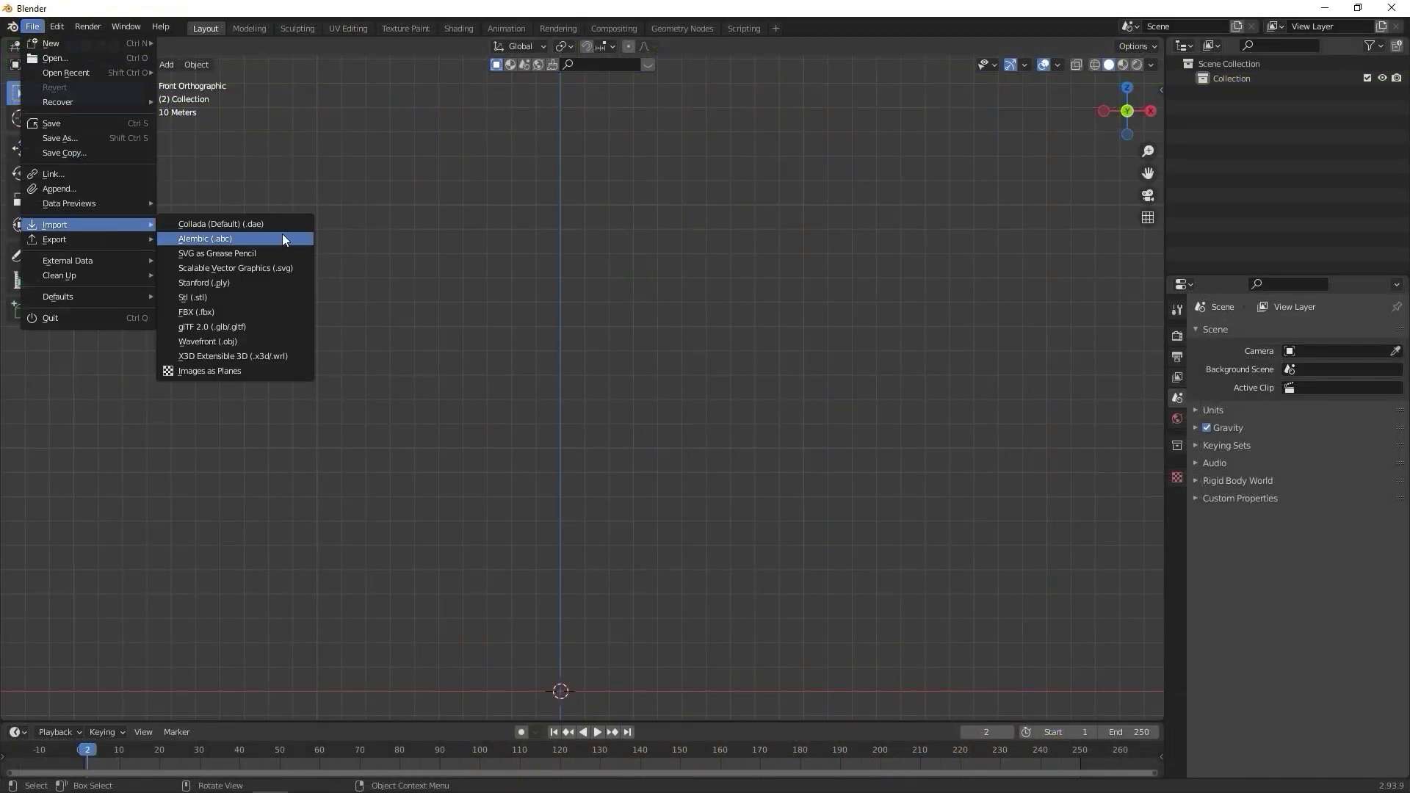
pyautogui.click(285, 338)
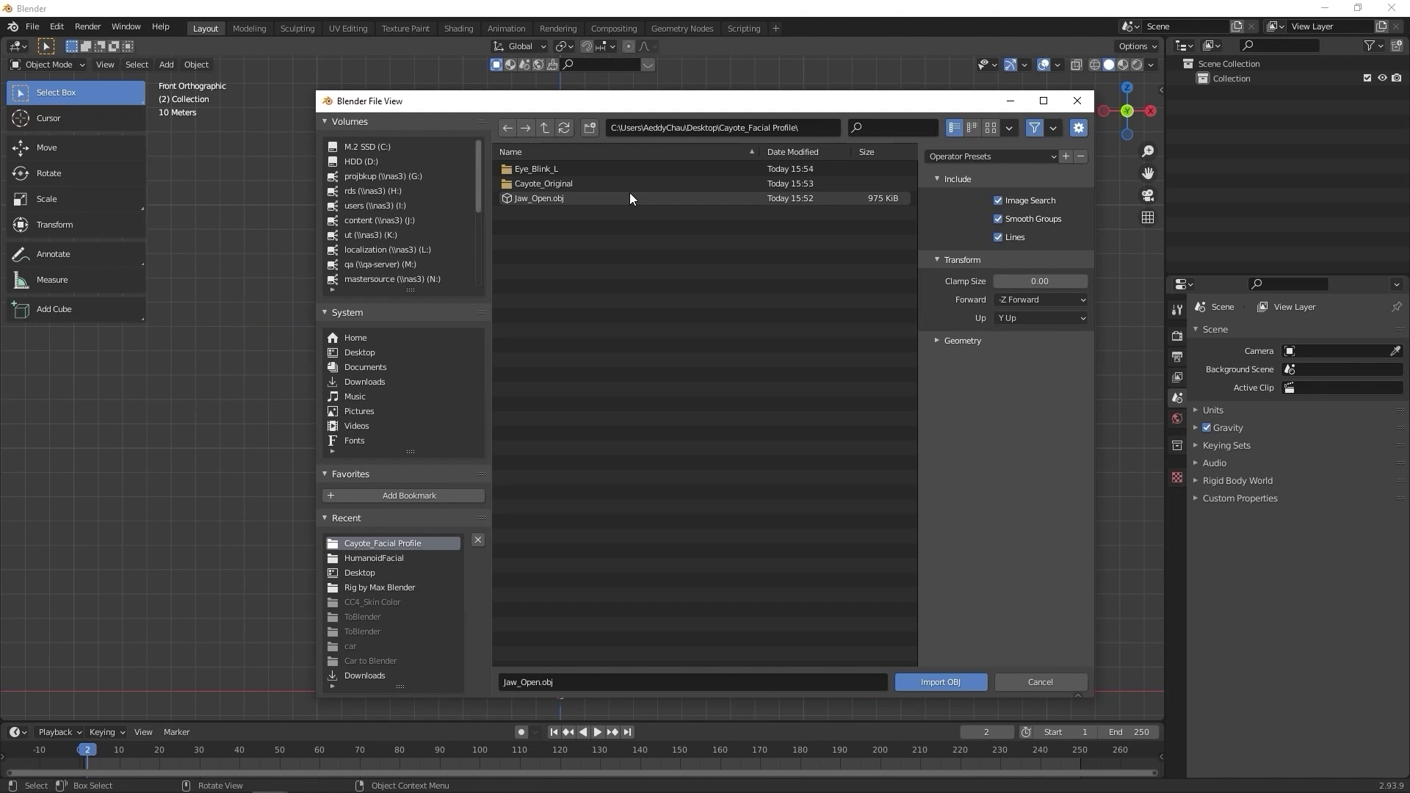
pyautogui.click(629, 195)
pyautogui.click(940, 340)
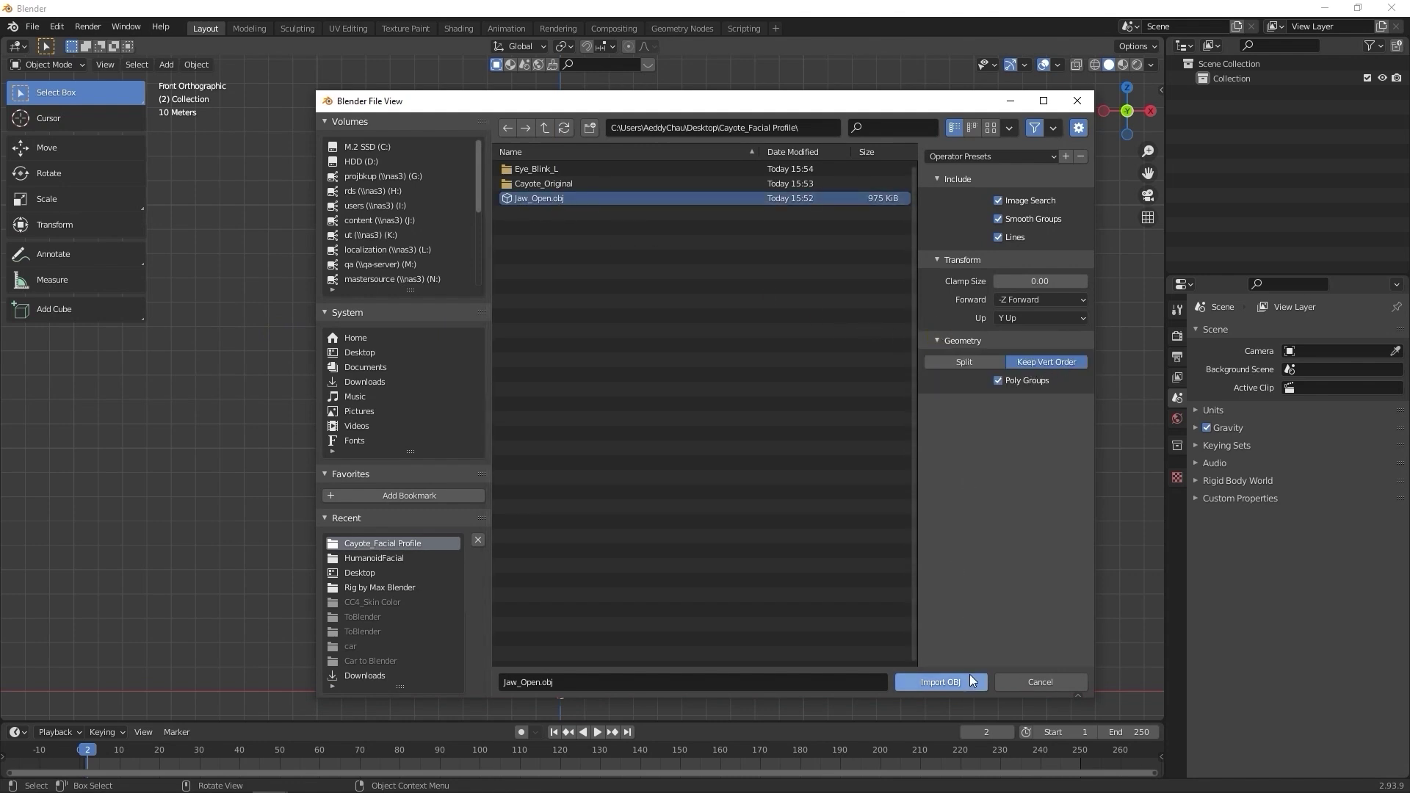
pyautogui.click(948, 680)
# Frame the coyote's head, make Jaw_Open.001 active, and orbit to a three-quarter view
pyautogui.scroll(5, 567, 512)
pyautogui.keyDown('shift'); pyautogui.moveTo(567, 513); pyautogui.dragTo(551, 371, button='middle'); pyautogui.keyUp('shift')
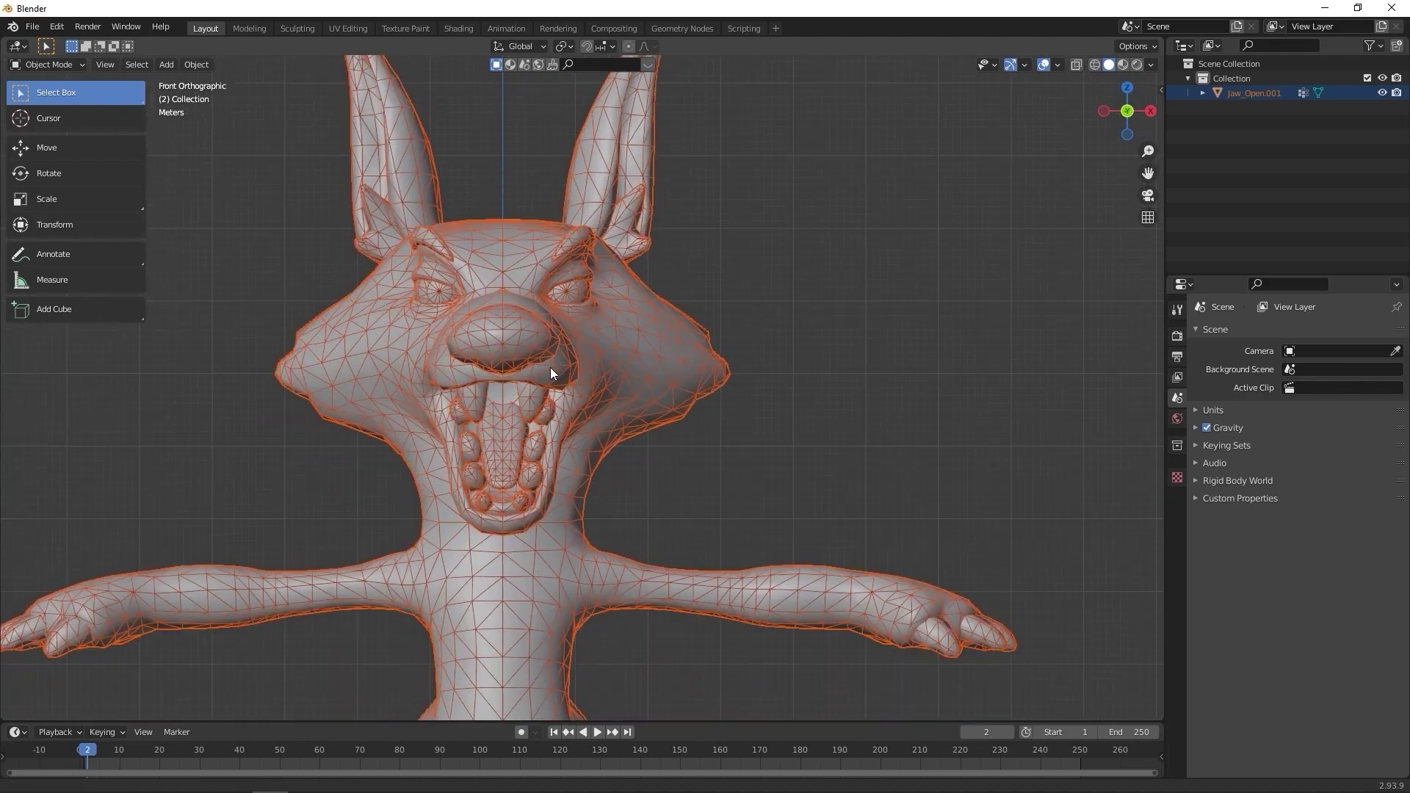
pyautogui.scroll(1, 537, 353)
pyautogui.click(523, 342)
pyautogui.moveTo(650, 404); pyautogui.dragTo(476, 454, button='middle')
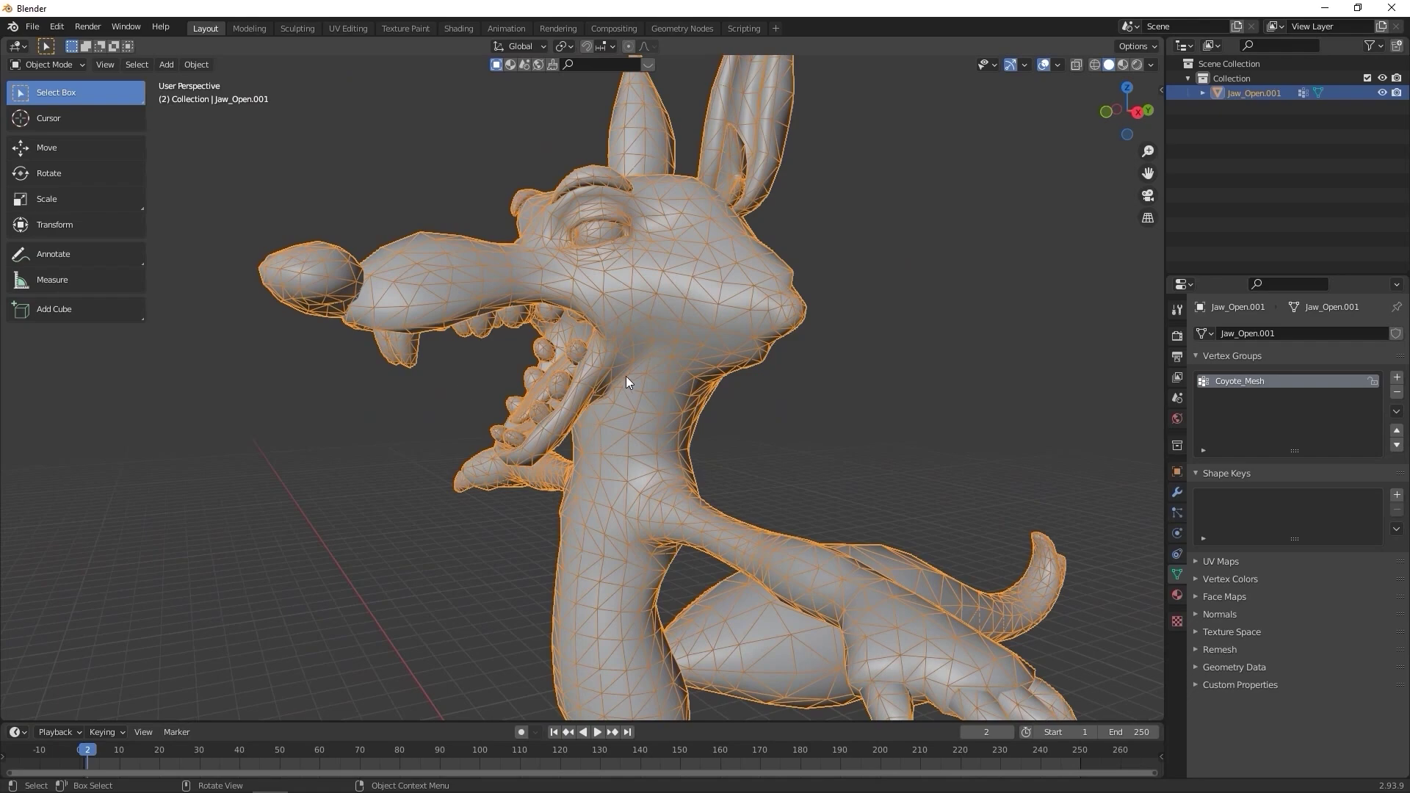
pyautogui.click(48, 65)
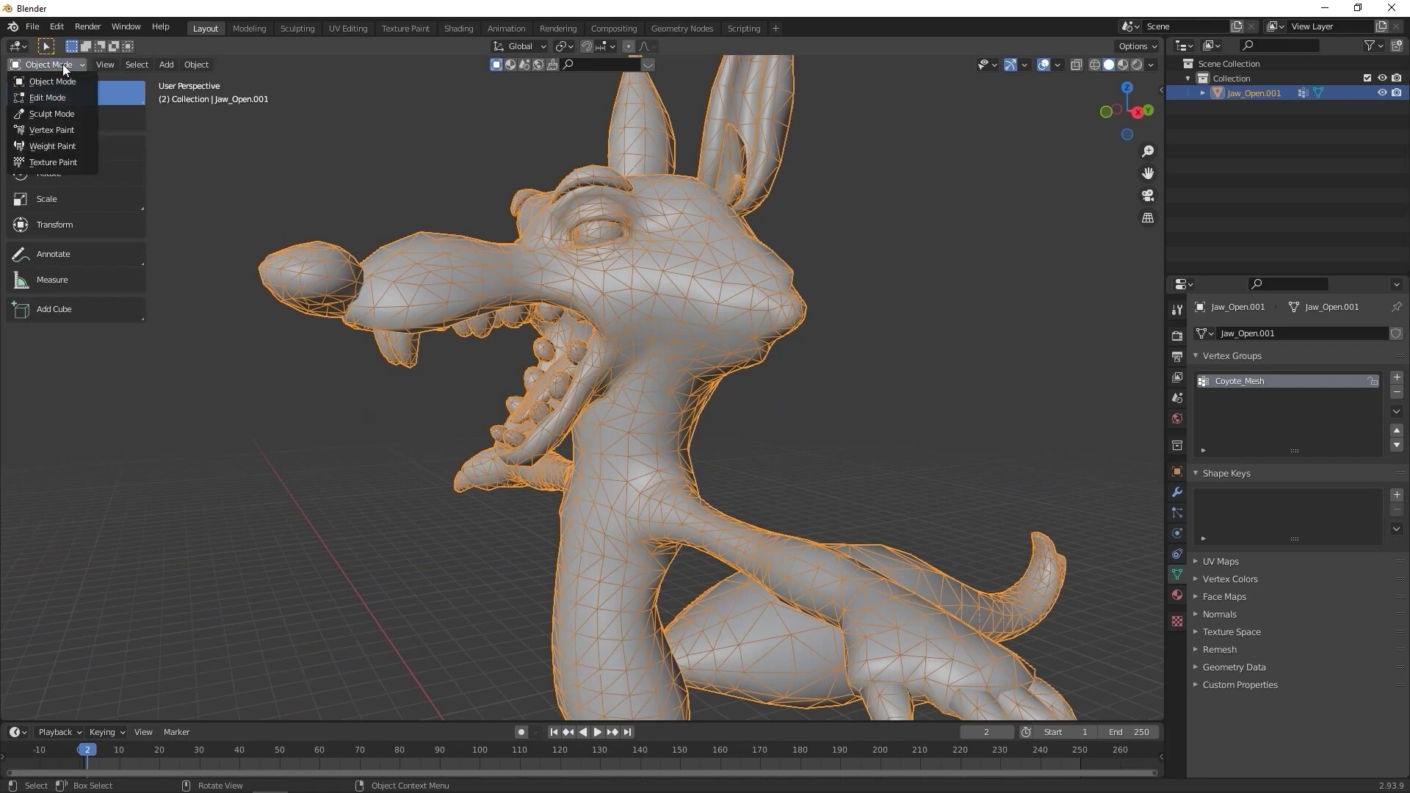
# Sculpt the head in Sculpt Mode with X symmetry using an Elastic Deform stroke
pyautogui.click(52, 116)
pyautogui.moveTo(264, 229); pyautogui.dragTo(558, 236, button='middle')
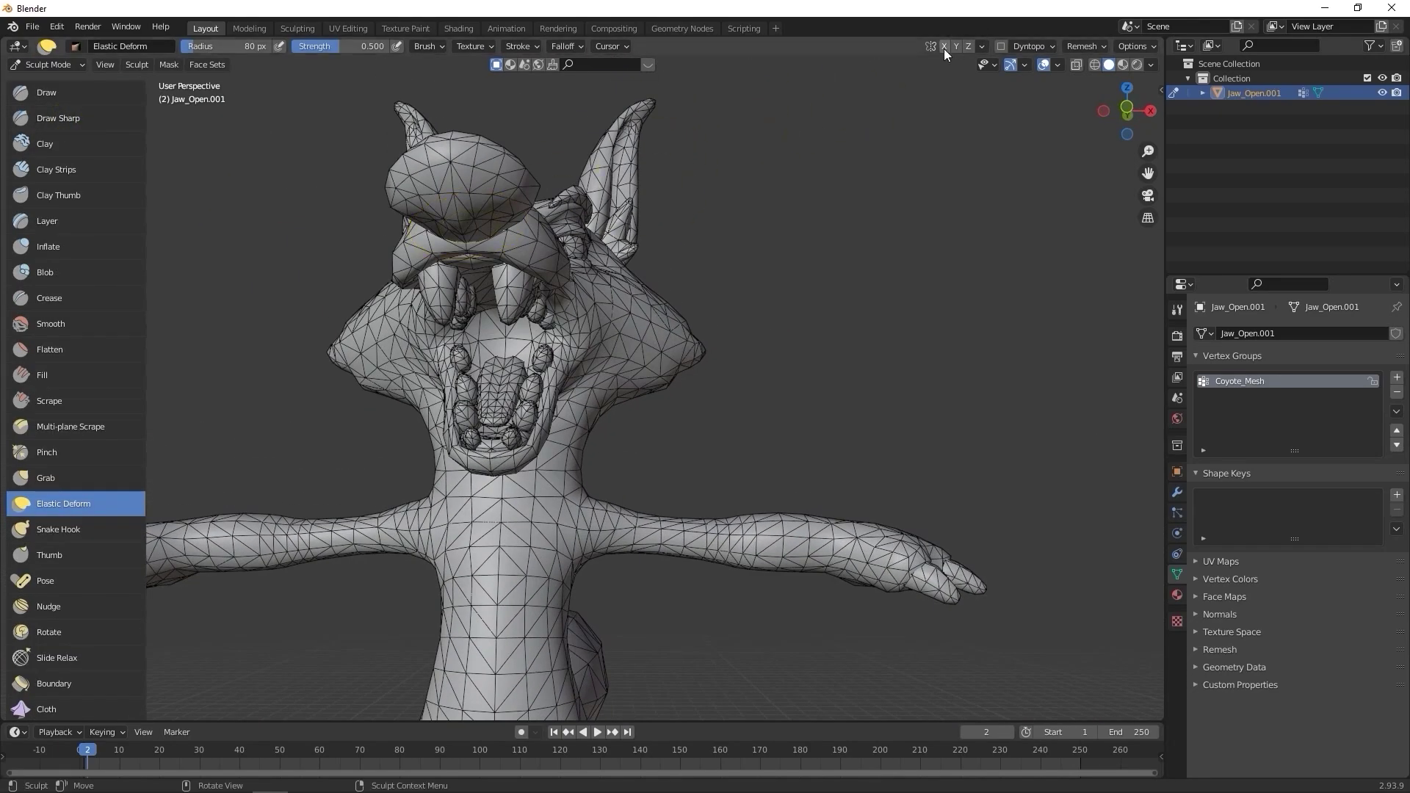
pyautogui.click(944, 48)
pyautogui.moveTo(588, 184)
pyautogui.mouseDown()
pyautogui.moveTo(585, 375)
pyautogui.moveTo(547, 376)
pyautogui.mouseUp()
pyautogui.moveTo(547, 376)
pyautogui.mouseDown(button='middle')
pyautogui.moveTo(441, 382)
pyautogui.moveTo(550, 404)
pyautogui.moveTo(476, 384)
pyautogui.moveTo(558, 391)
pyautogui.moveTo(529, 368)
pyautogui.mouseUp(button='middle')
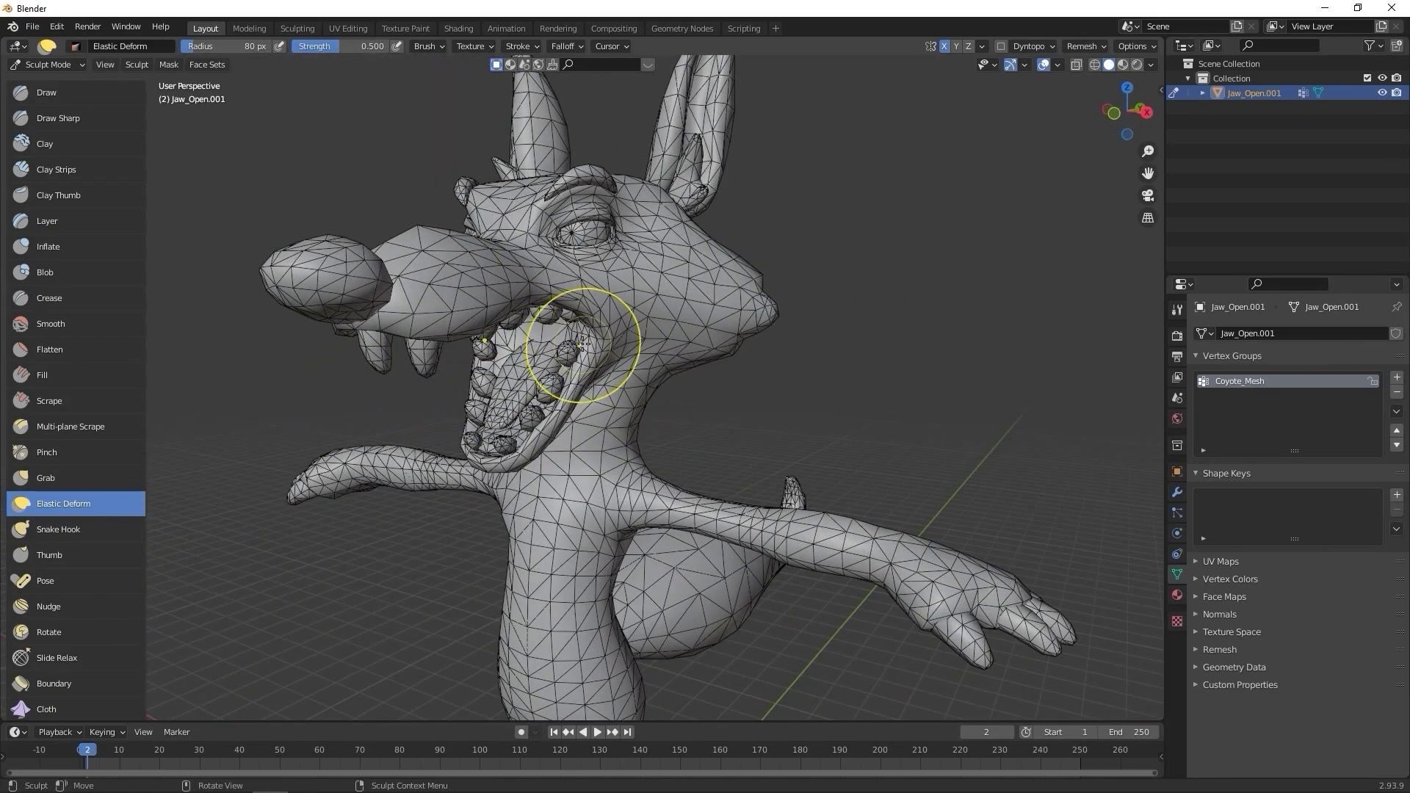
# Export the sculpted mesh as Jaw_Open1.obj with Keep Vertex Order
pyautogui.click(33, 26)
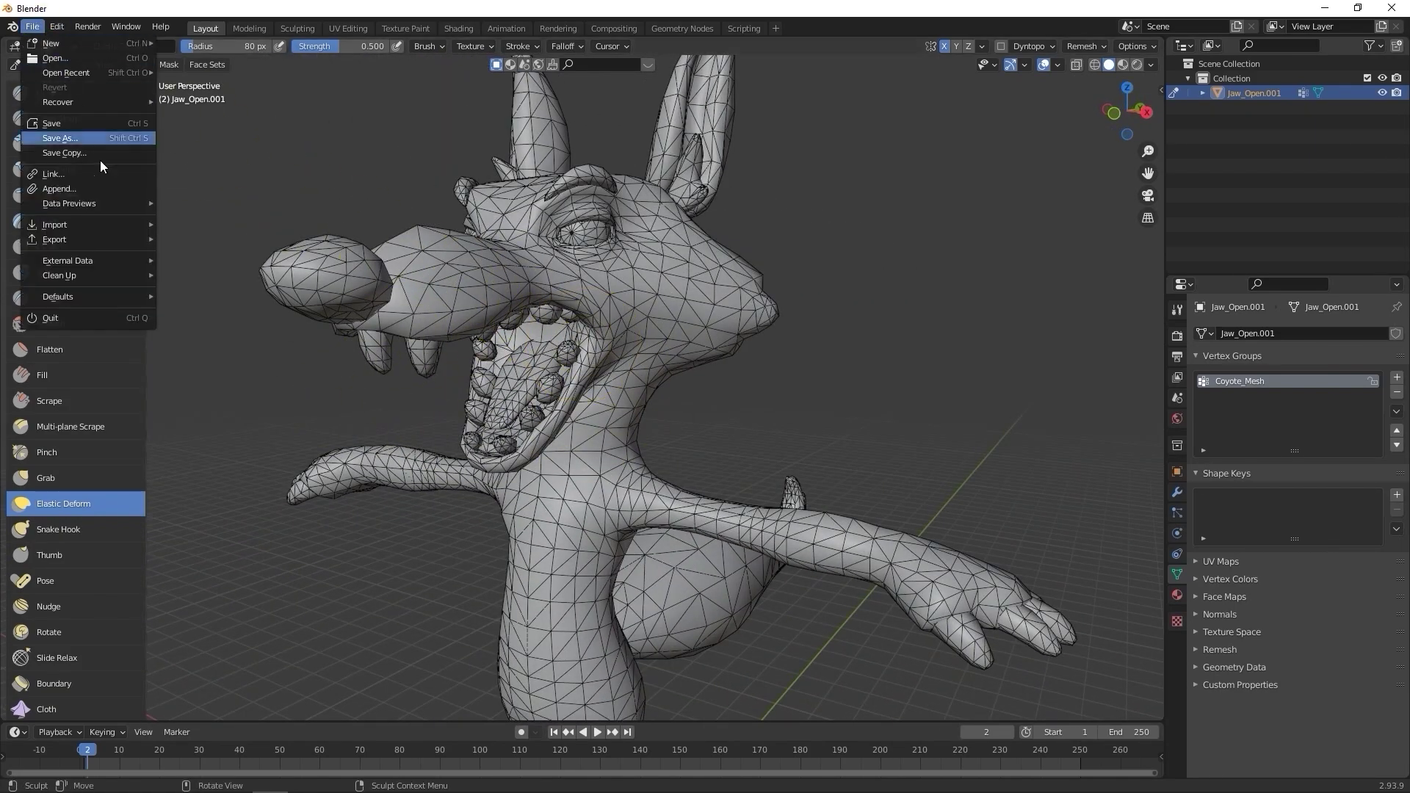
pyautogui.moveTo(125, 225)
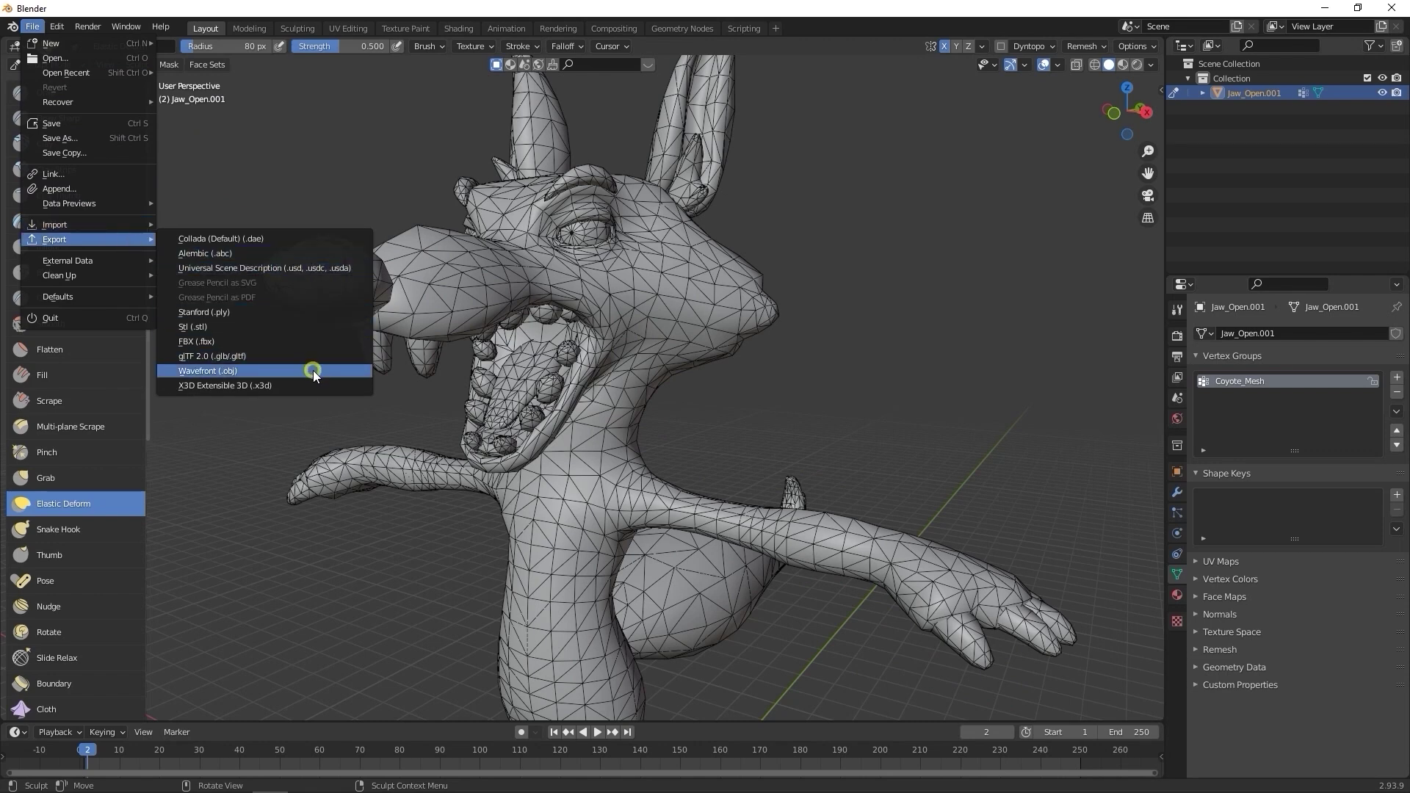
pyautogui.click(313, 370)
pyautogui.click(585, 197)
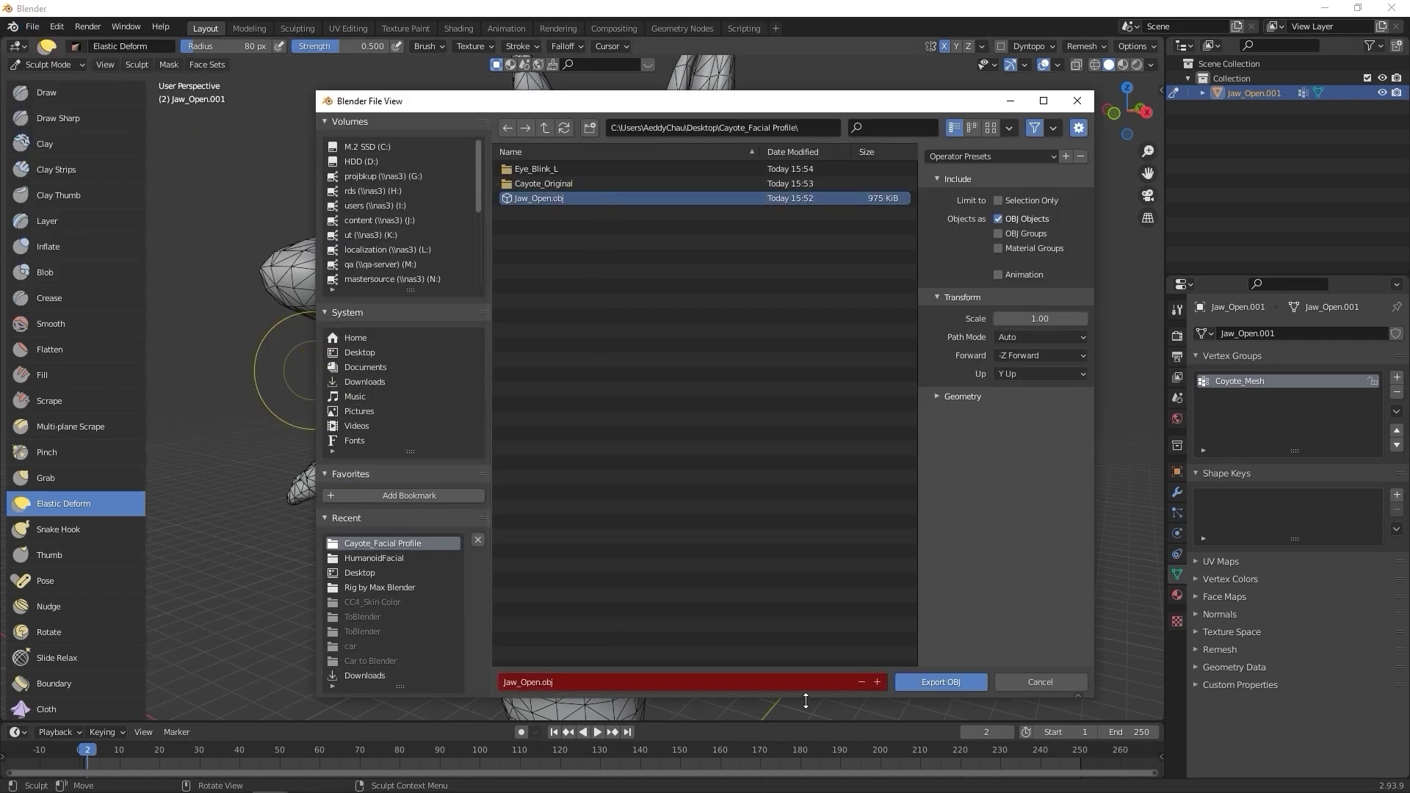
pyautogui.click(877, 681)
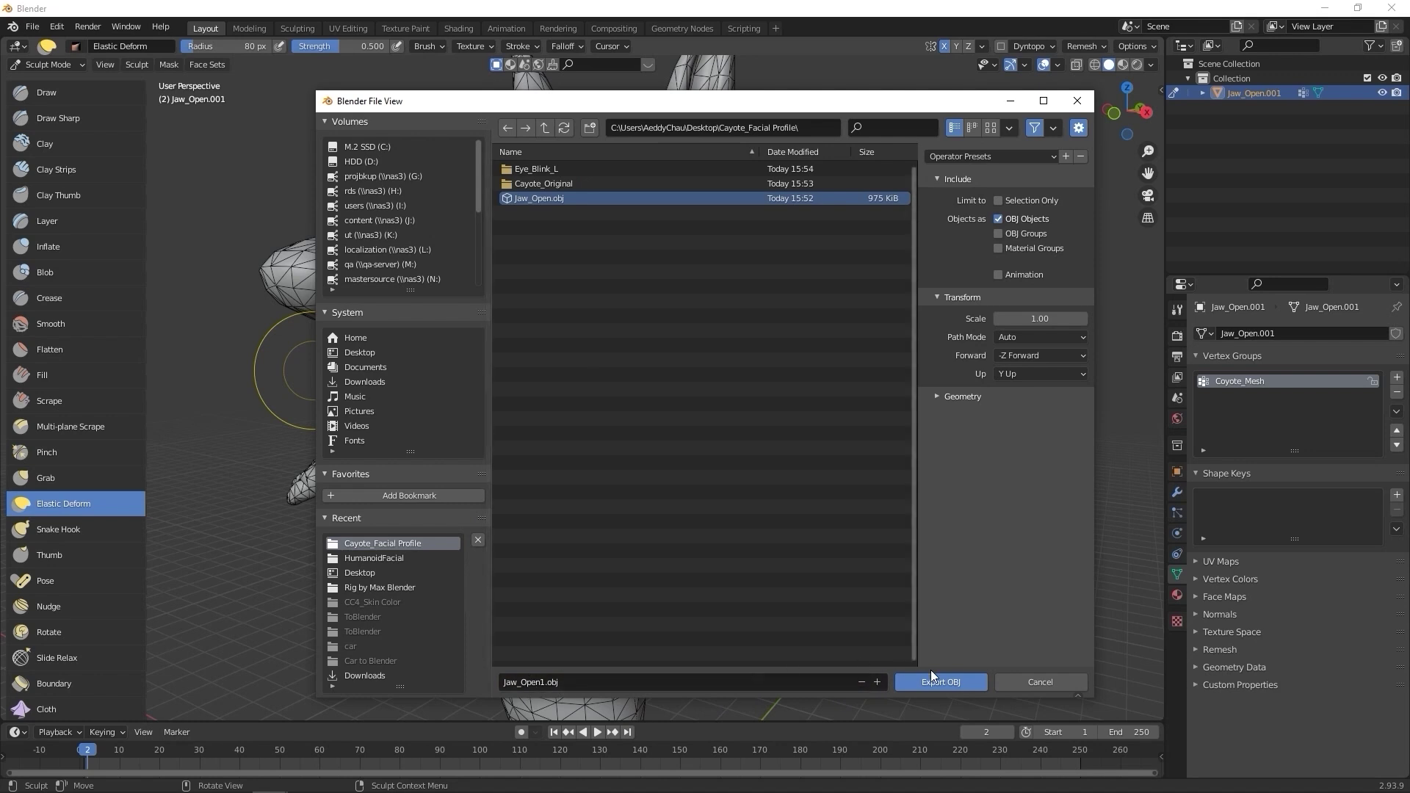
pyautogui.click(963, 395)
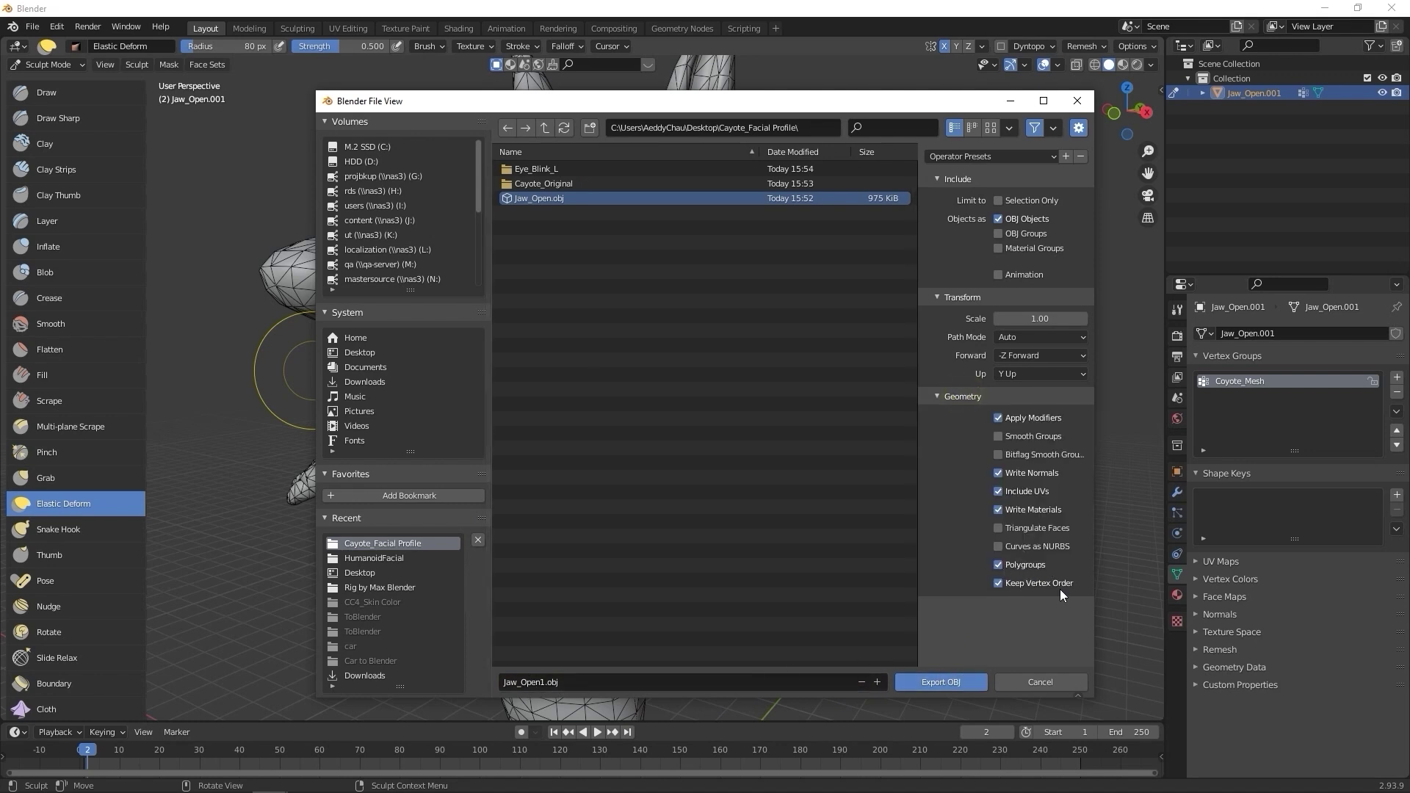
pyautogui.click(976, 683)
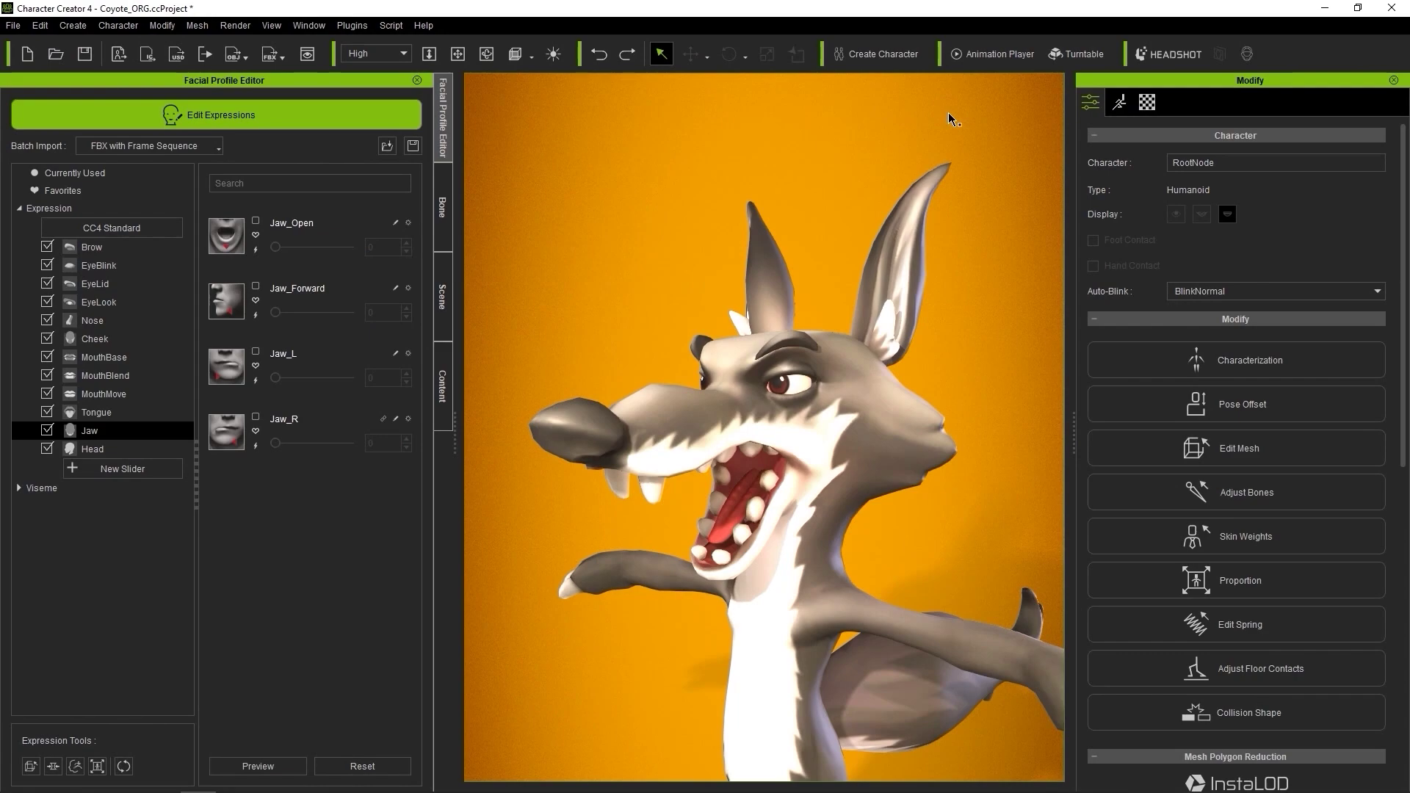
# Set Jaw_Open's target morph to Jaw_Open1.obj with checksum Jaw_Open.ObjKey, then test the jaw
pyautogui.click(396, 222)
pyautogui.click(700, 293)
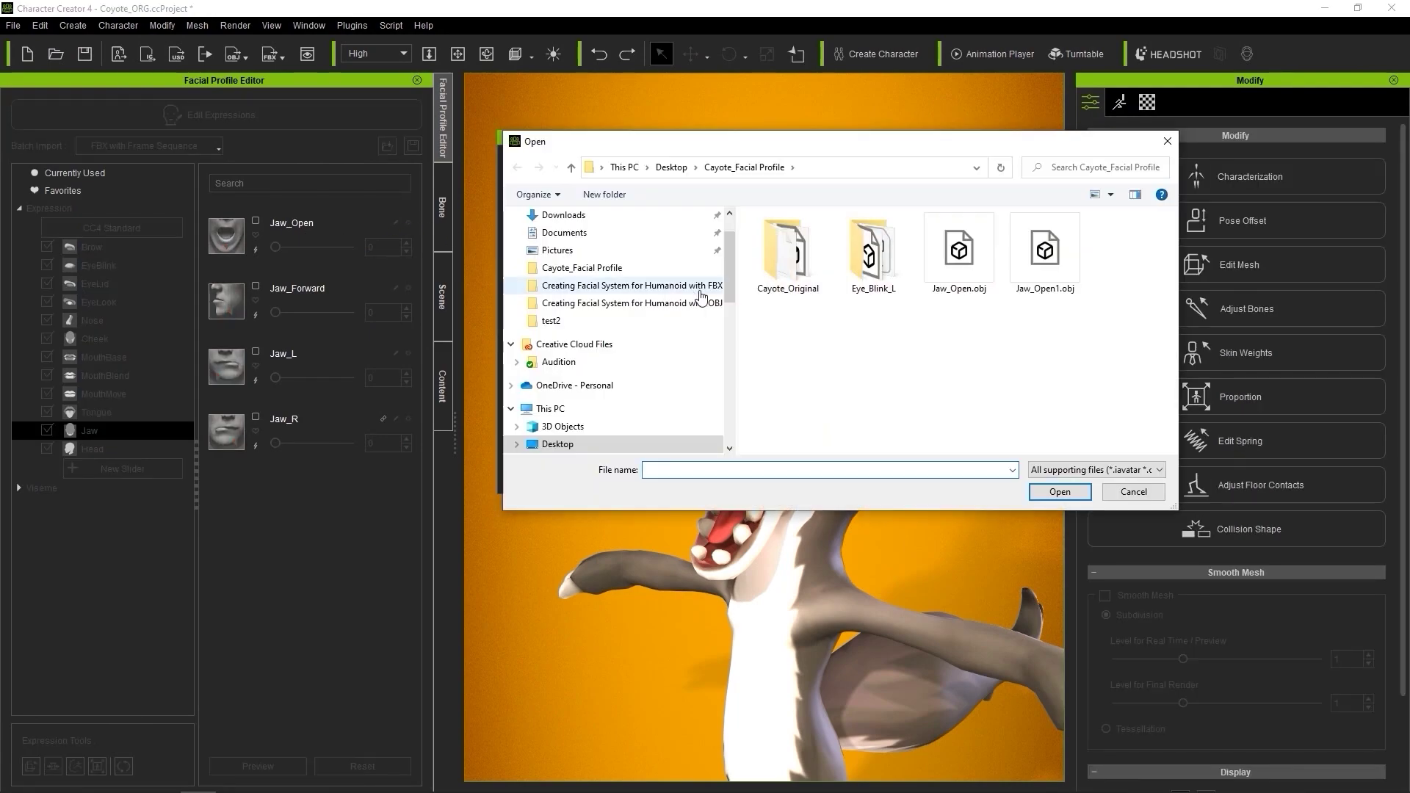
pyautogui.click(1036, 293)
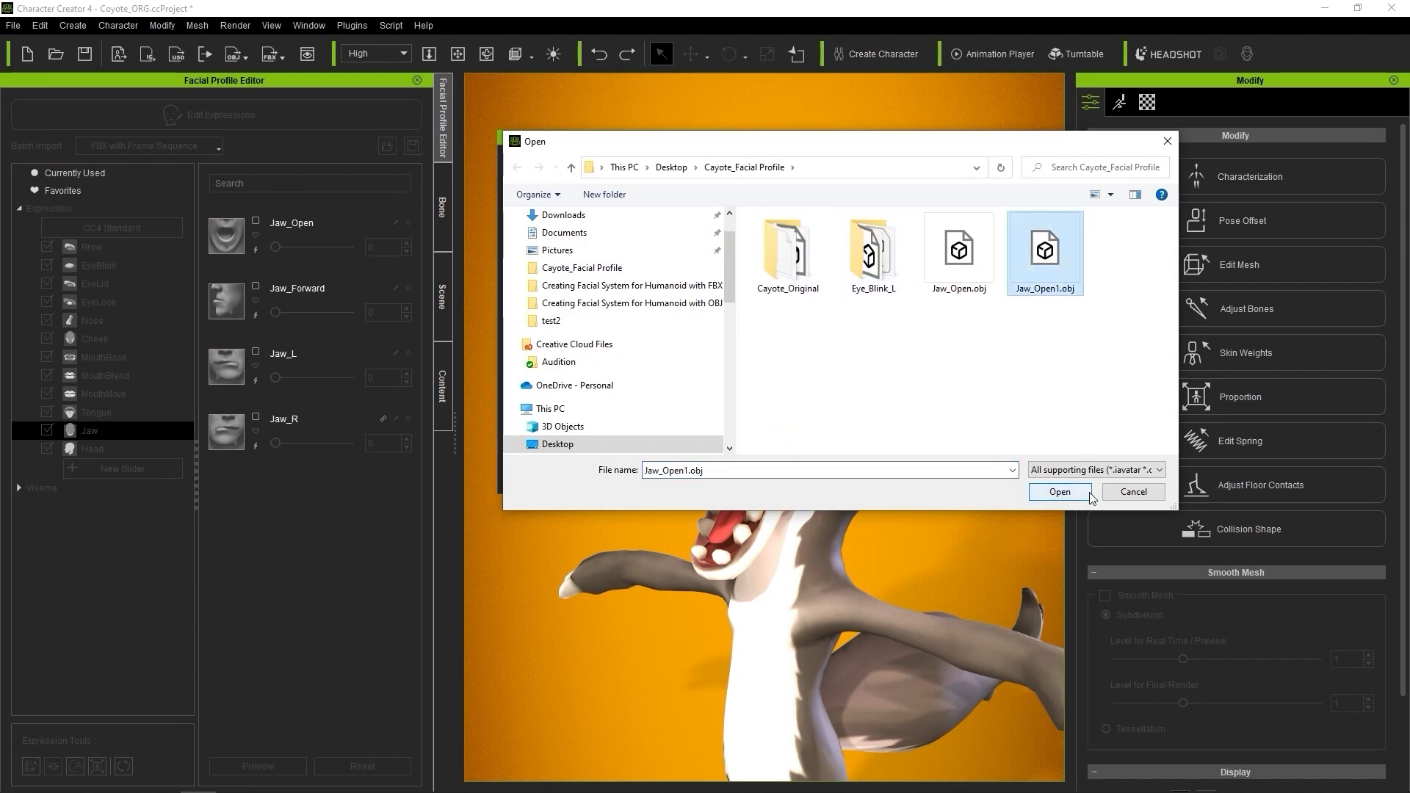
pyautogui.click(1065, 492)
pyautogui.click(701, 364)
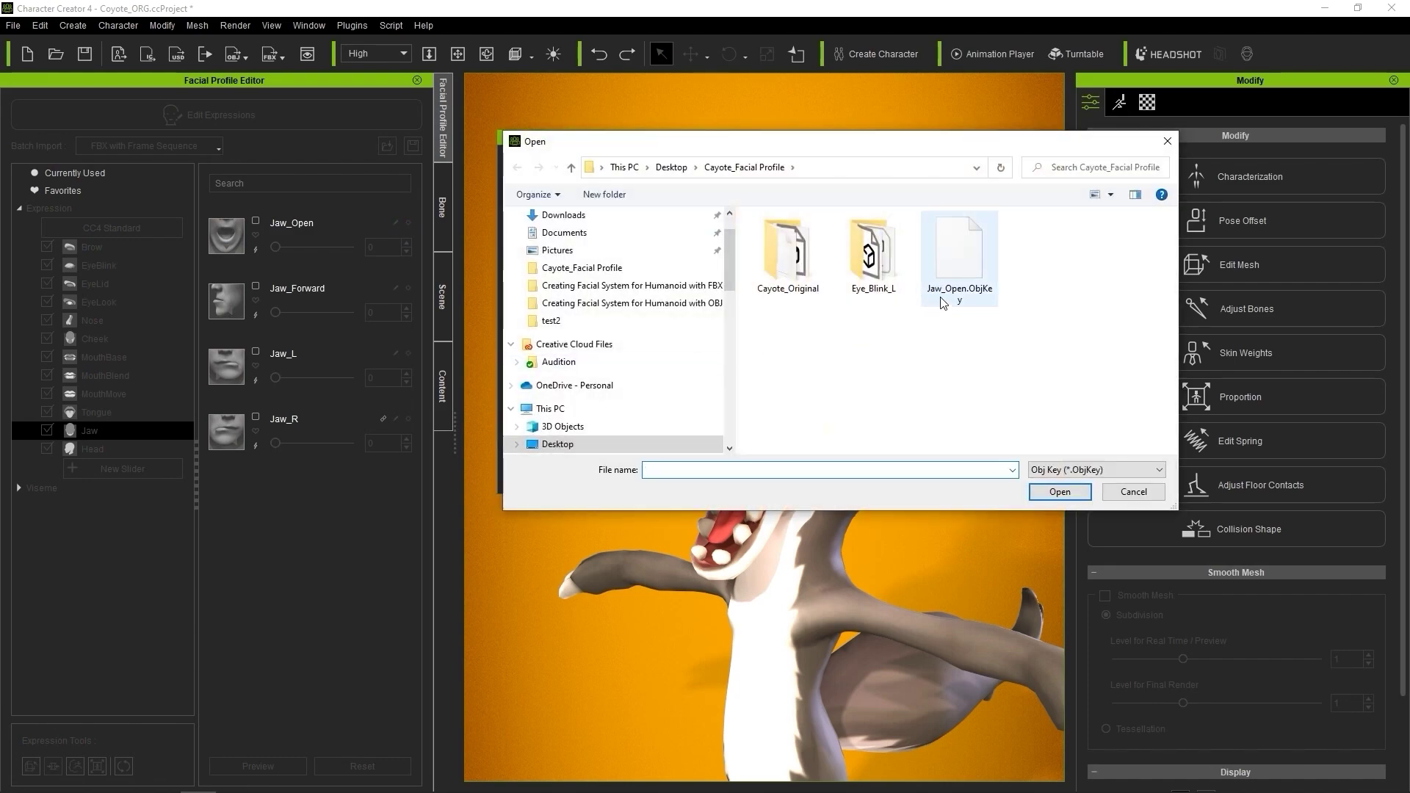
pyautogui.click(955, 297)
pyautogui.click(1059, 492)
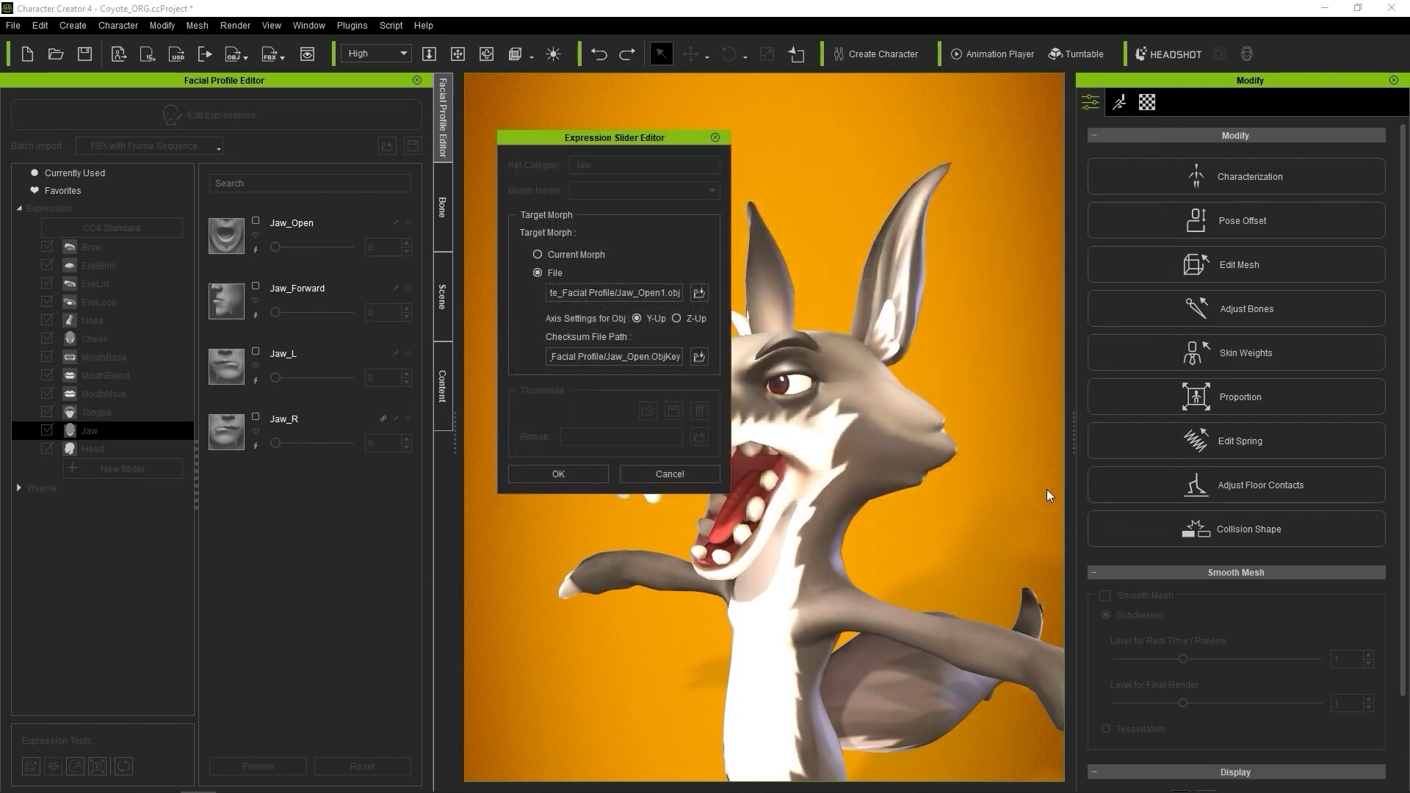
pyautogui.click(587, 476)
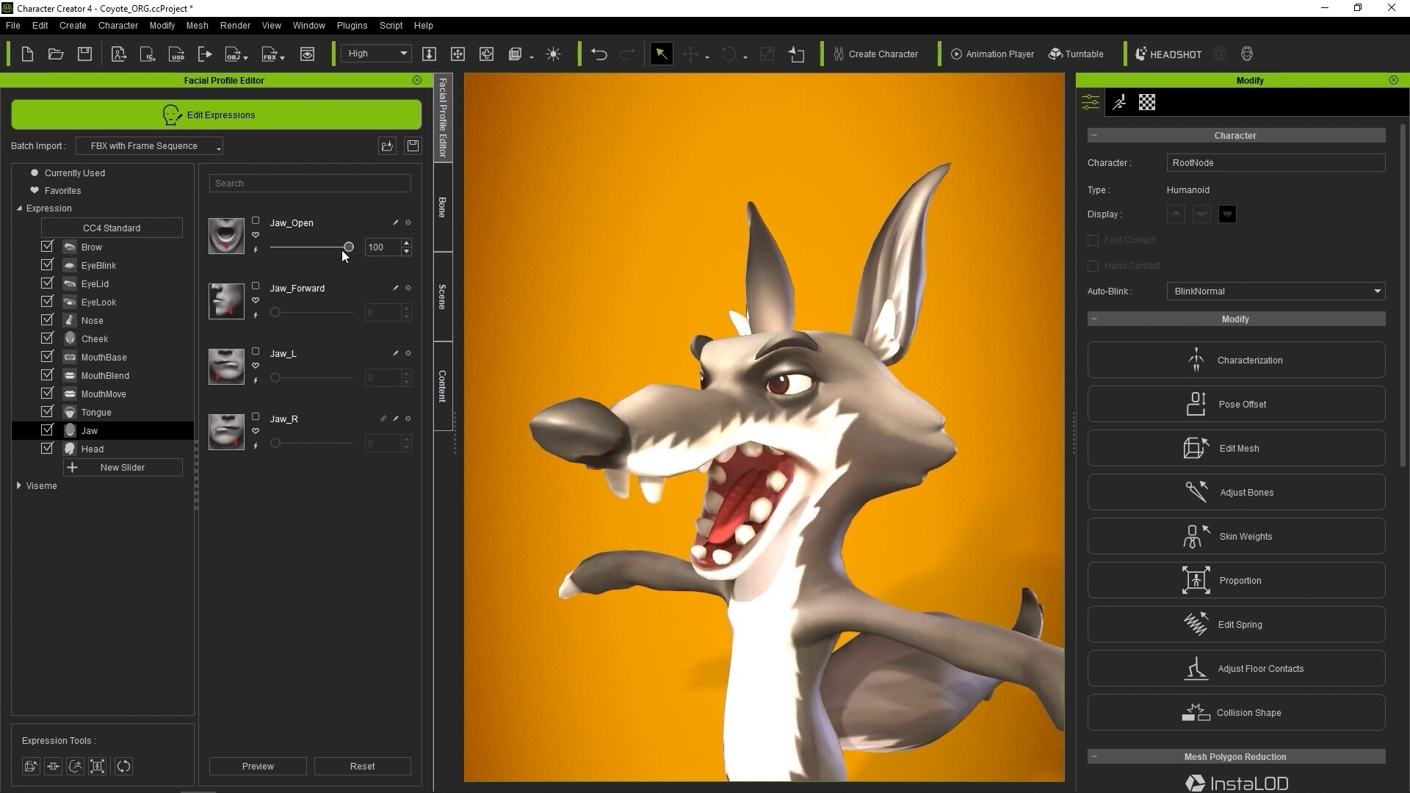
pyautogui.moveTo(346, 246)
pyautogui.mouseDown()
pyautogui.moveTo(227, 249)
pyautogui.moveTo(362, 261)
pyautogui.mouseUp()
pyautogui.moveTo(609, 328); pyautogui.dragTo(573, 327, button='right')
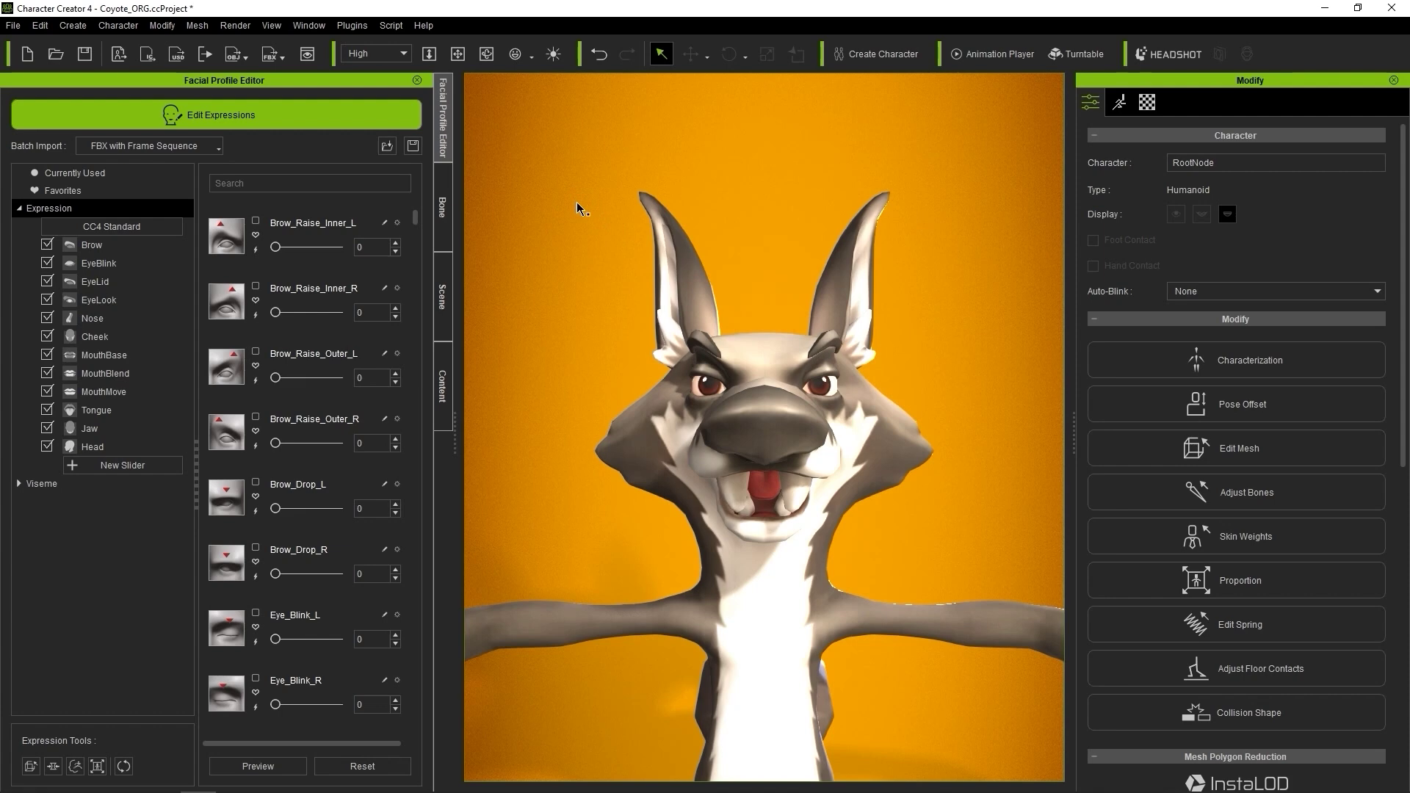
# Browse the EyeLid, EyeLook, MouthBlend and Jaw expression slider groups
pyautogui.click(147, 282)
pyautogui.click(147, 300)
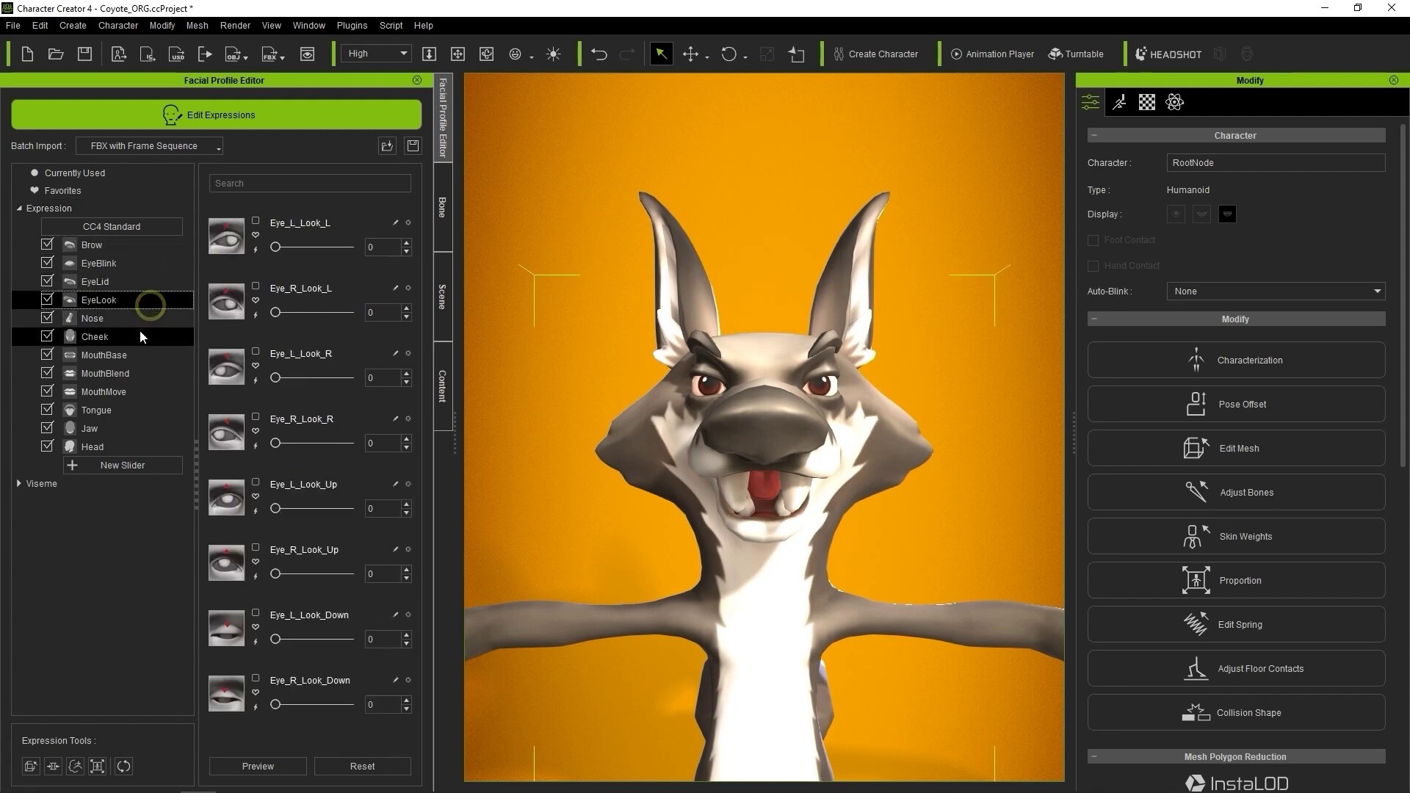
pyautogui.click(138, 373)
pyautogui.click(130, 429)
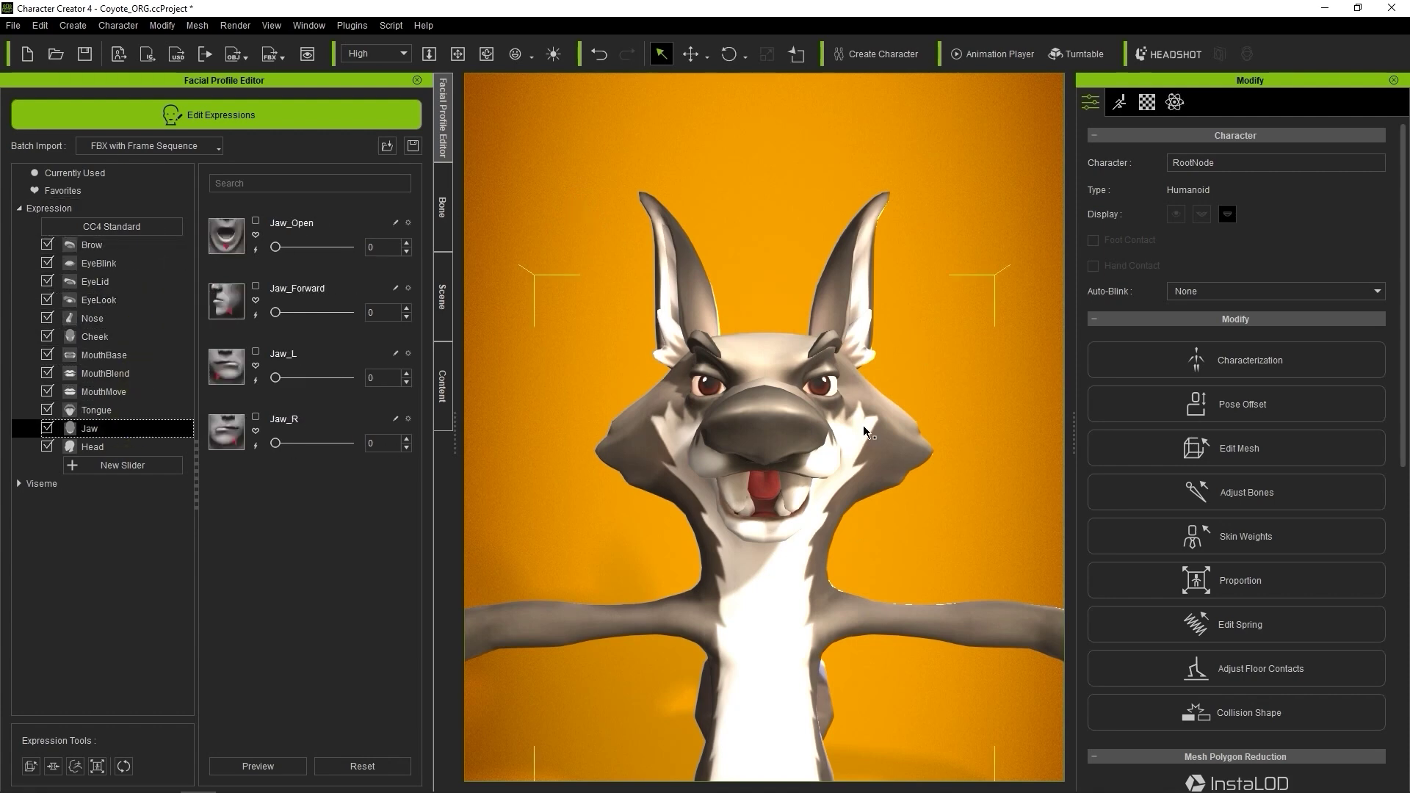
# Apply the Standard_Step facial calibration motion and play it back
pyautogui.click(1028, 59)
pyautogui.click(911, 769)
pyautogui.moveTo(882, 667)
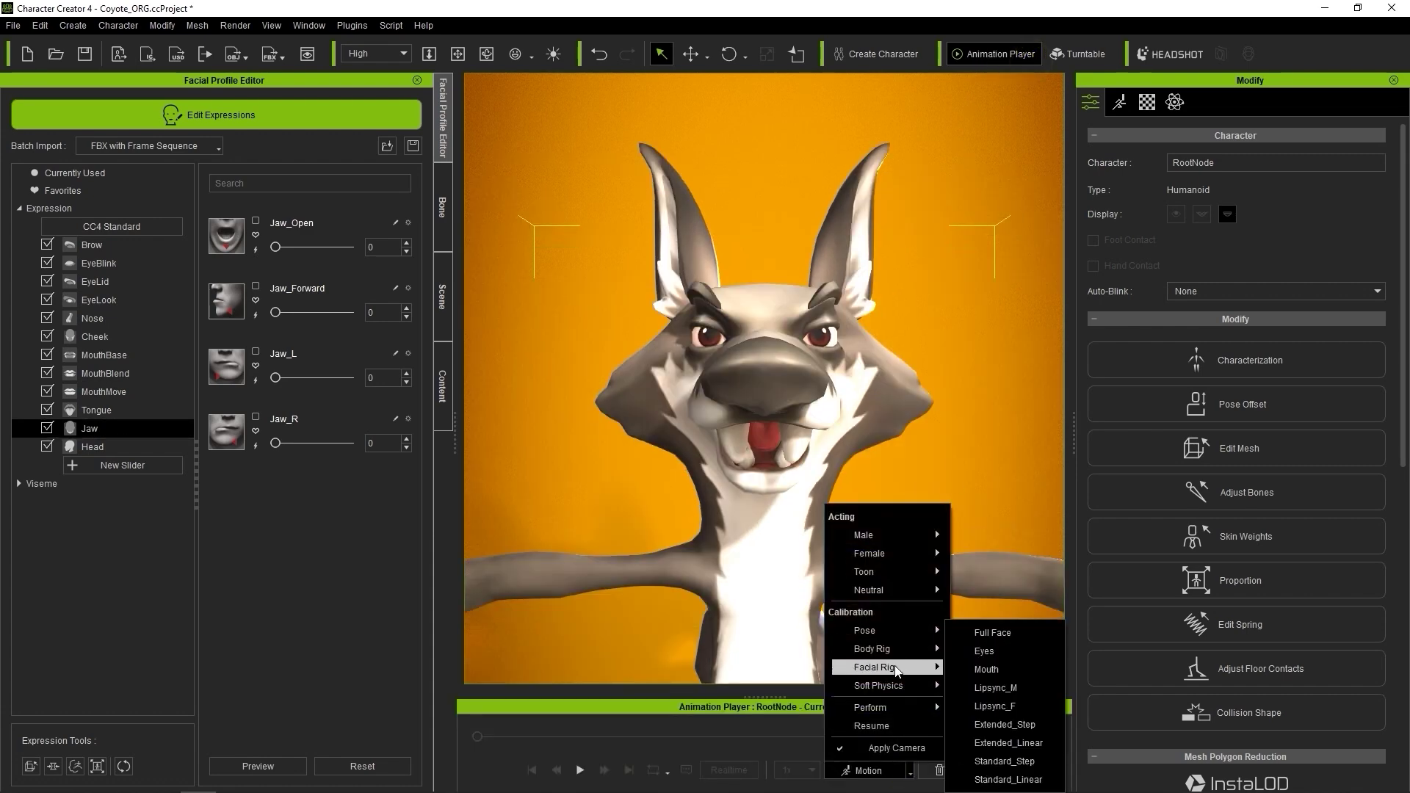
pyautogui.click(1032, 766)
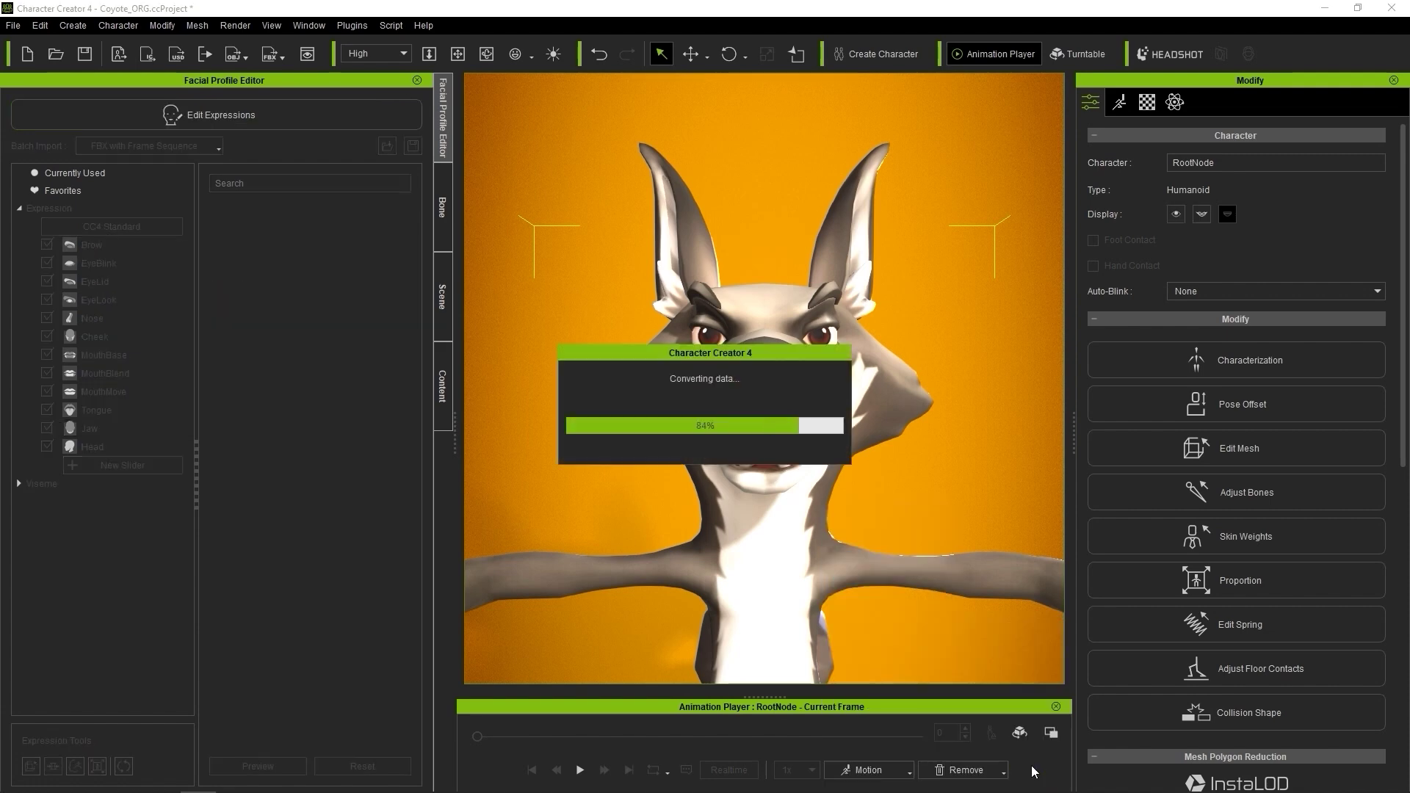
pyautogui.click(580, 772)
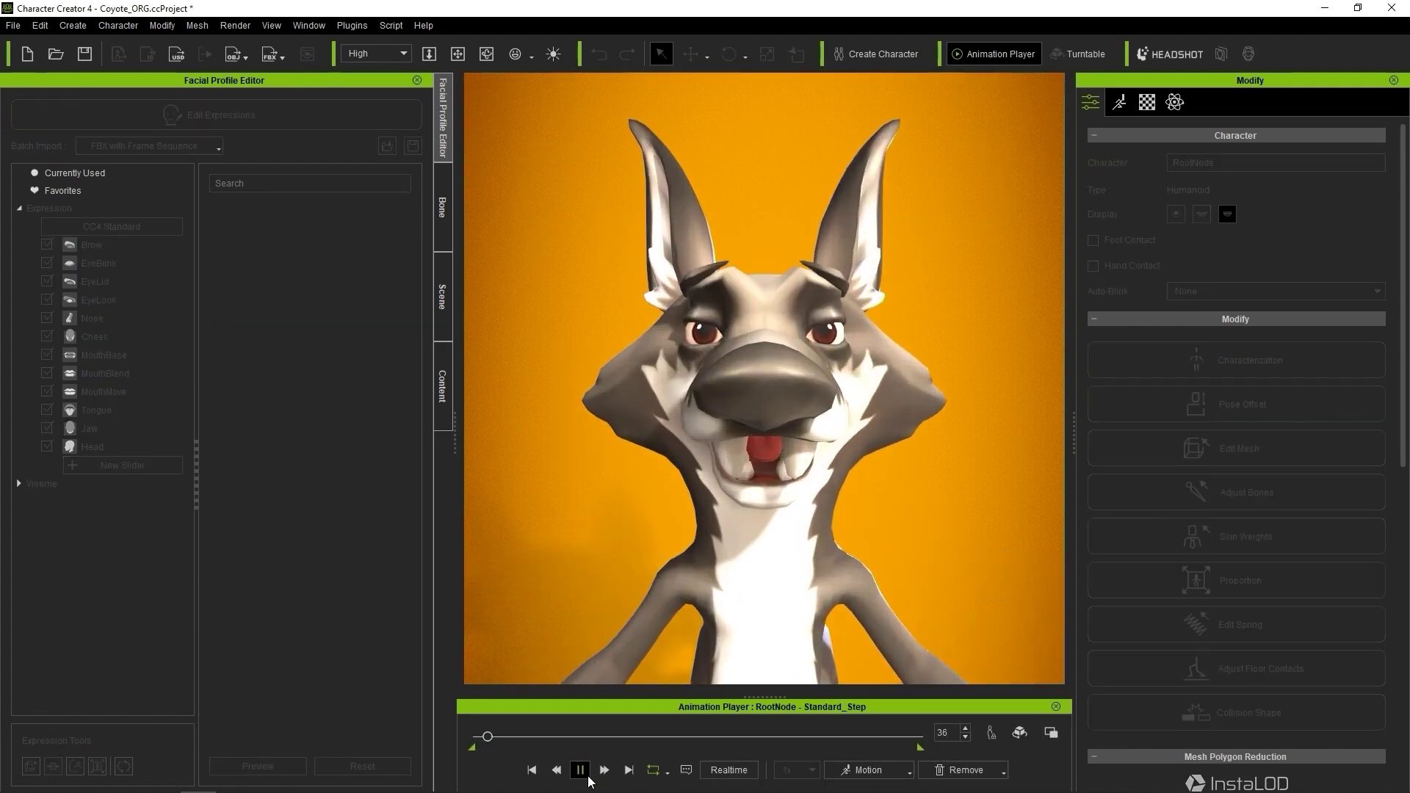
pyautogui.click(580, 769)
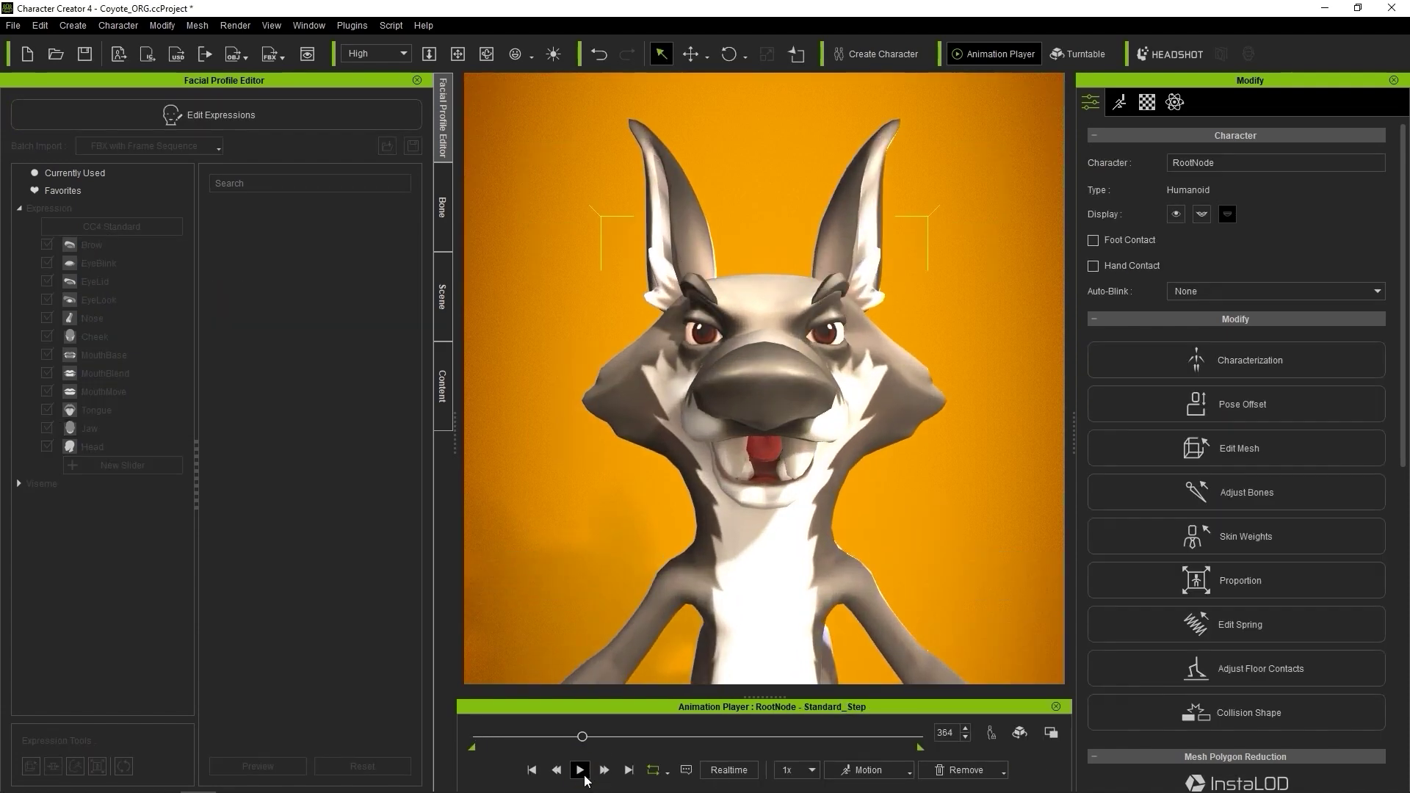
# Apply the Full Face calibration motion and play it
pyautogui.click(909, 771)
pyautogui.moveTo(925, 667)
pyautogui.click(1013, 633)
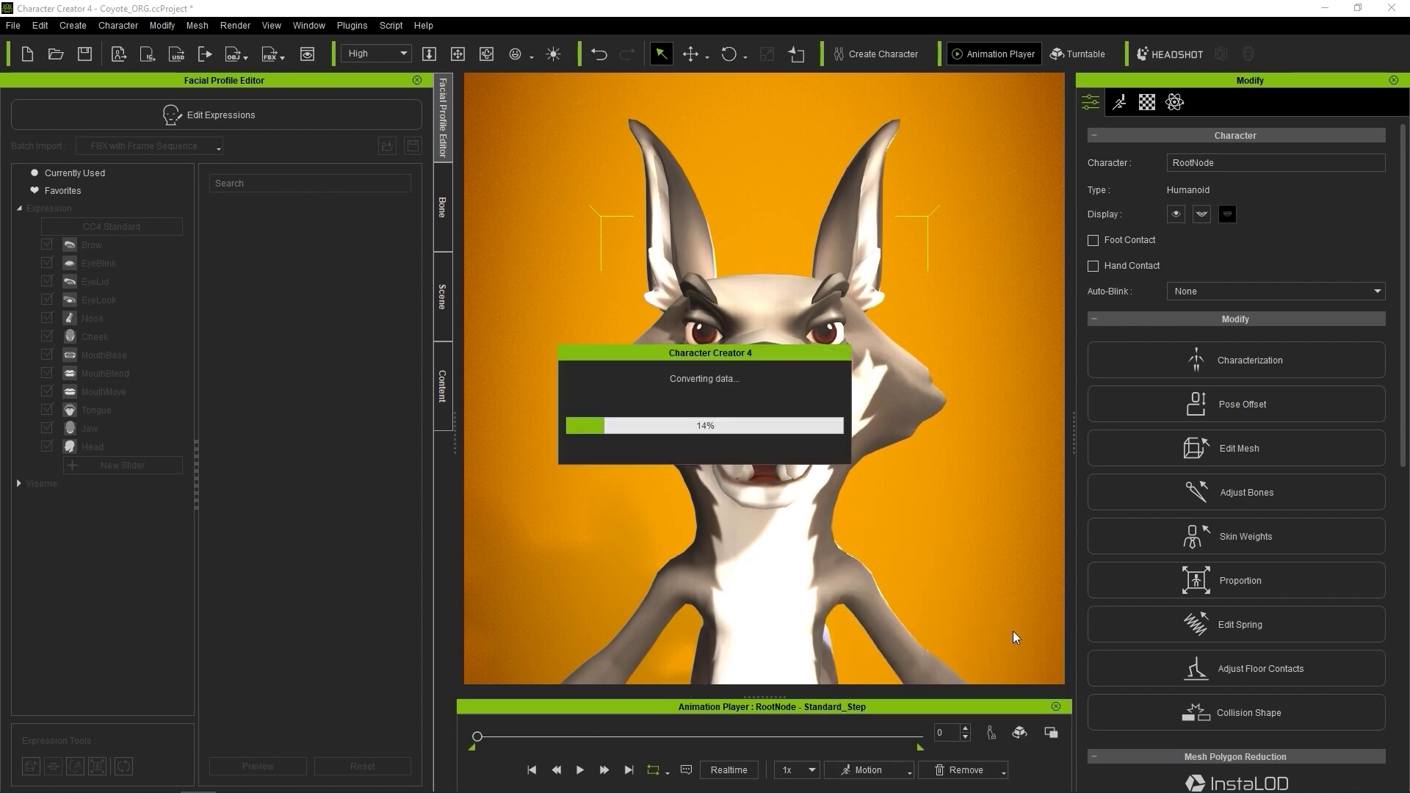
pyautogui.click(580, 770)
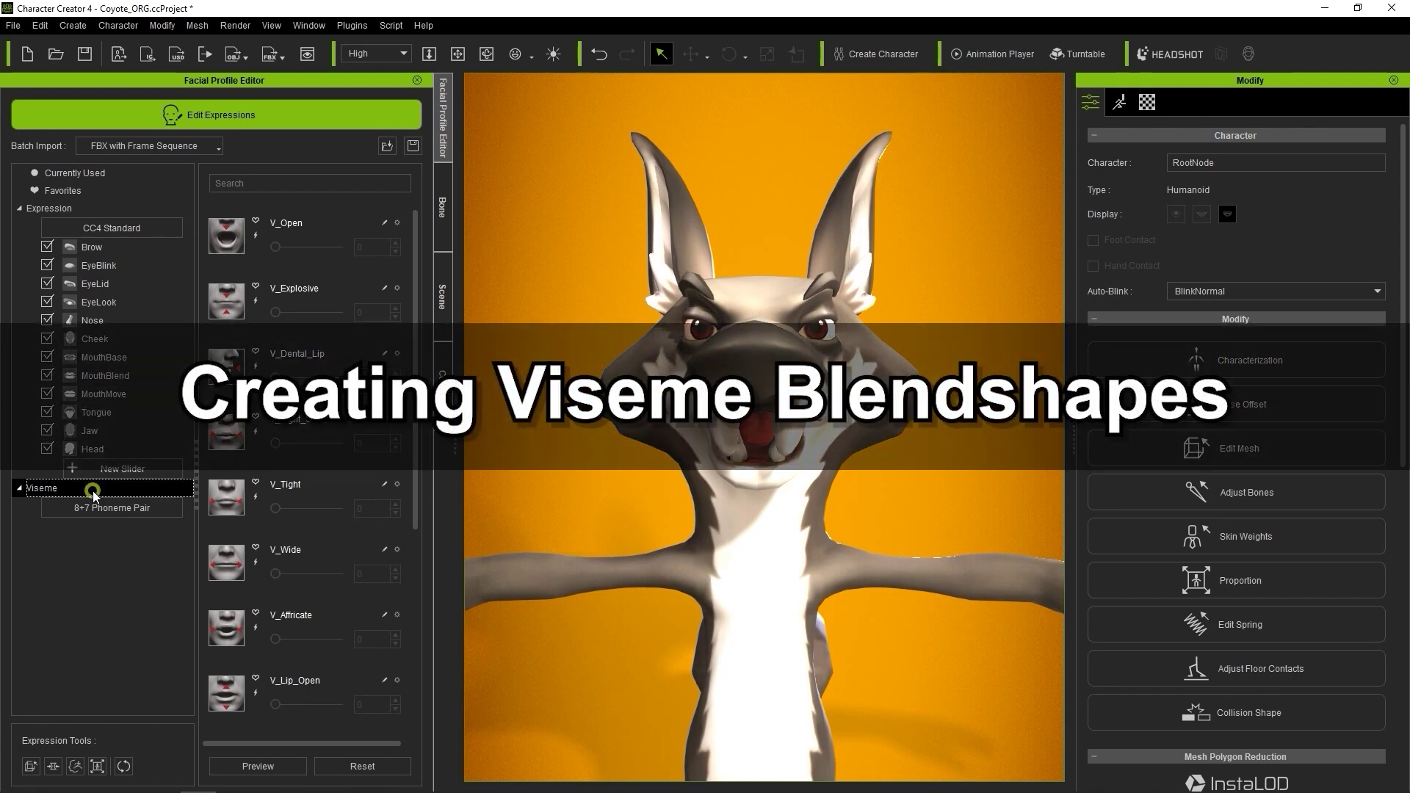
pyautogui.click(75, 513)
pyautogui.moveTo(415, 481)
pyautogui.mouseDown()
pyautogui.moveTo(420, 660)
pyautogui.moveTo(416, 474)
pyautogui.mouseUp()
pyautogui.scroll(3, 238, 270)
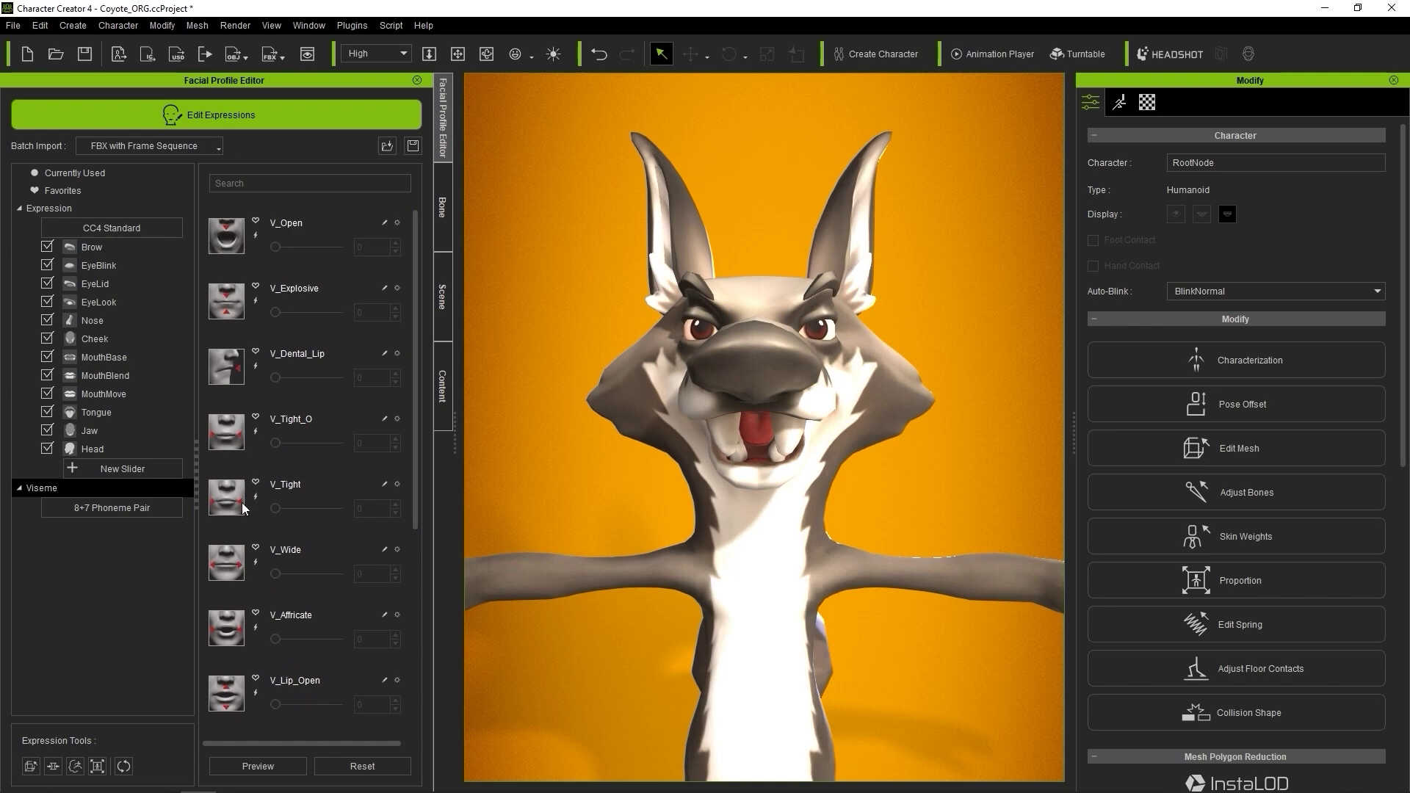
pyautogui.moveTo(420, 254); pyautogui.dragTo(415, 479)
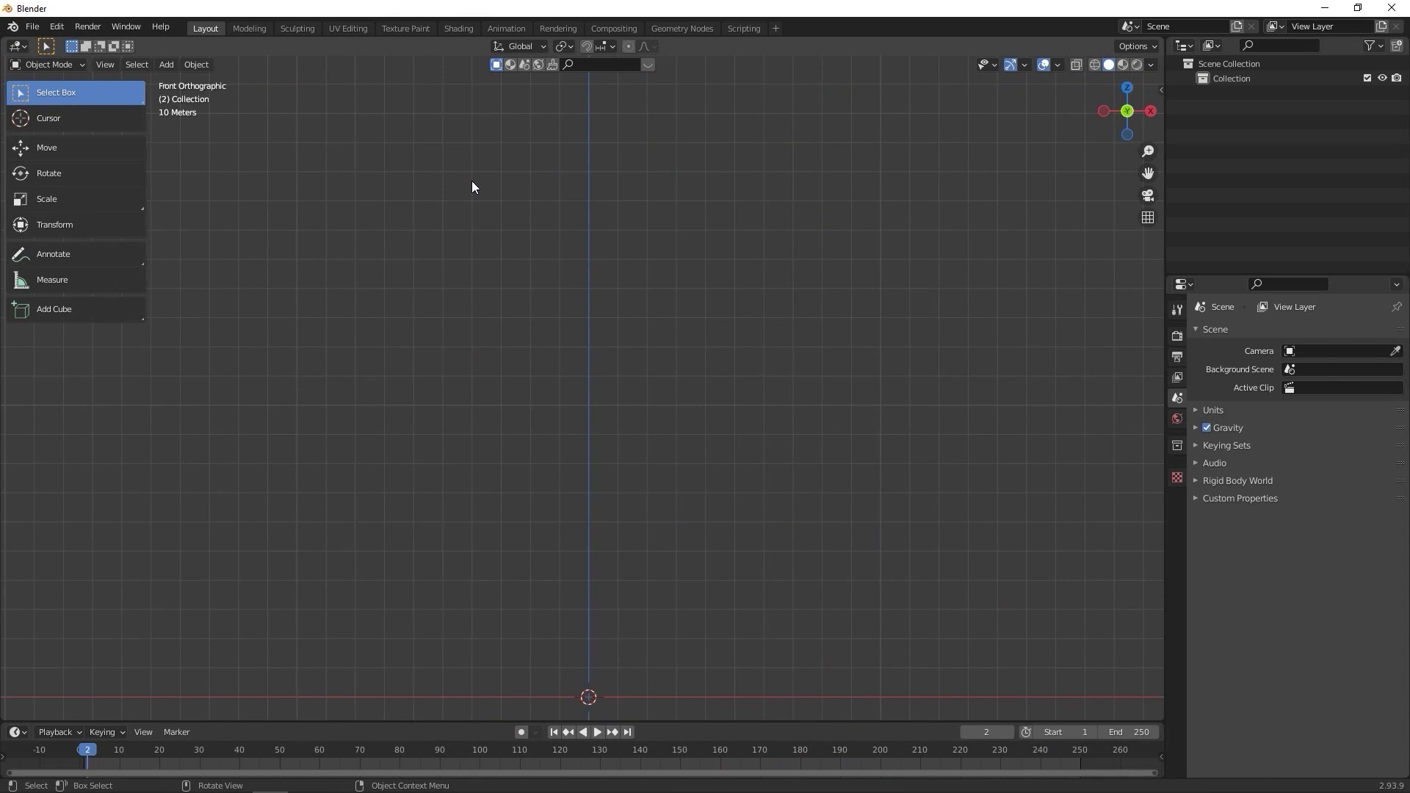
# Import Cayote_Original.obj as a Wavefront OBJ with Keep Vert Order
pyautogui.click(33, 26)
pyautogui.moveTo(80, 219)
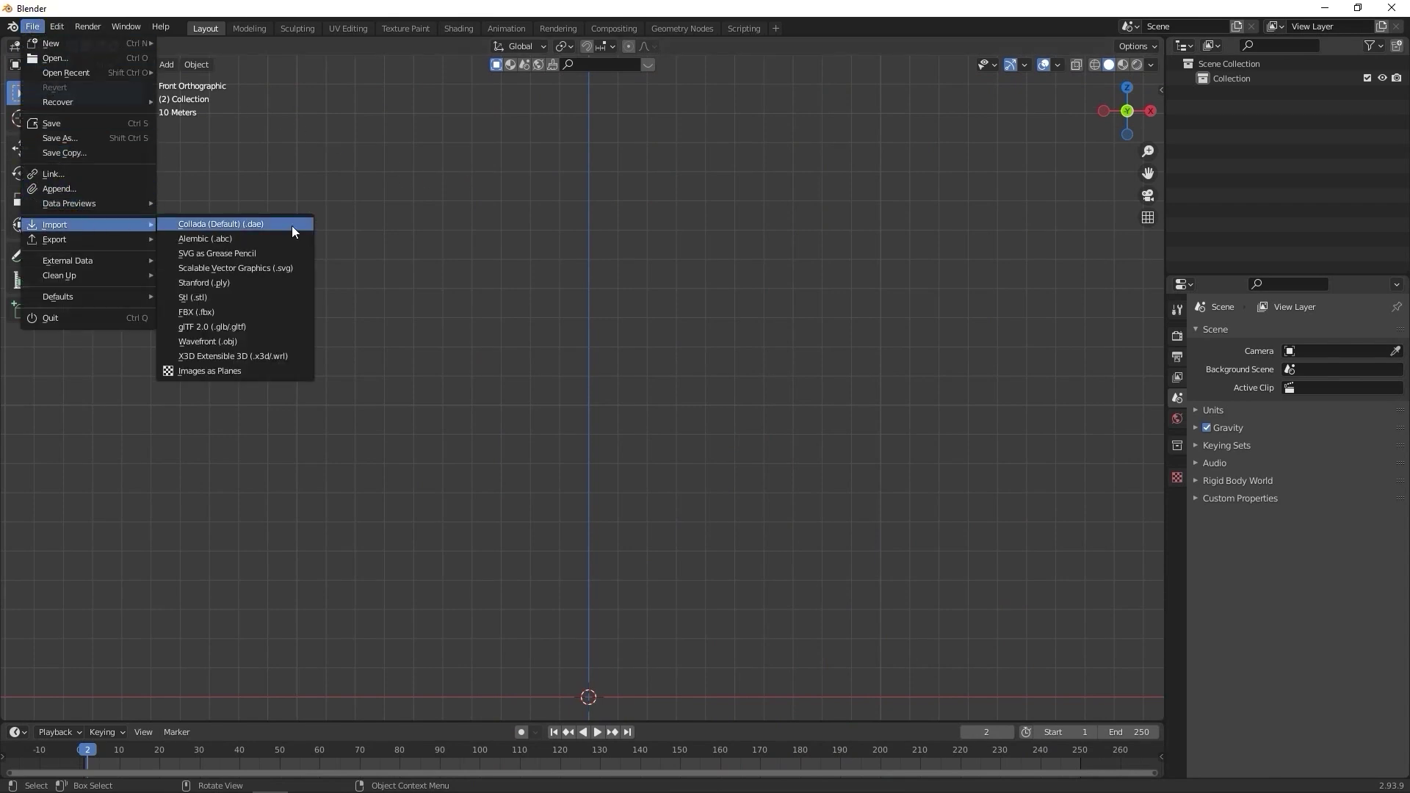
pyautogui.click(291, 342)
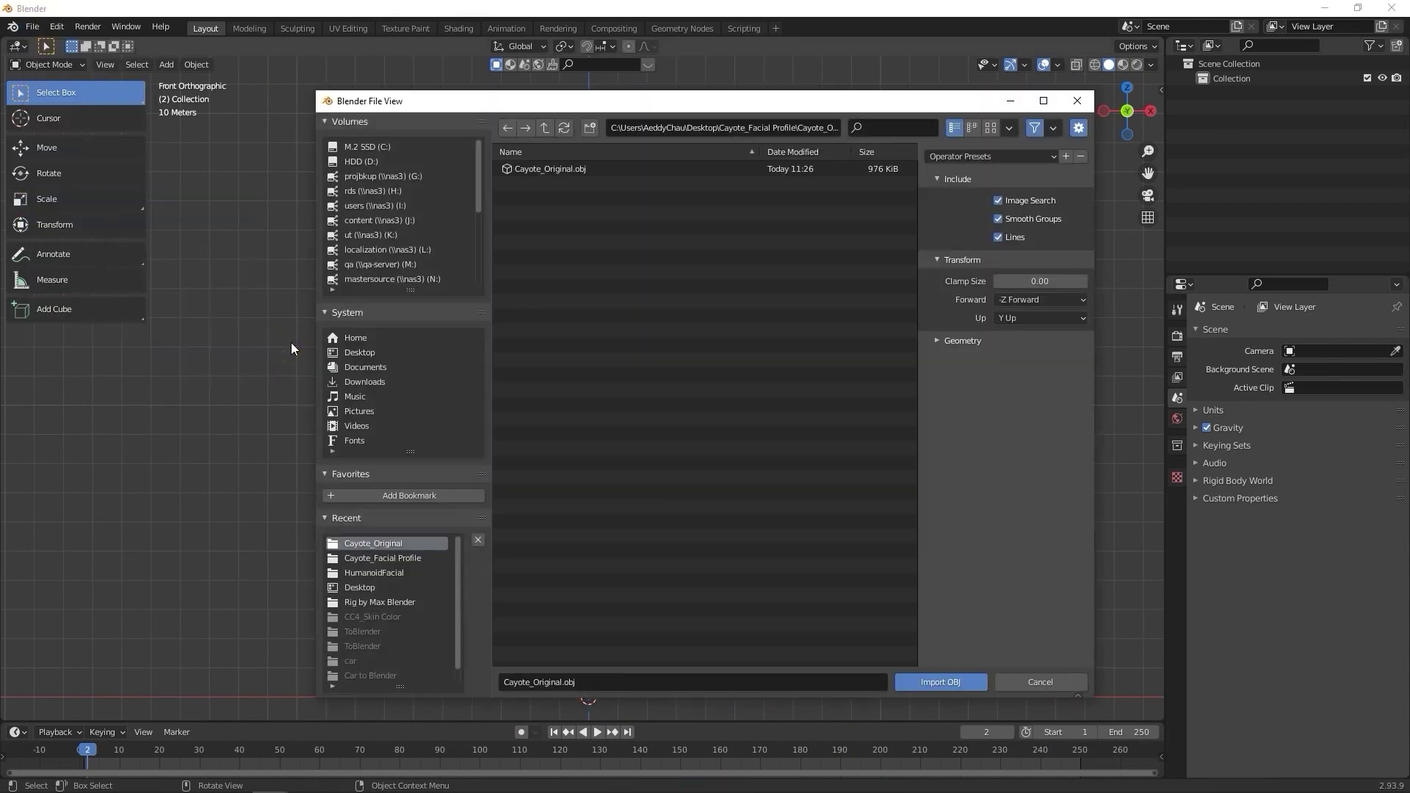
pyautogui.click(572, 170)
pyautogui.click(946, 342)
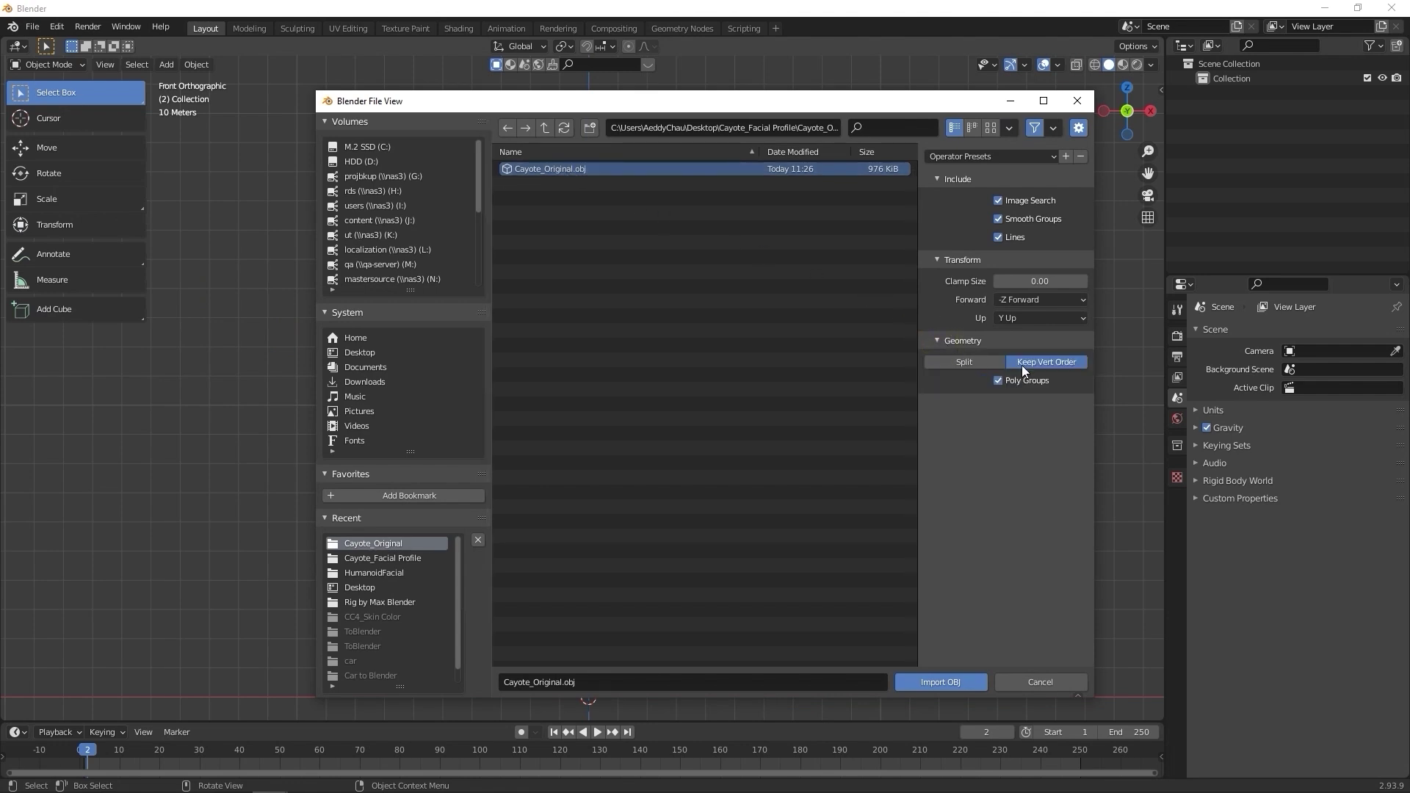
pyautogui.click(964, 680)
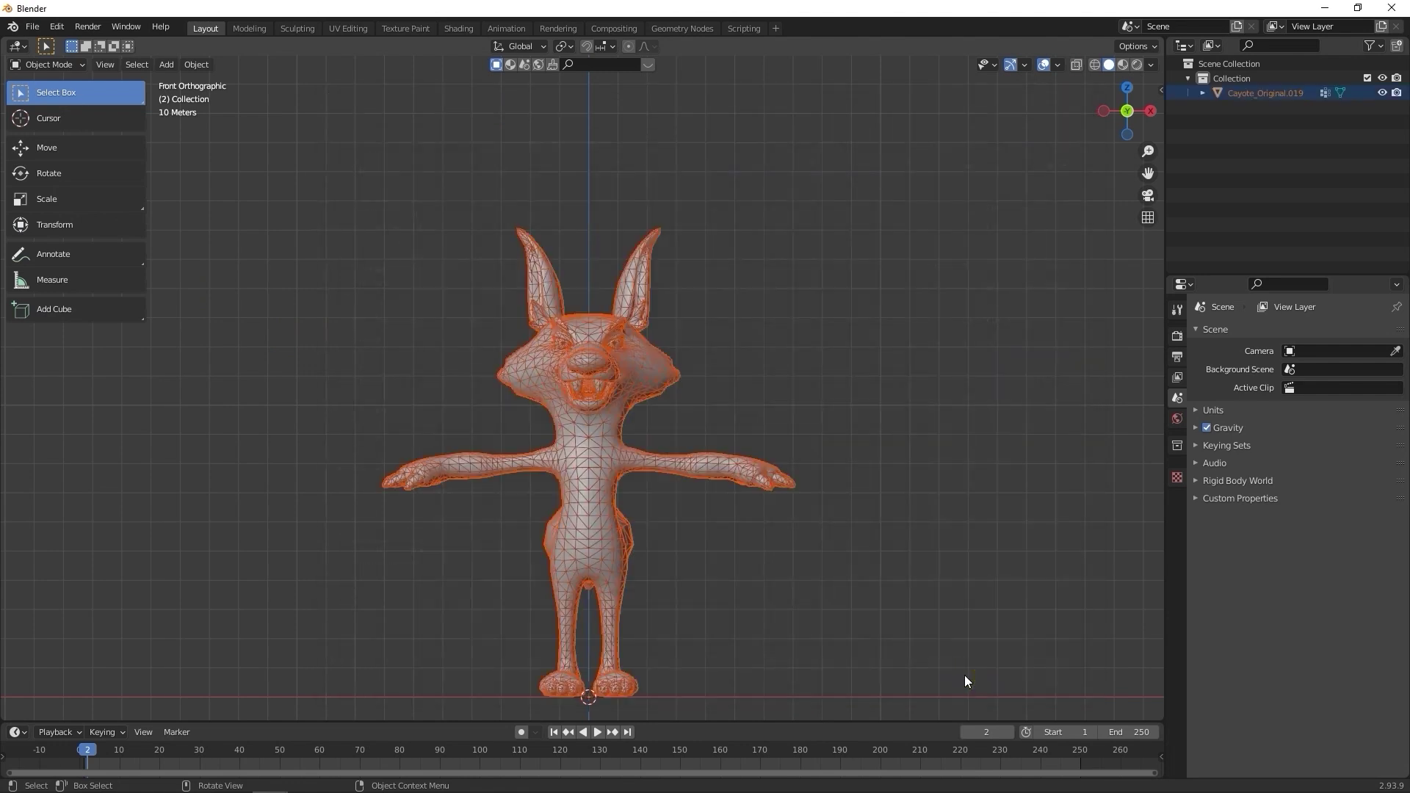
# Zoom in on the coyote's head, make it active, and switch to Edit Mode
pyautogui.moveTo(666, 340); pyautogui.dragTo(611, 360, button='middle')
pyautogui.scroll(4, 611, 360)
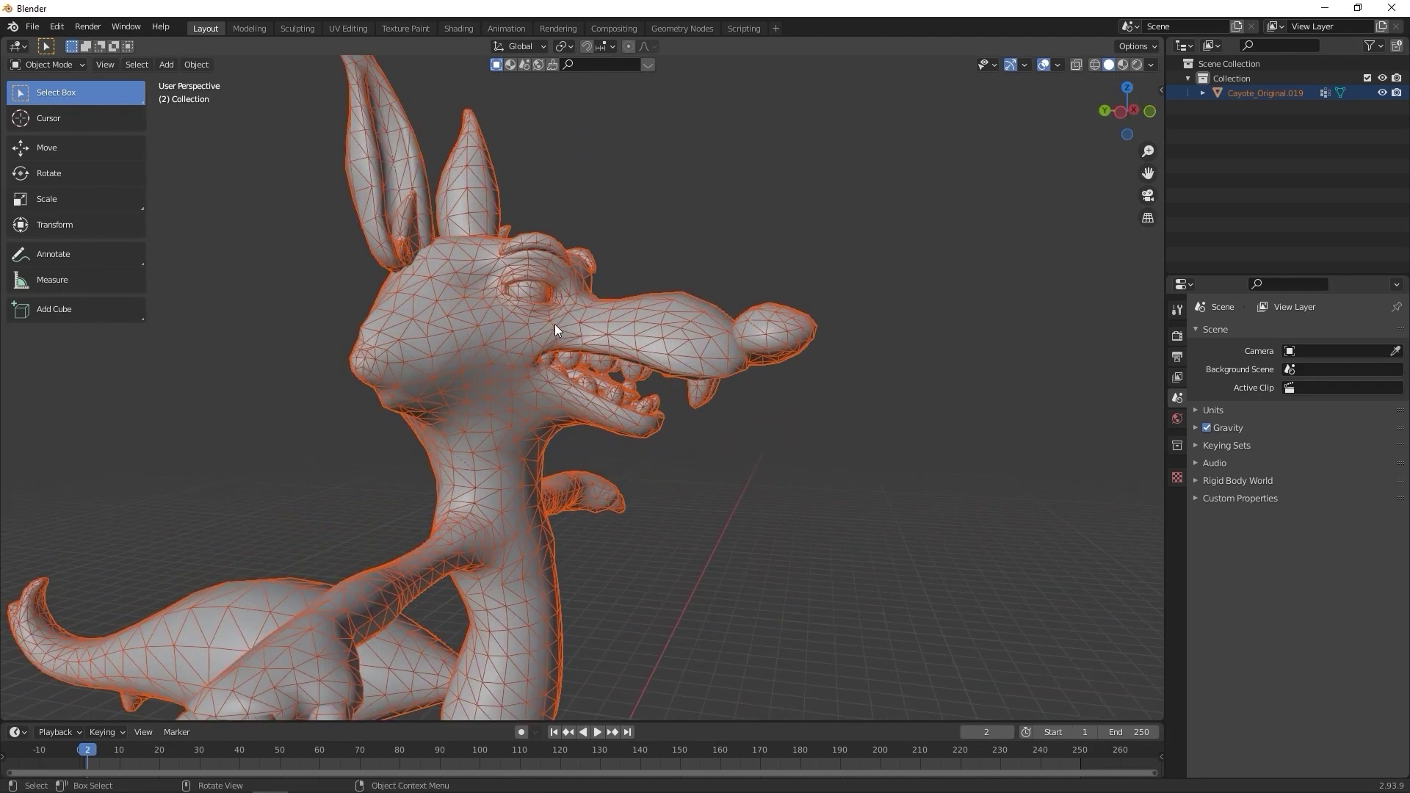
pyautogui.click(554, 324)
pyautogui.scroll(2, 552, 323)
pyautogui.moveTo(552, 323); pyautogui.dragTo(509, 329, button='middle')
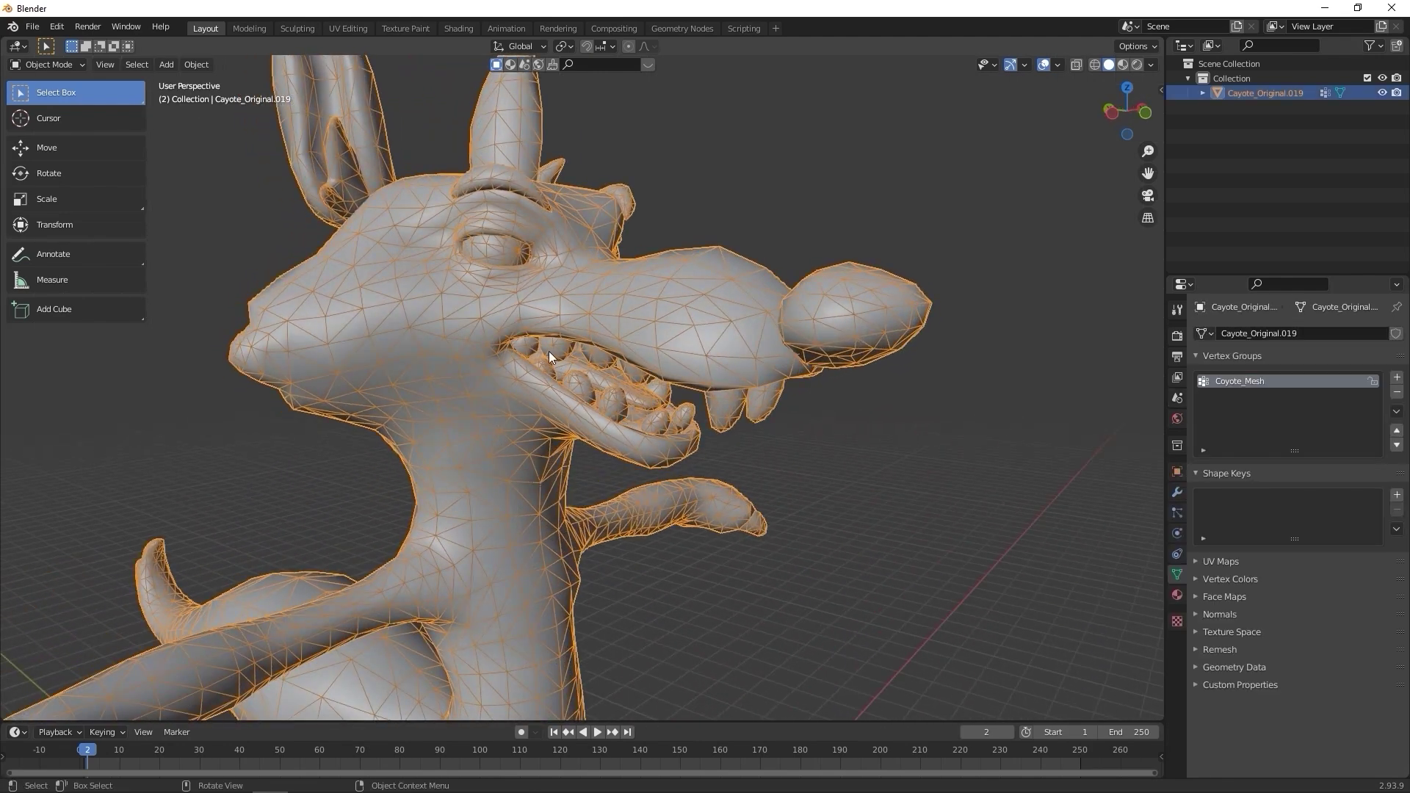
pyautogui.click(65, 64)
pyautogui.click(55, 99)
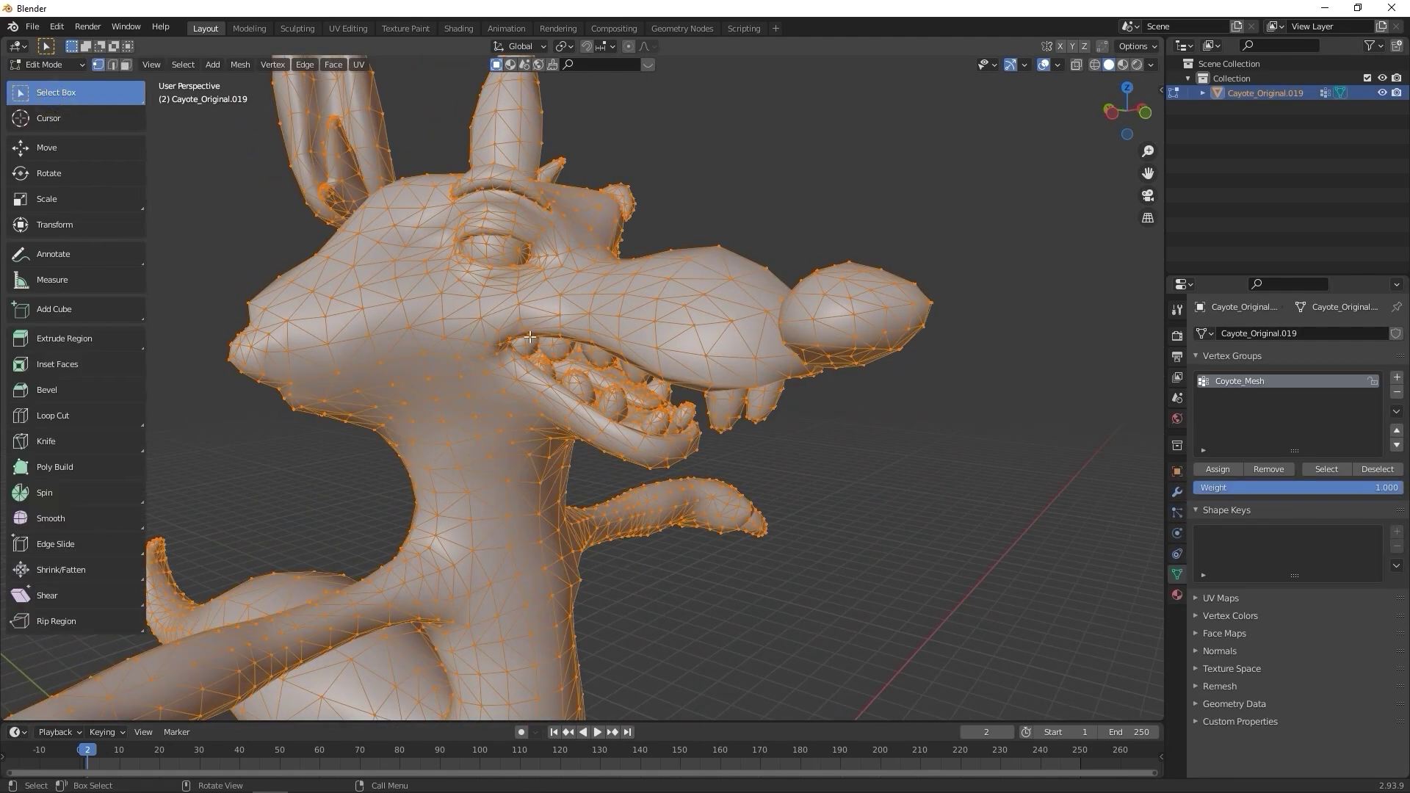
# Isolate the tongue by selecting it, inverting and hiding the rest, then enter Sculpt Mode
pyautogui.click(612, 380)
pyautogui.press('l')
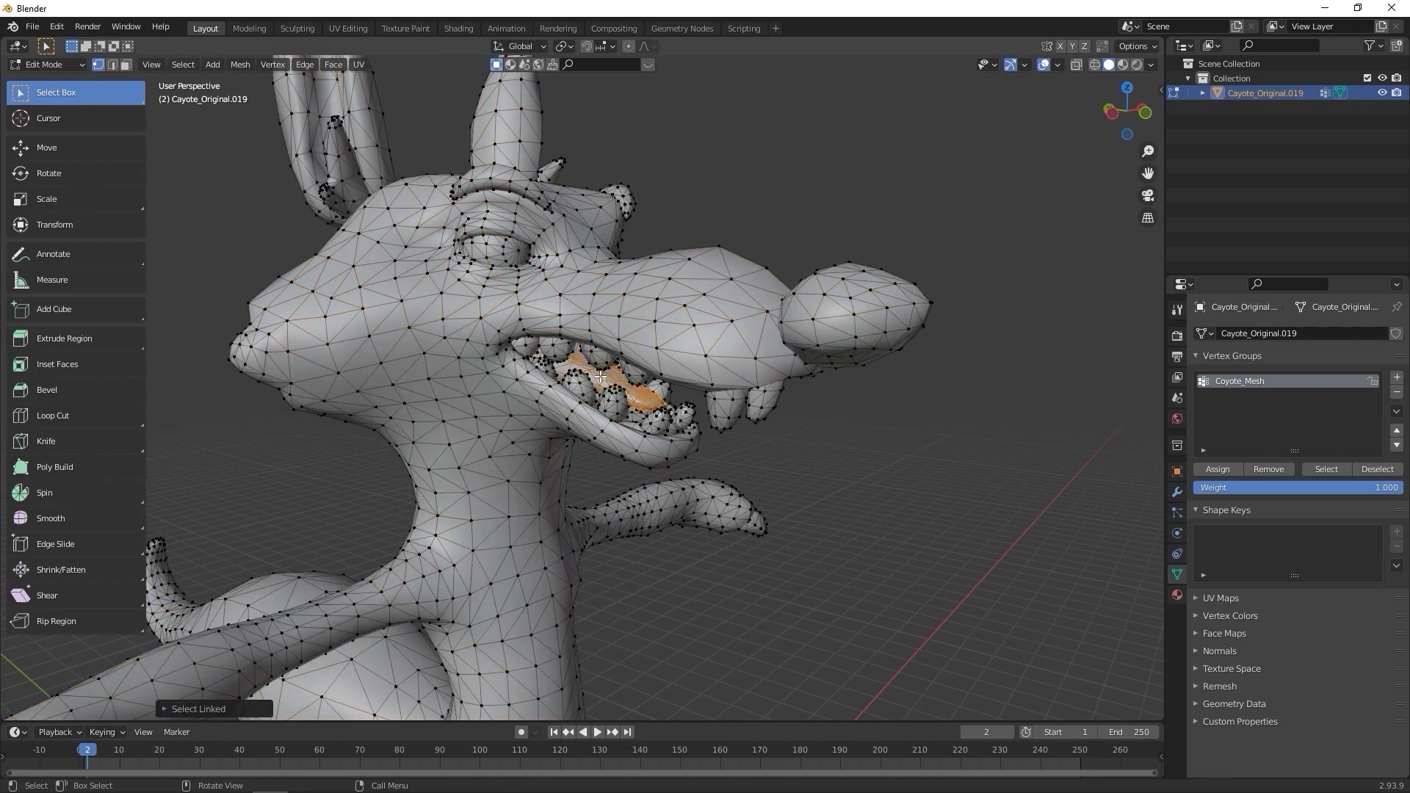
pyautogui.click(183, 65)
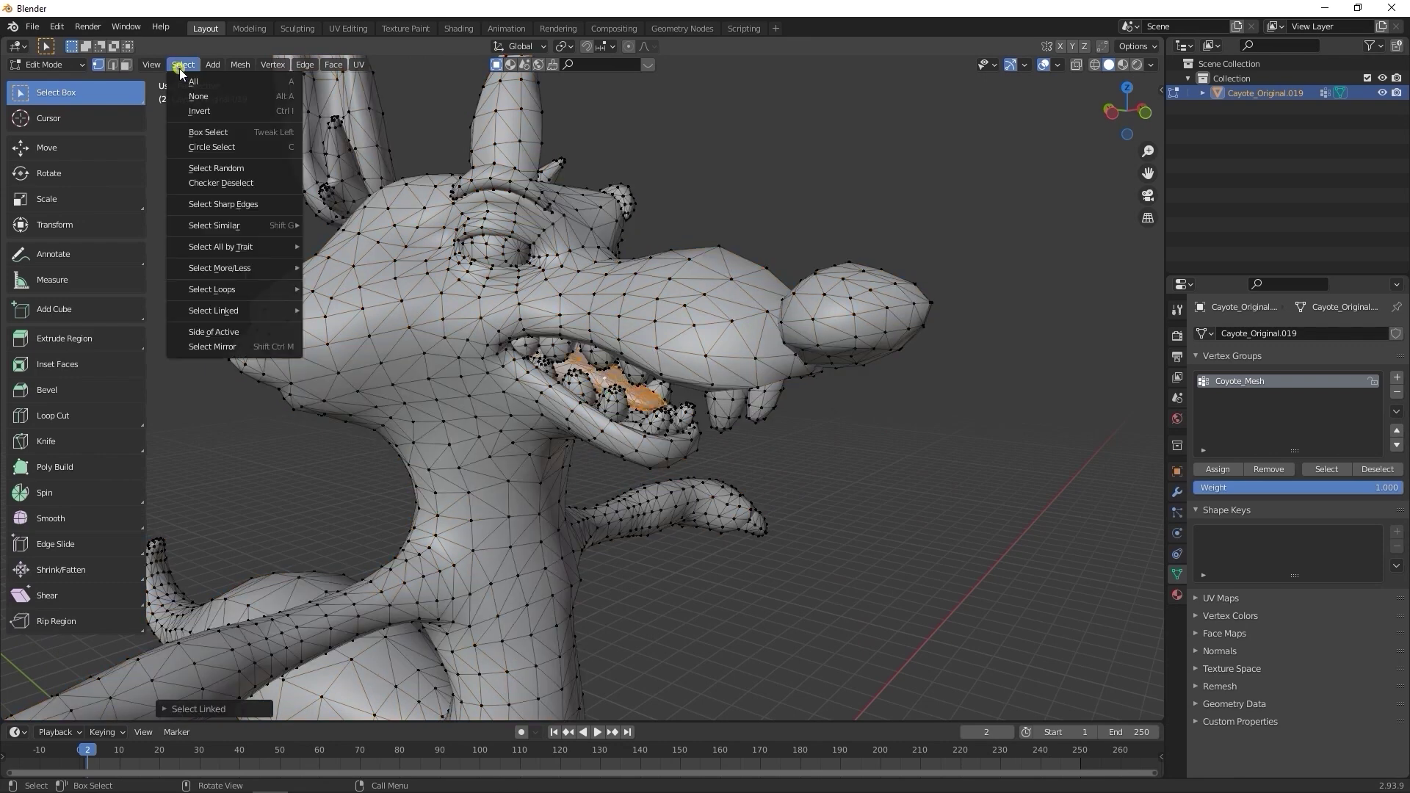
pyautogui.click(211, 114)
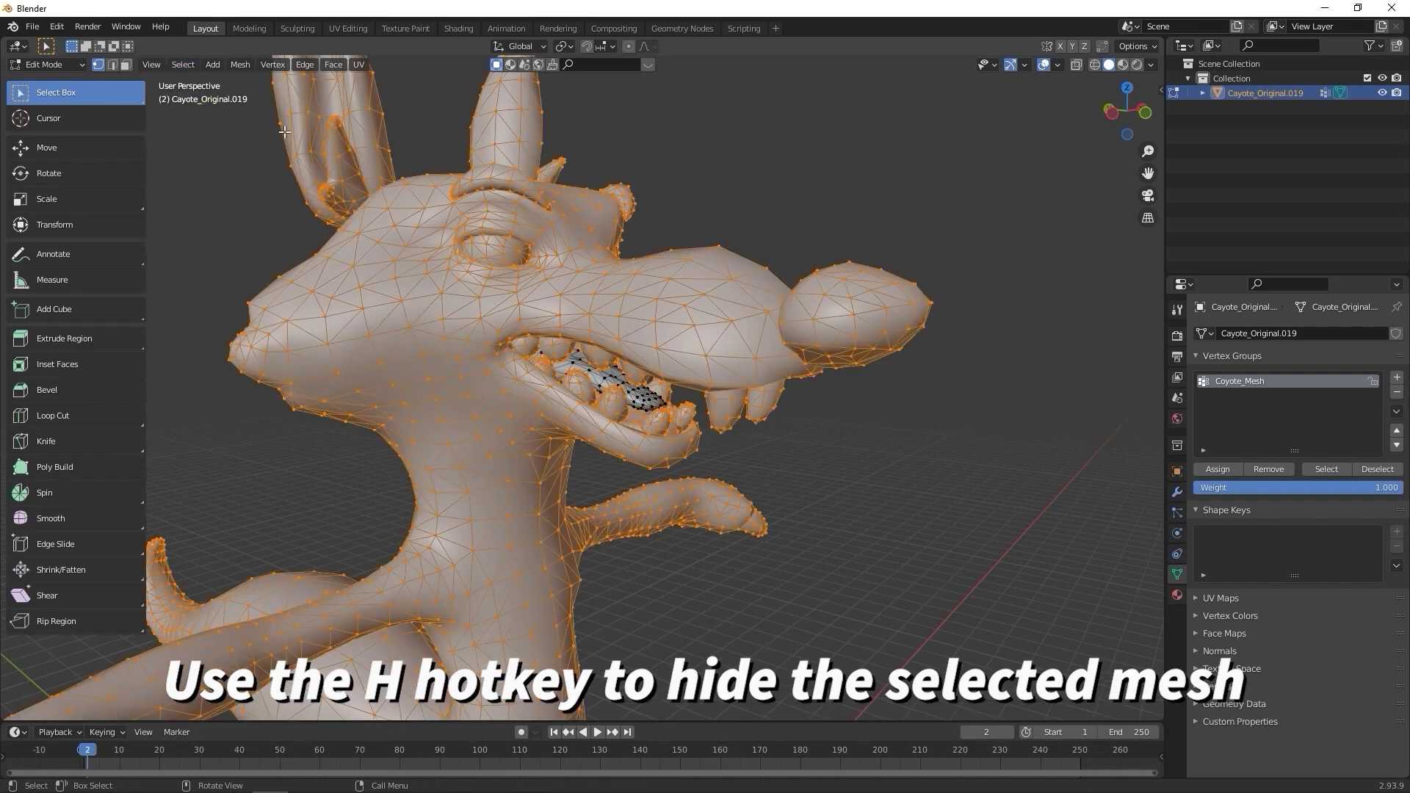
pyautogui.press('h')
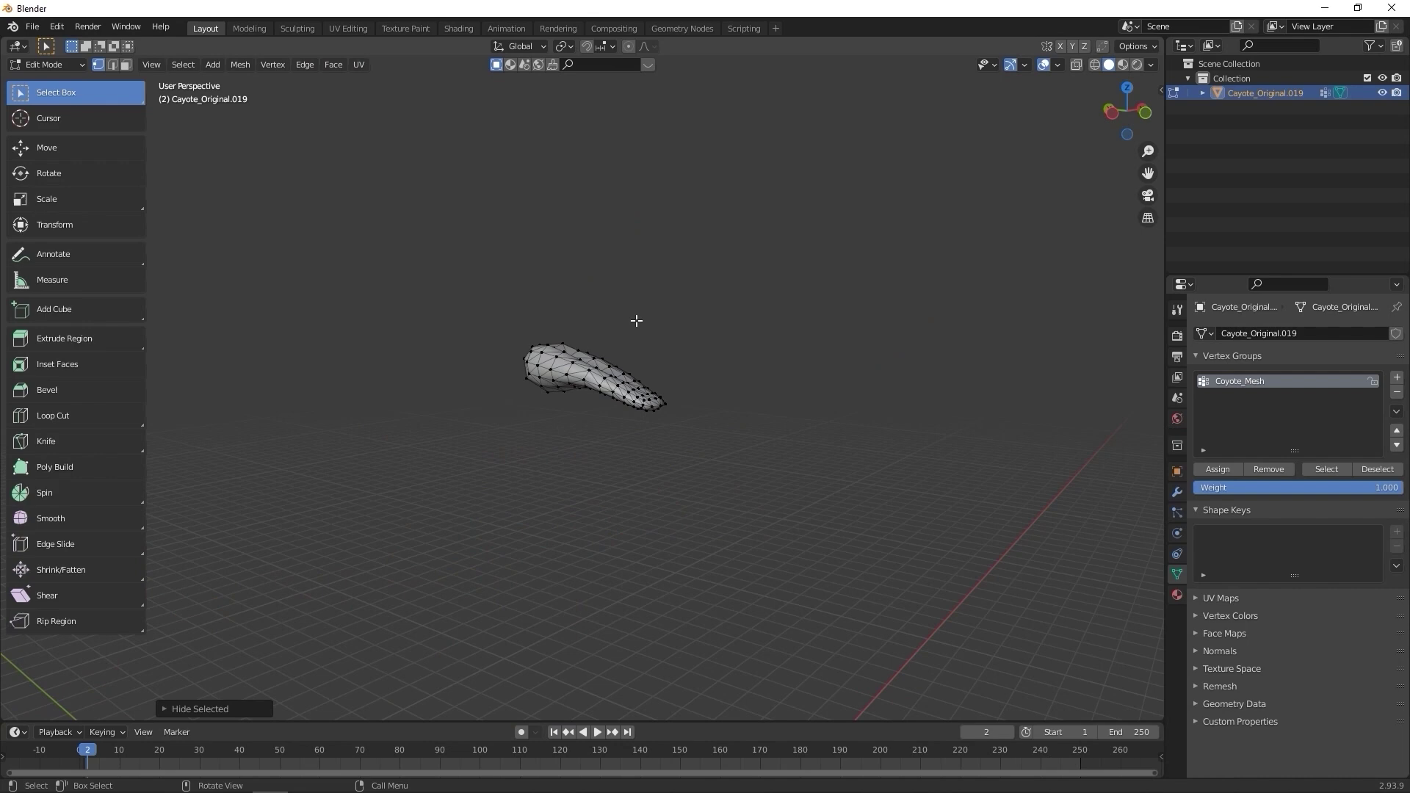
pyautogui.scroll(3, 636, 320)
pyautogui.moveTo(639, 318); pyautogui.dragTo(683, 308, button='middle')
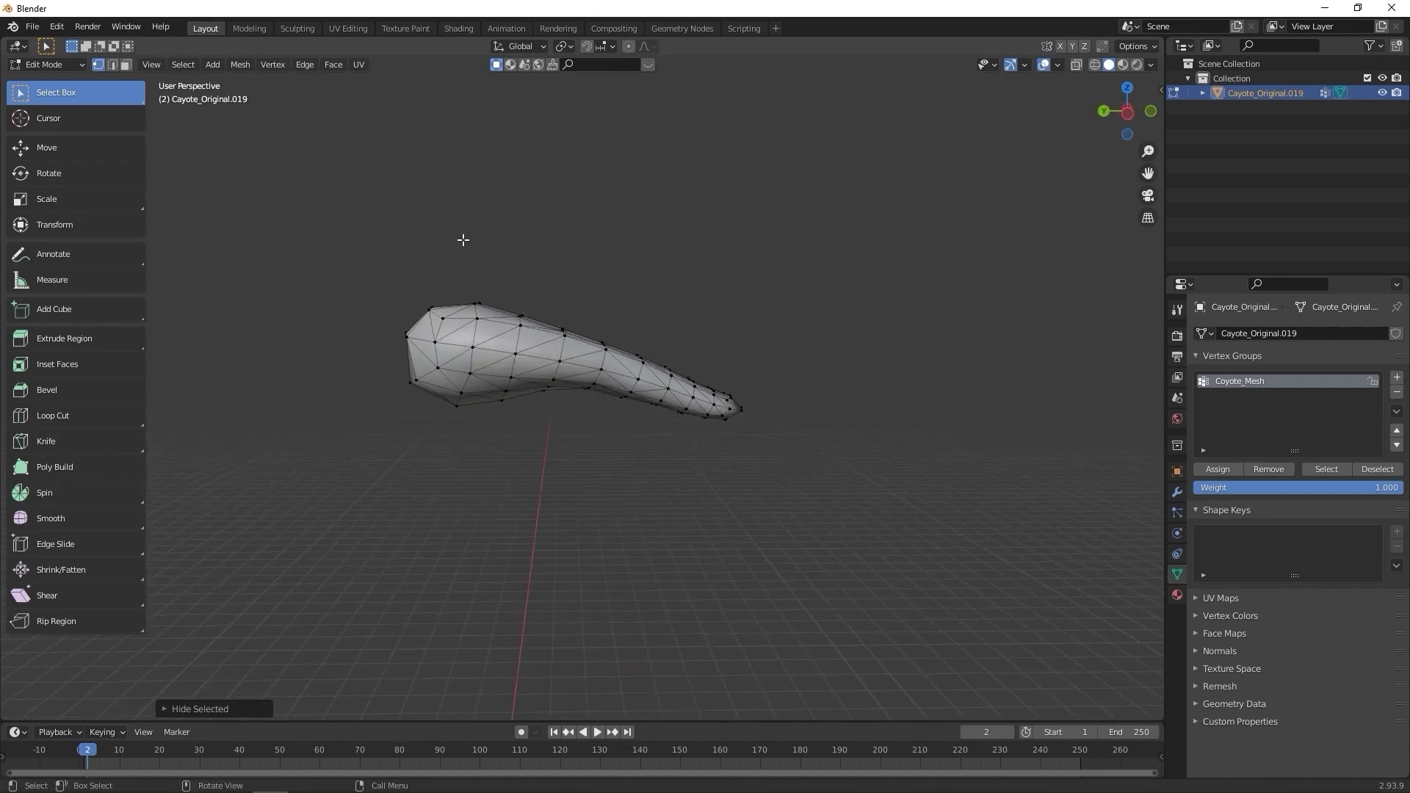
pyautogui.click(69, 71)
pyautogui.click(74, 115)
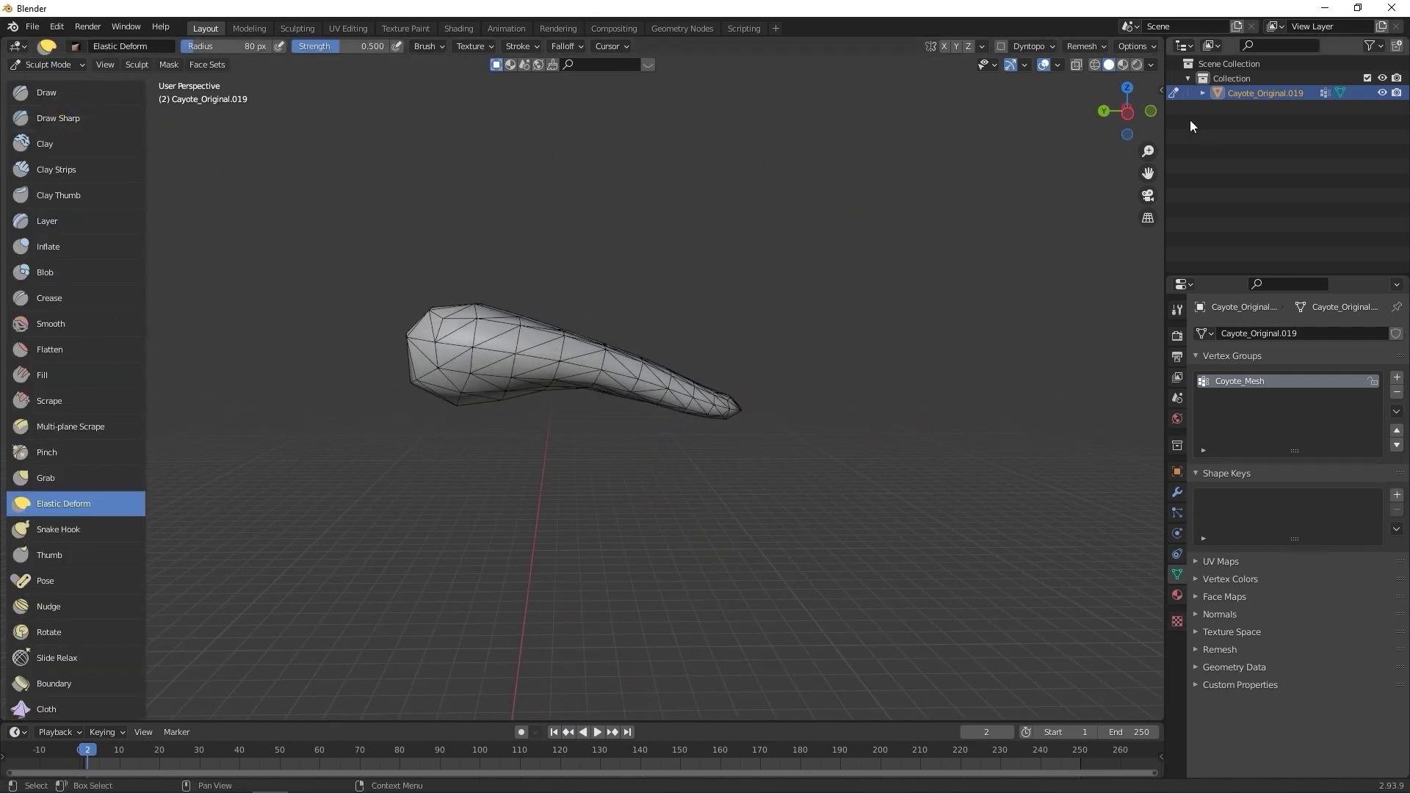
# Switch to a side orthographic view and set the sculpt brush radius to 190 px
pyautogui.click(1127, 112)
pyautogui.scroll(2, 825, 204)
pyautogui.press('f')
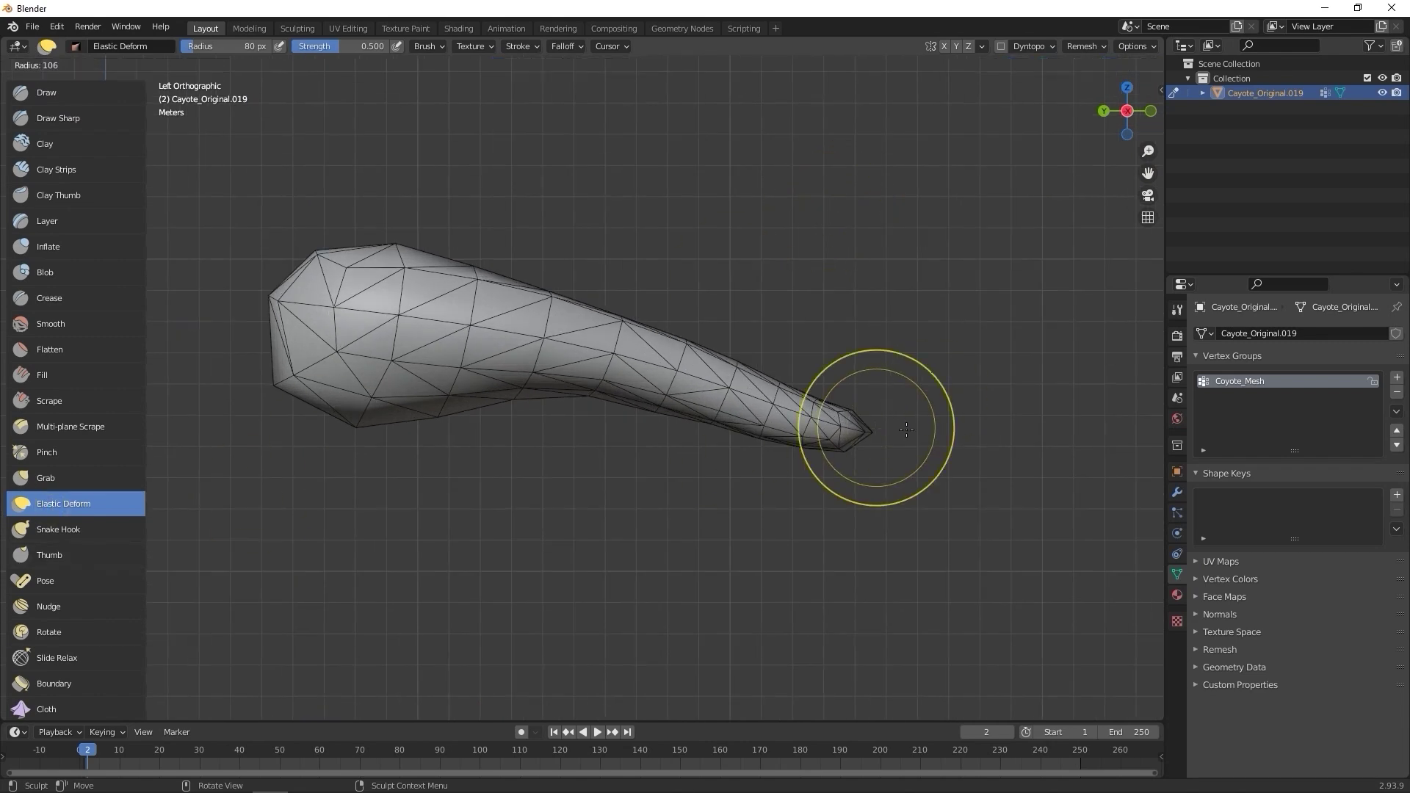
pyautogui.click(836, 295)
pyautogui.moveTo(843, 431)
pyautogui.mouseDown(button='middle')
pyautogui.moveTo(670, 277)
pyautogui.moveTo(806, 316)
pyautogui.moveTo(822, 296)
pyautogui.moveTo(624, 362)
pyautogui.mouseUp(button='middle')
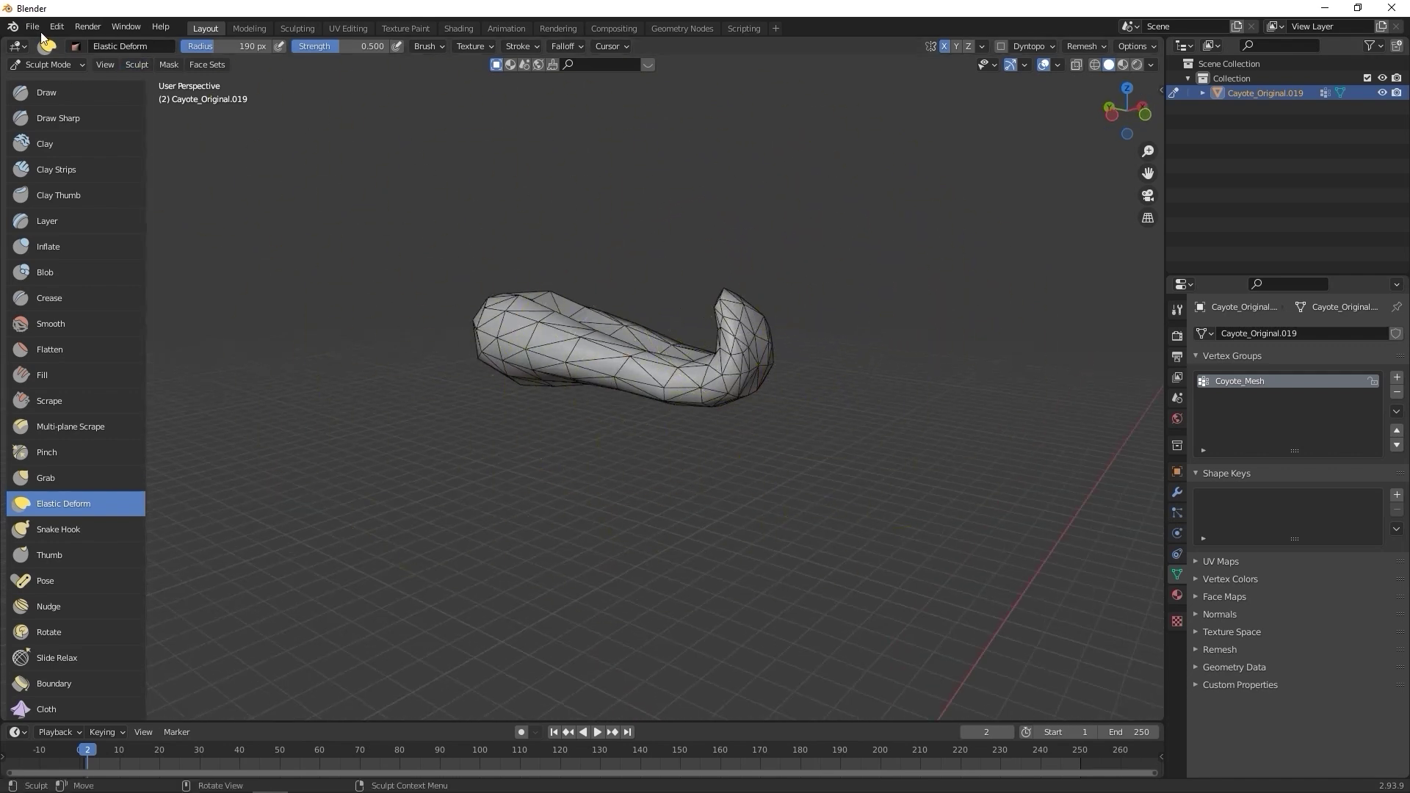
# Export the curled tongue as V_Tongue_Curl_D.obj
pyautogui.click(33, 27)
pyautogui.moveTo(116, 236)
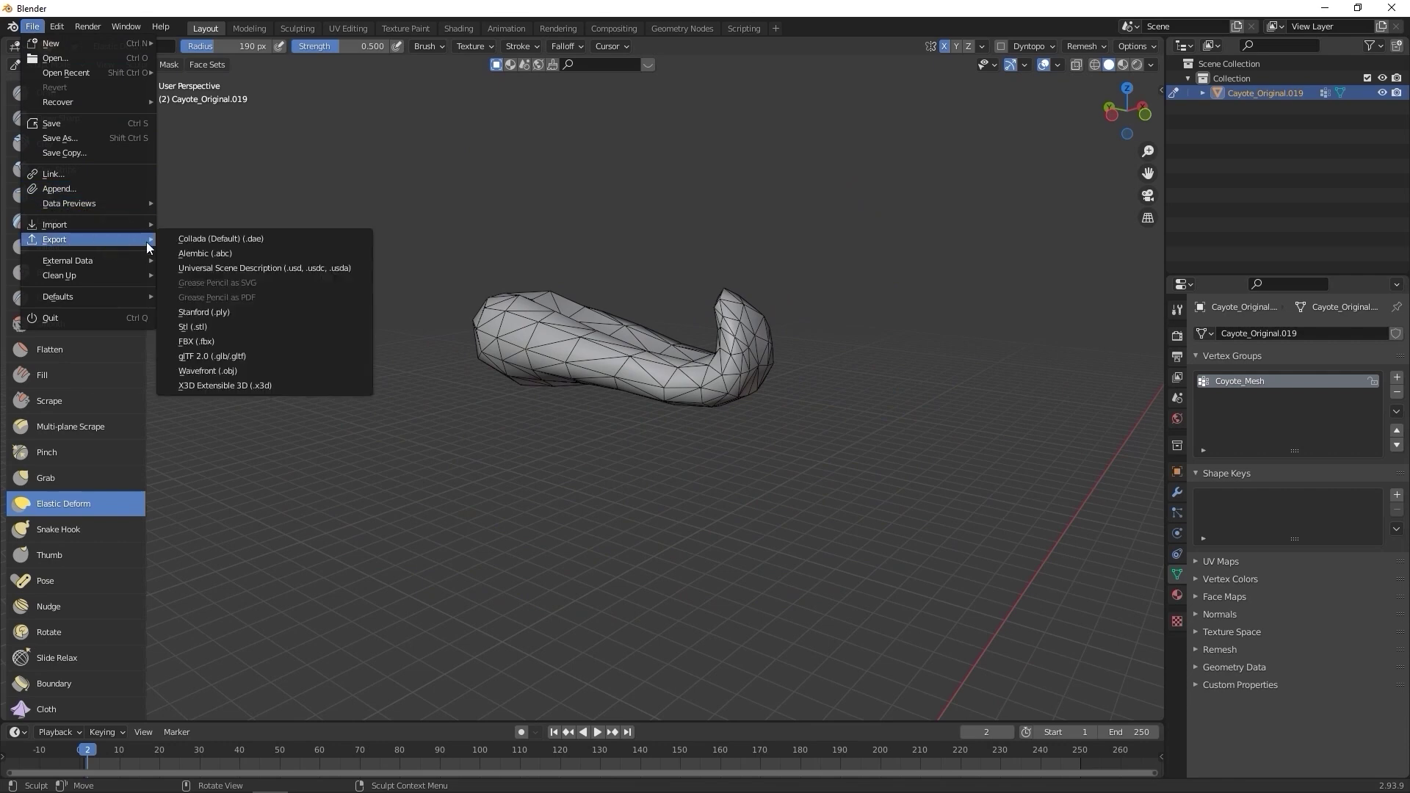
pyautogui.click(328, 372)
pyautogui.click(600, 684)
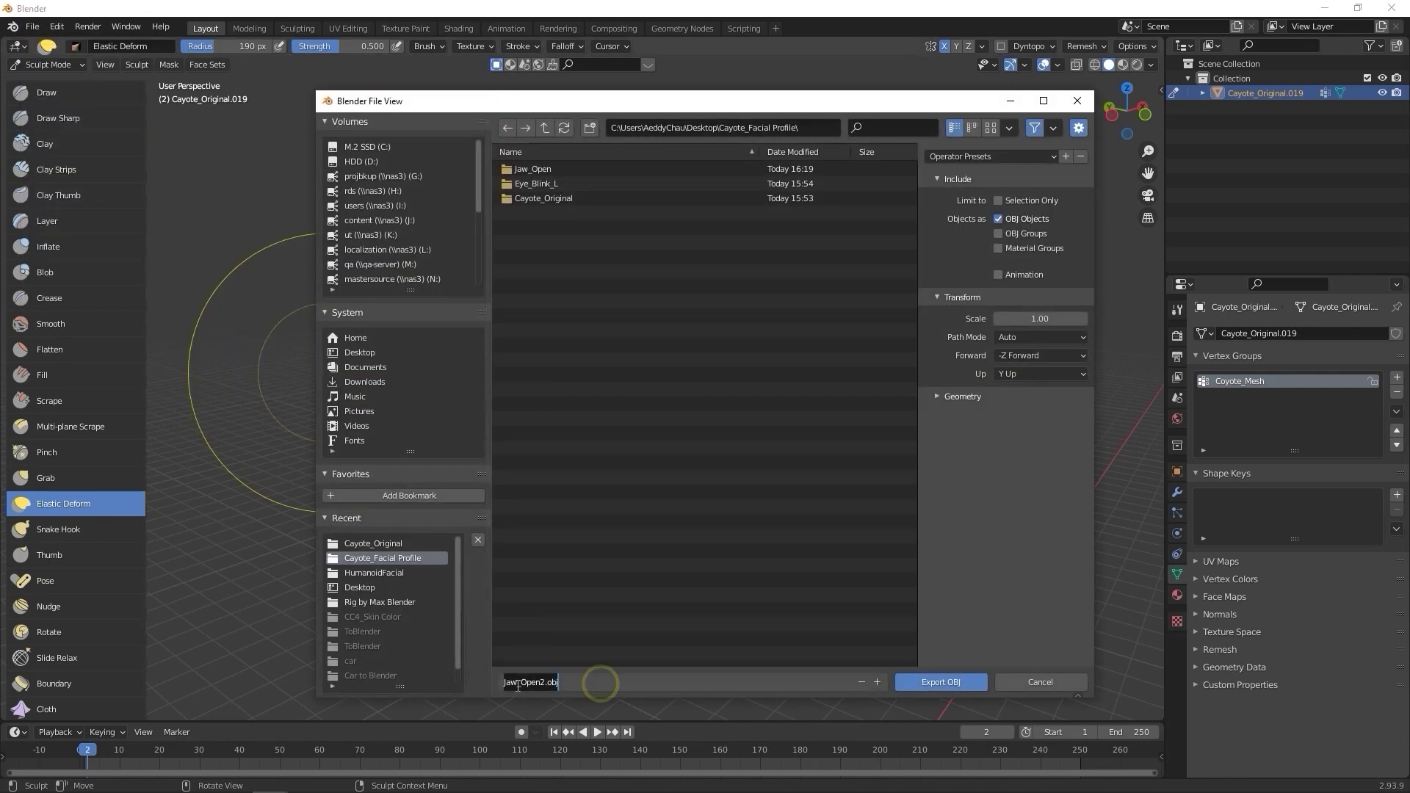
pyautogui.write('V_Tongue_Curl_D')
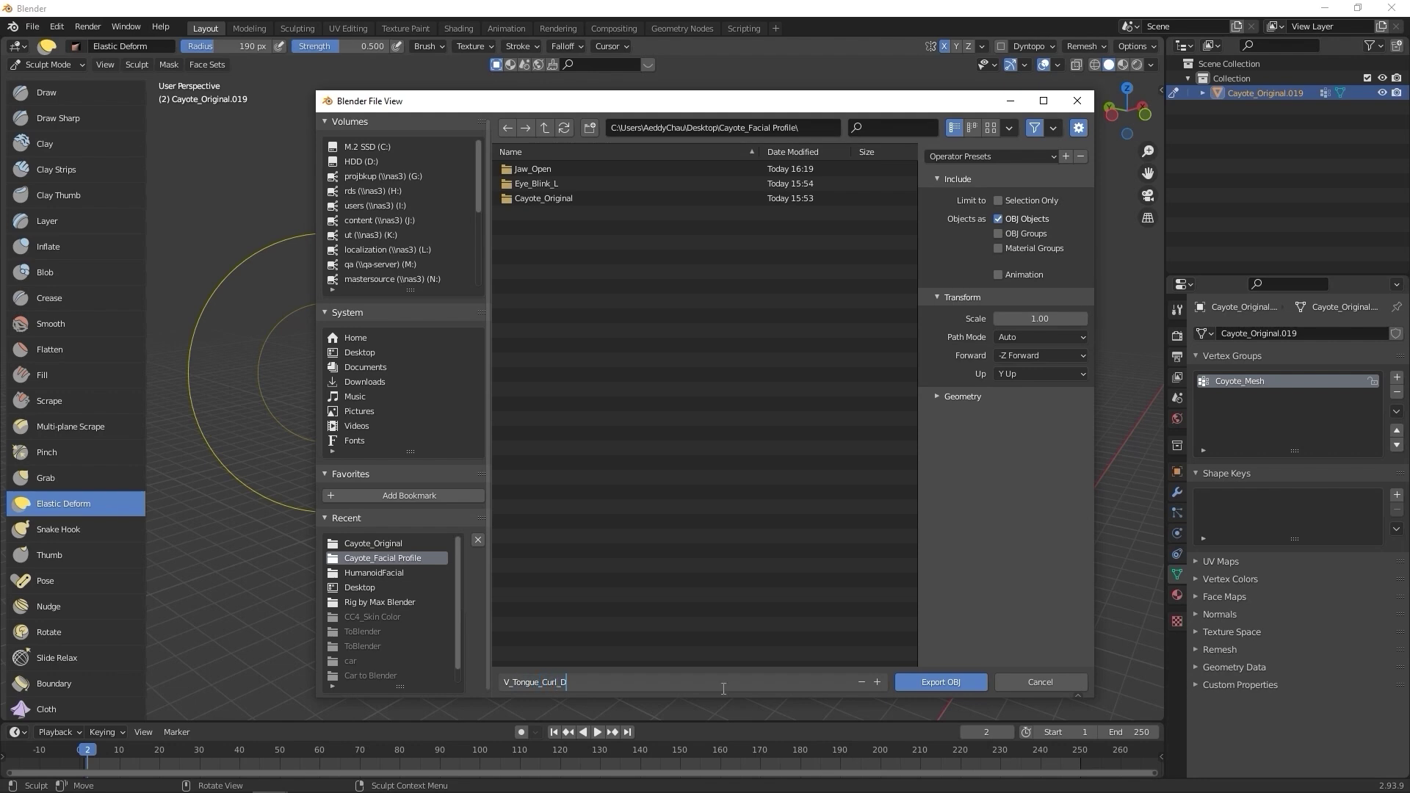
pyautogui.press('Return')
pyautogui.click(932, 397)
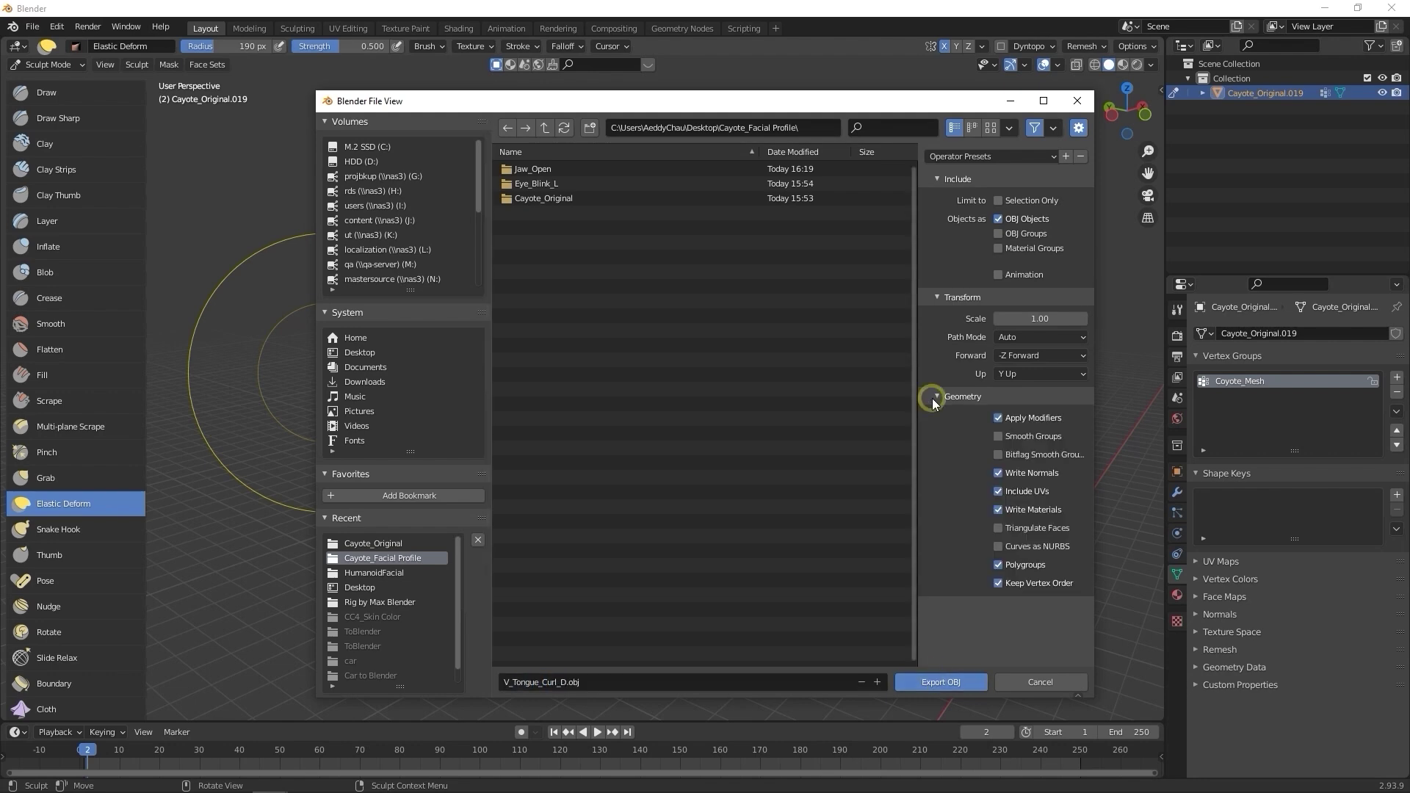
pyautogui.click(934, 685)
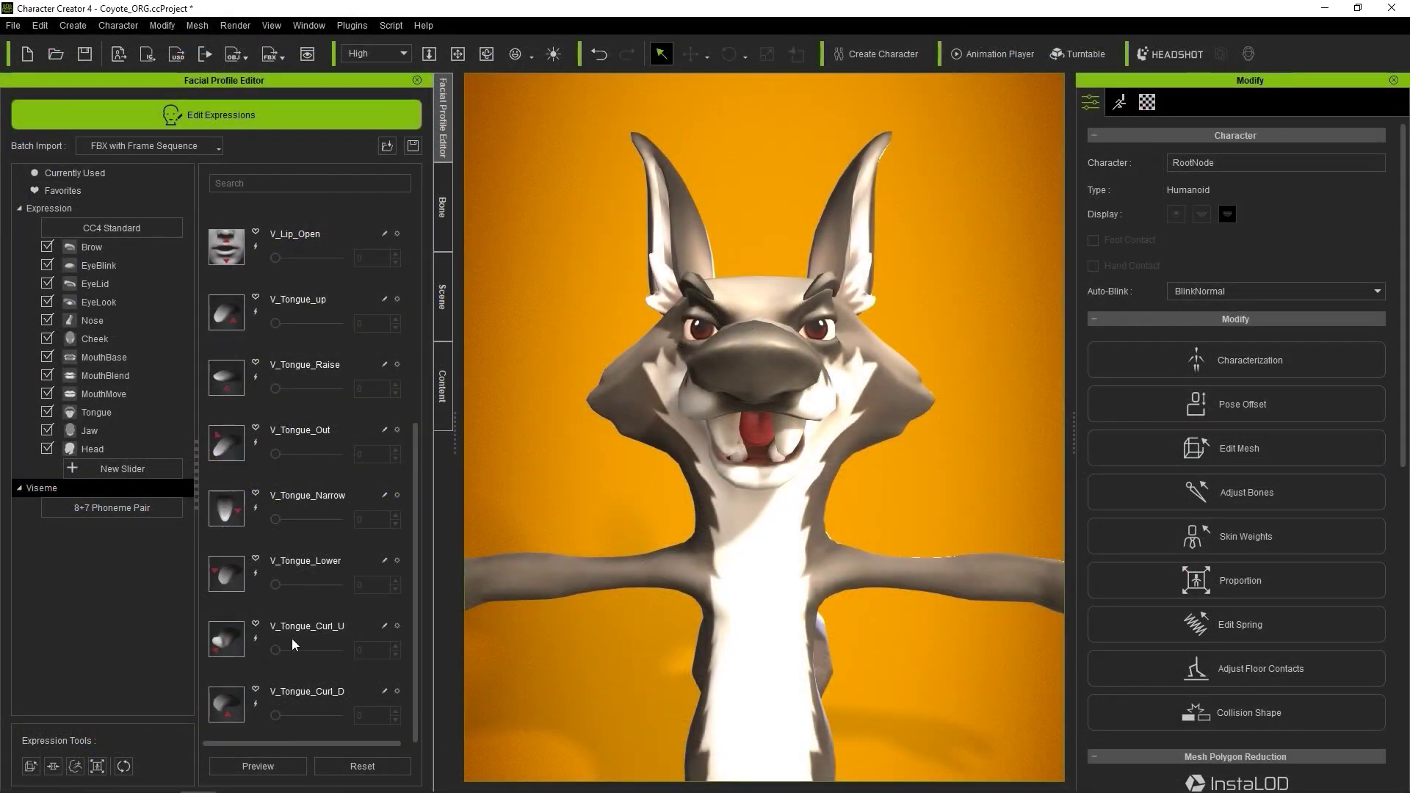
# Load V_Tongue_Curl_D.obj as the tongue-curl viseme's target morph
pyautogui.click(384, 625)
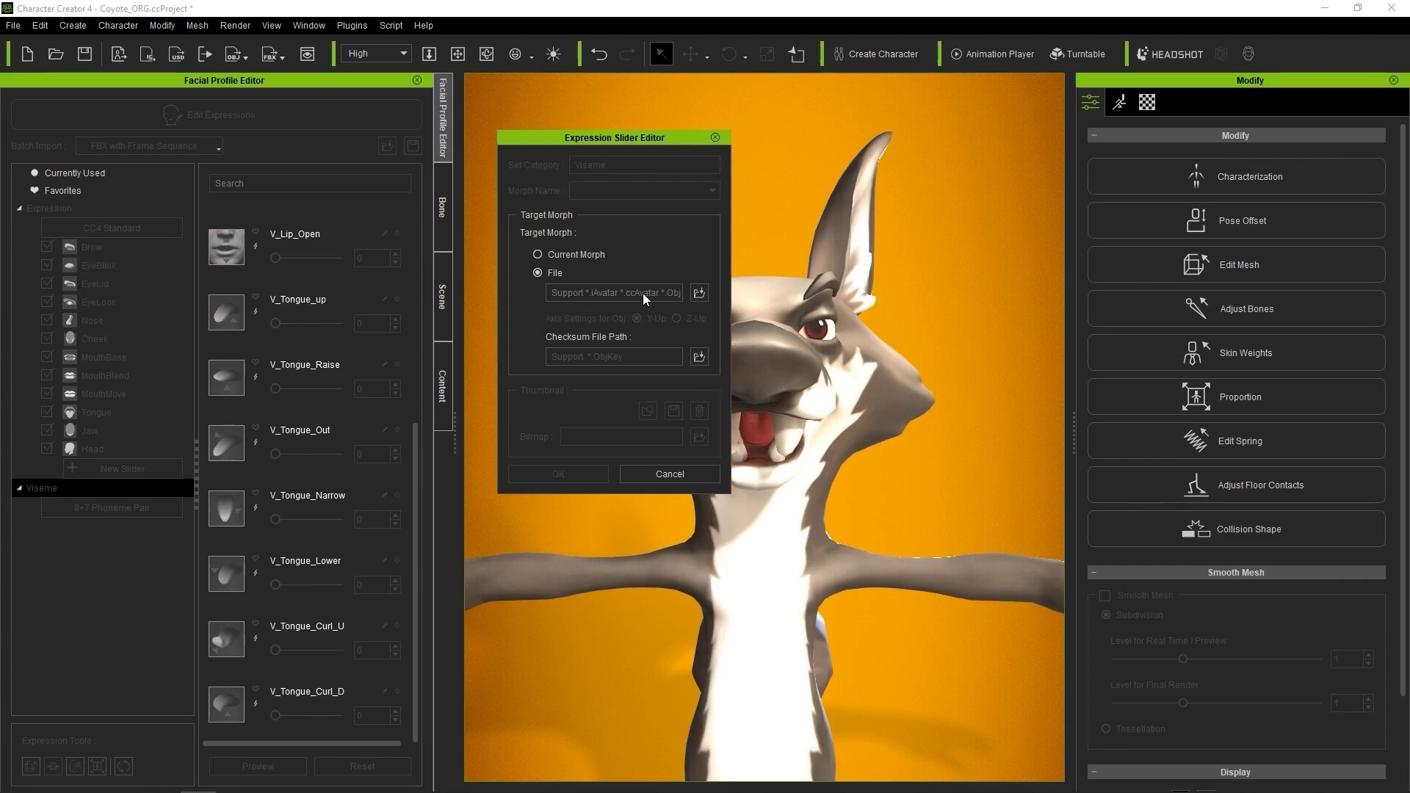
pyautogui.click(699, 292)
pyautogui.click(1036, 294)
pyautogui.click(1038, 487)
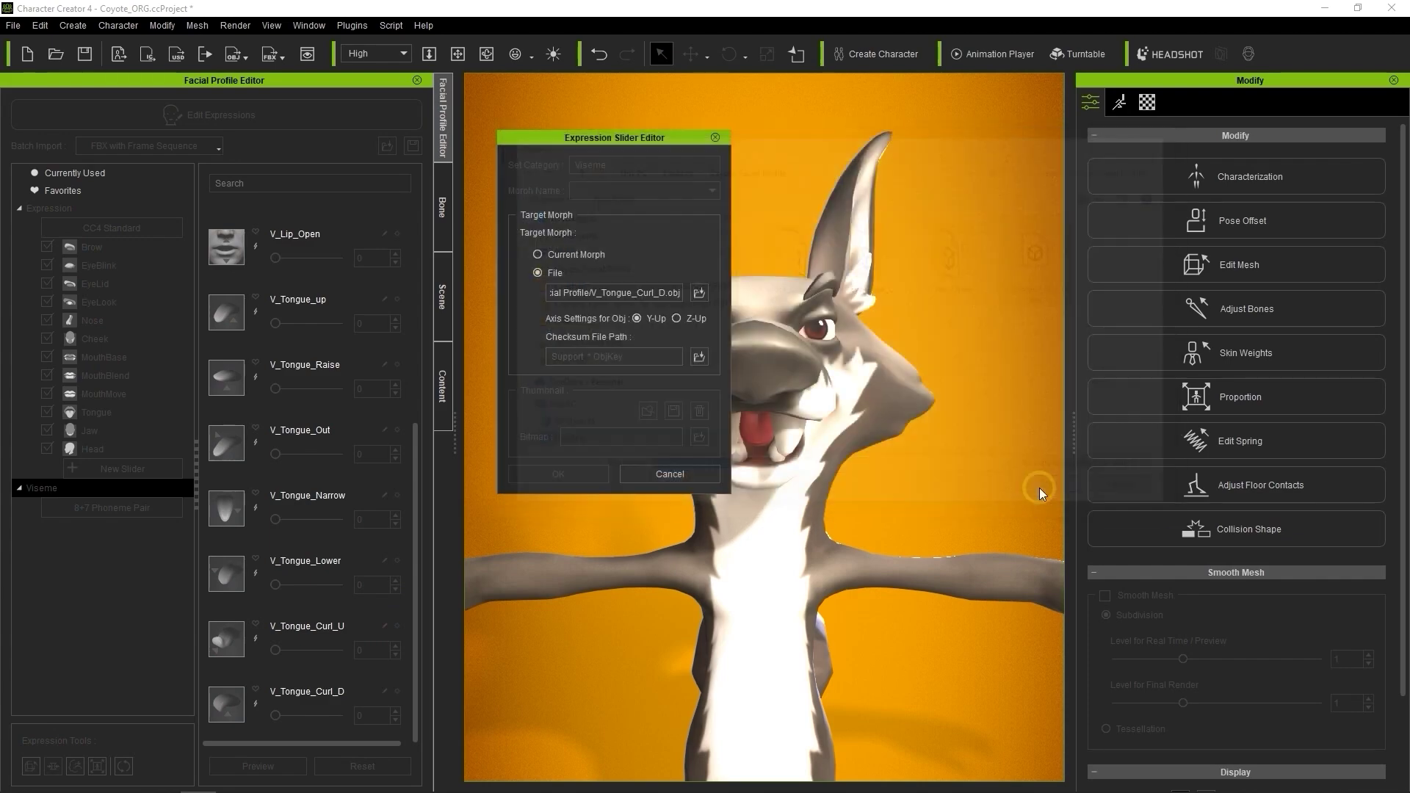
# Assign the Cayote_Original.ObjKey checksum, apply, test V_Tongue_Curl_U, and exit Edit Expressions
pyautogui.click(699, 358)
pyautogui.doubleClick(784, 287)
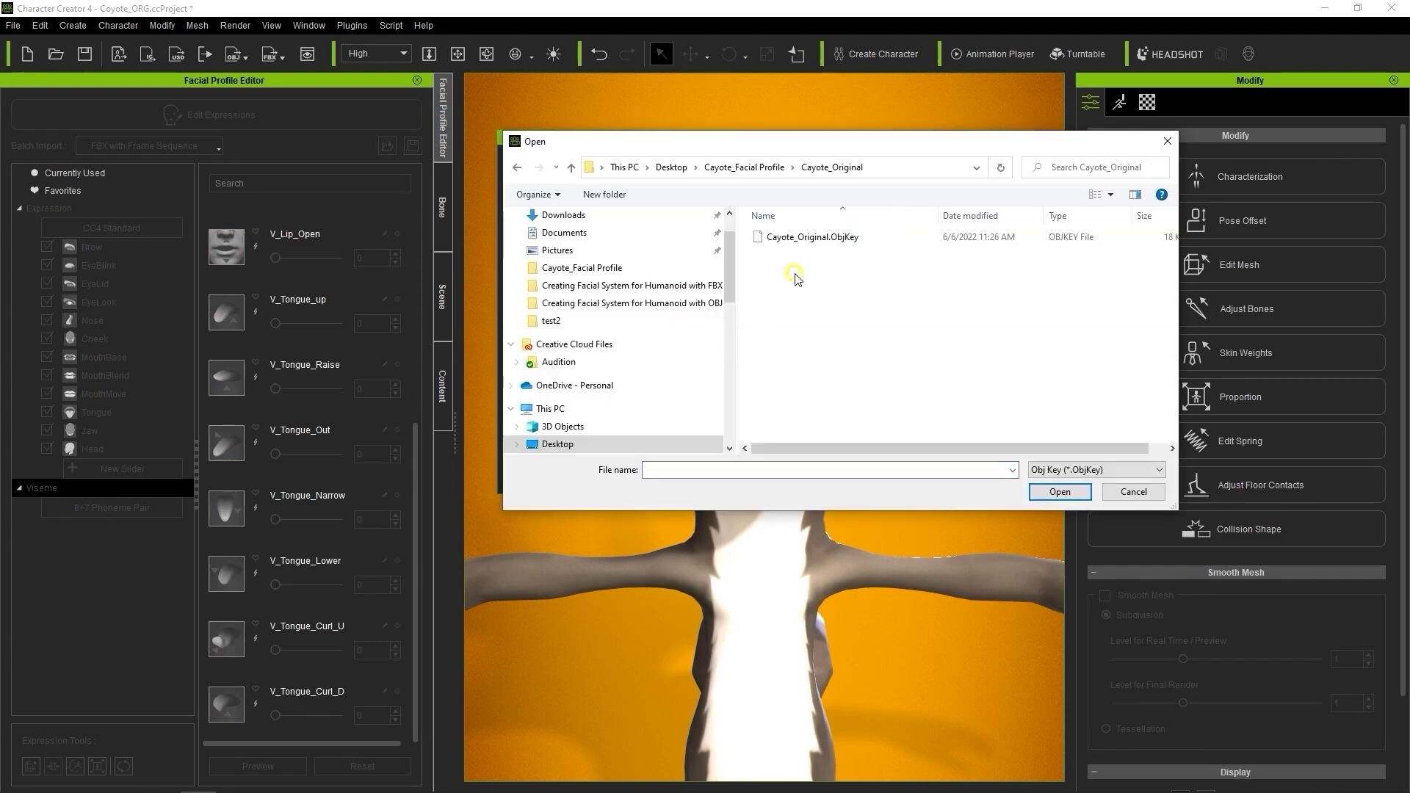
pyautogui.click(783, 241)
pyautogui.click(1054, 491)
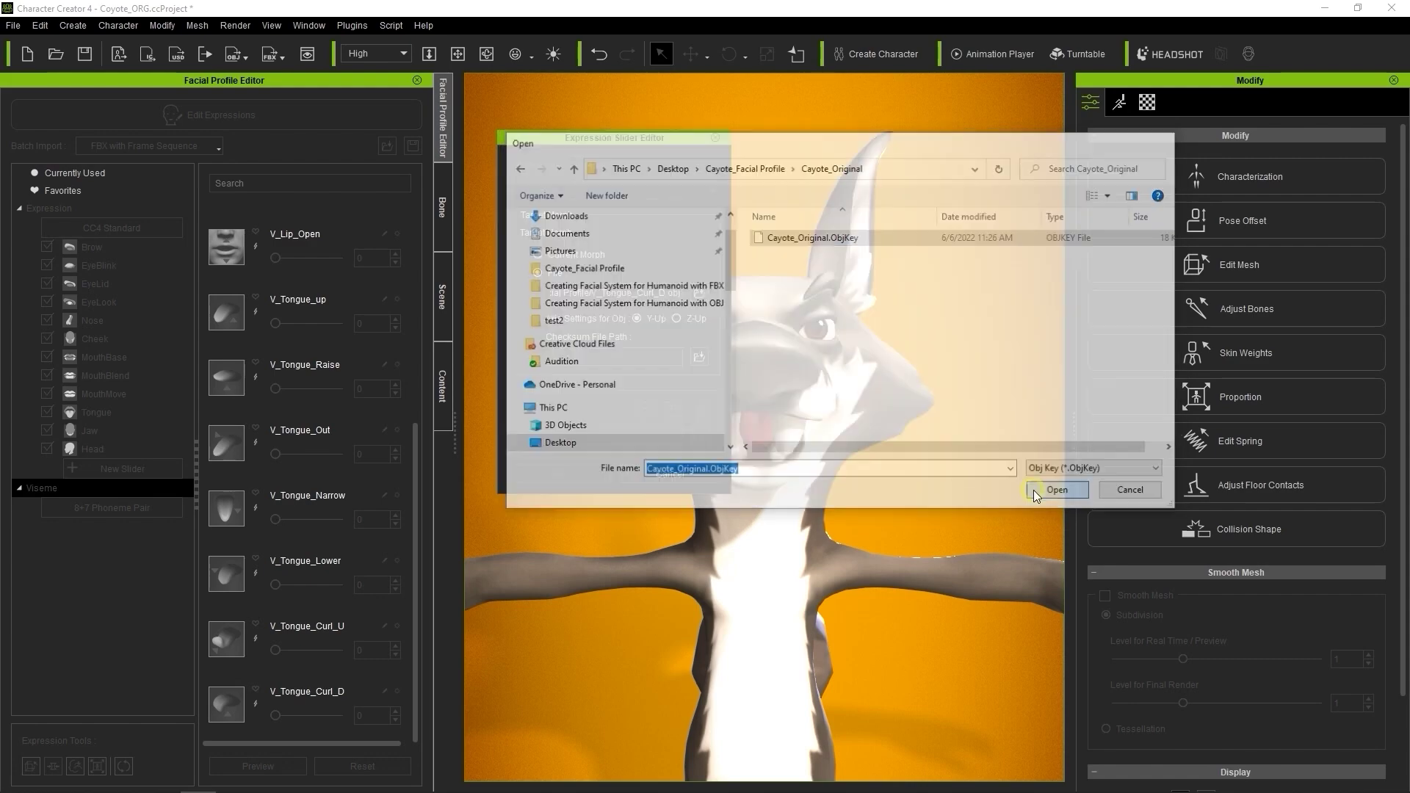
pyautogui.click(580, 473)
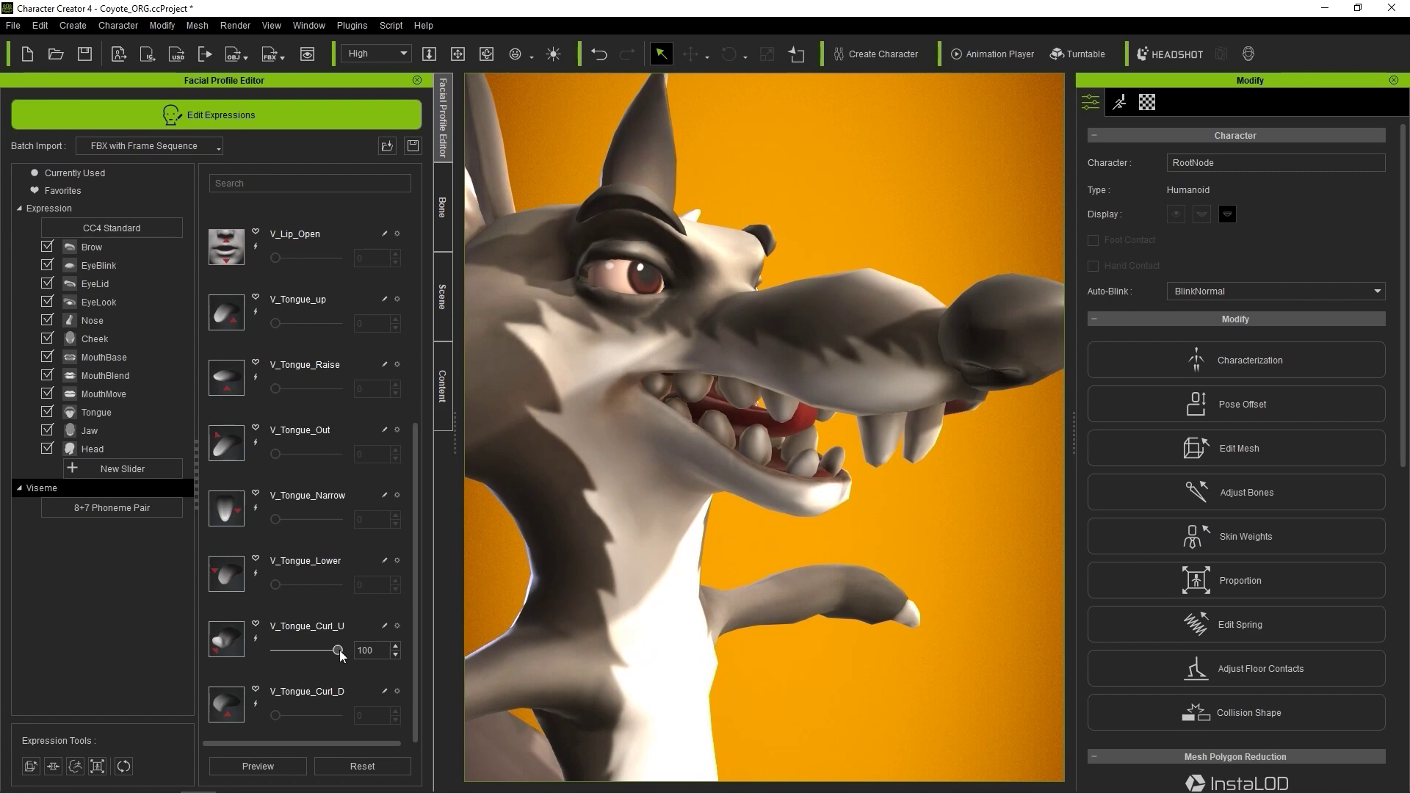
pyautogui.moveTo(337, 650); pyautogui.dragTo(278, 650)
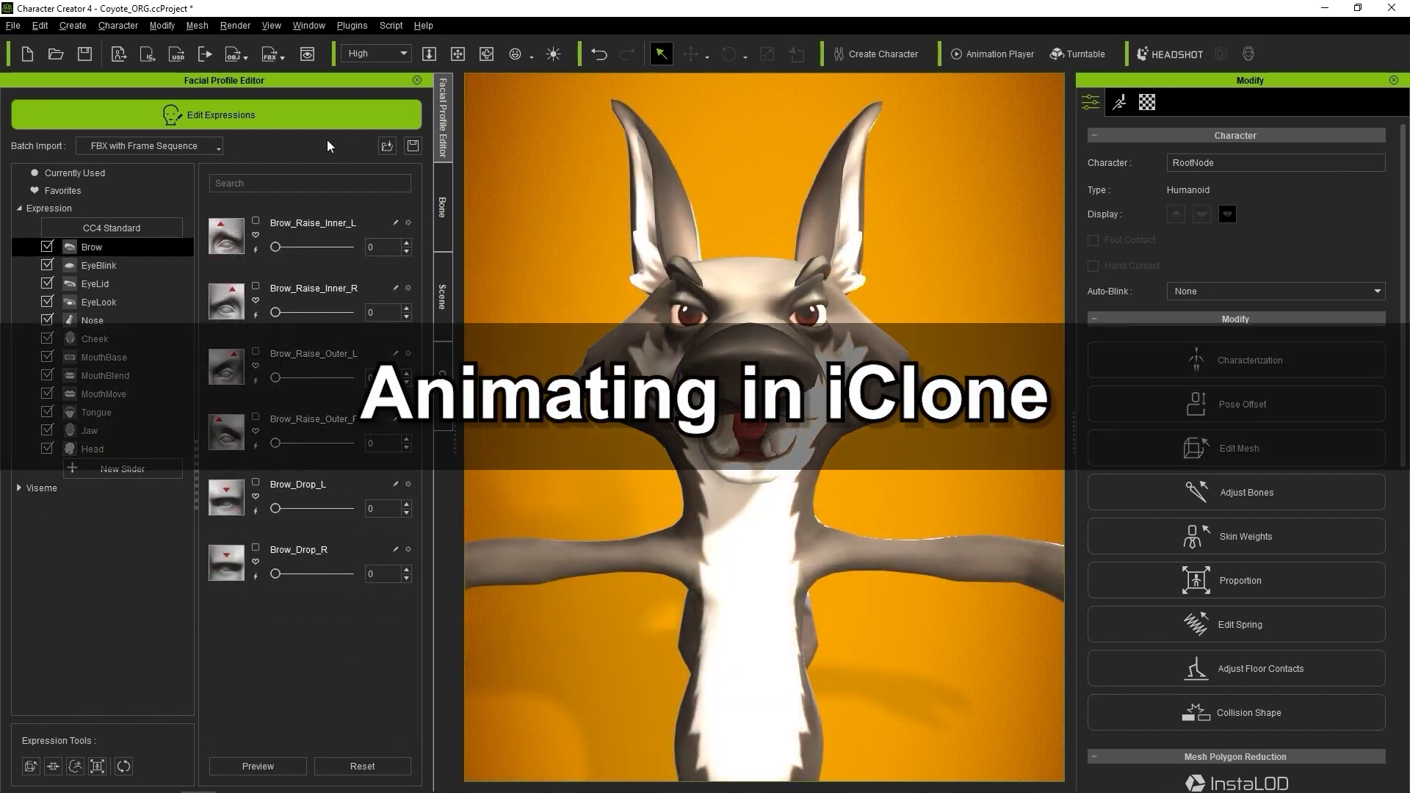
pyautogui.click(227, 116)
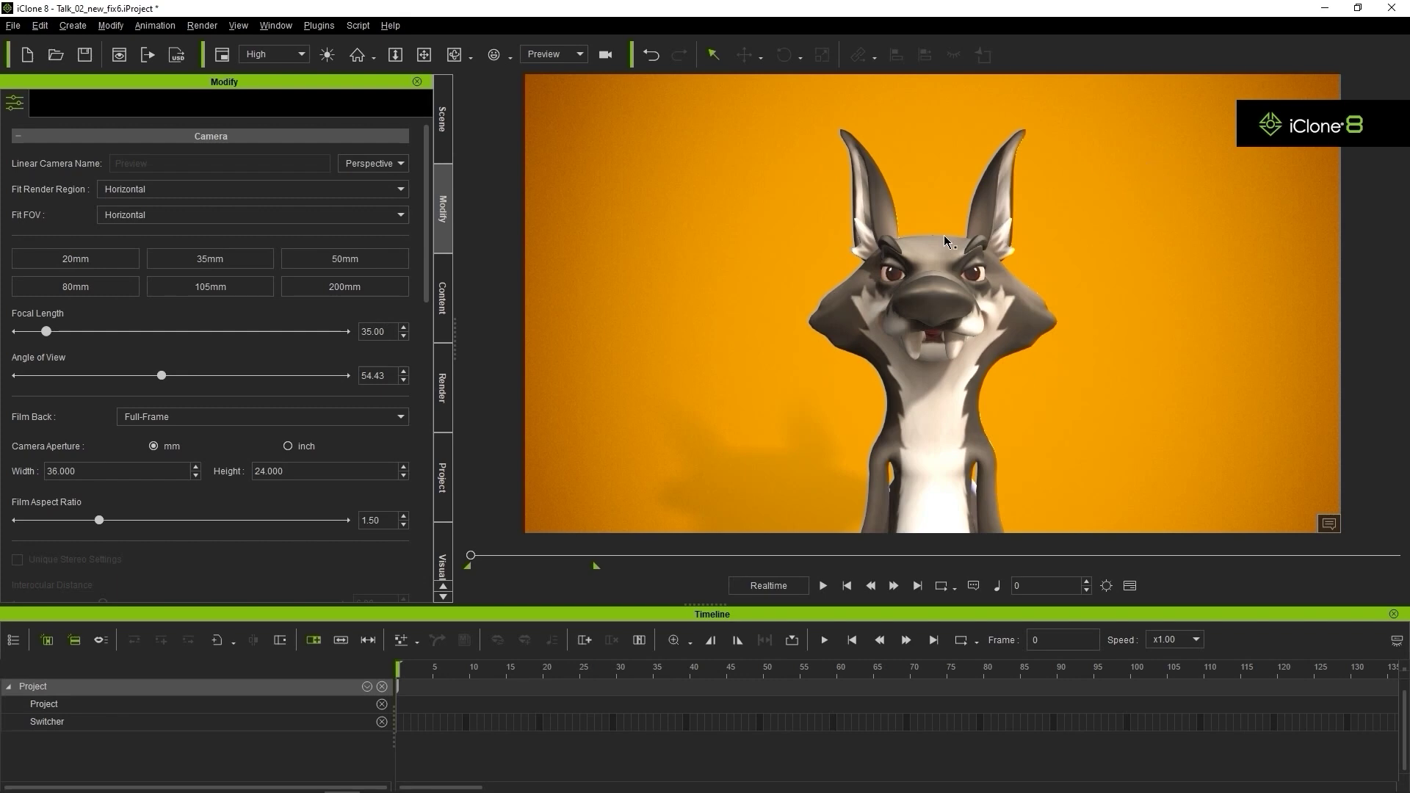
# Open Face Key on the coyote, try two lip muscle poses, and reset to zero
pyautogui.click(932, 272)
pyautogui.click(155, 24)
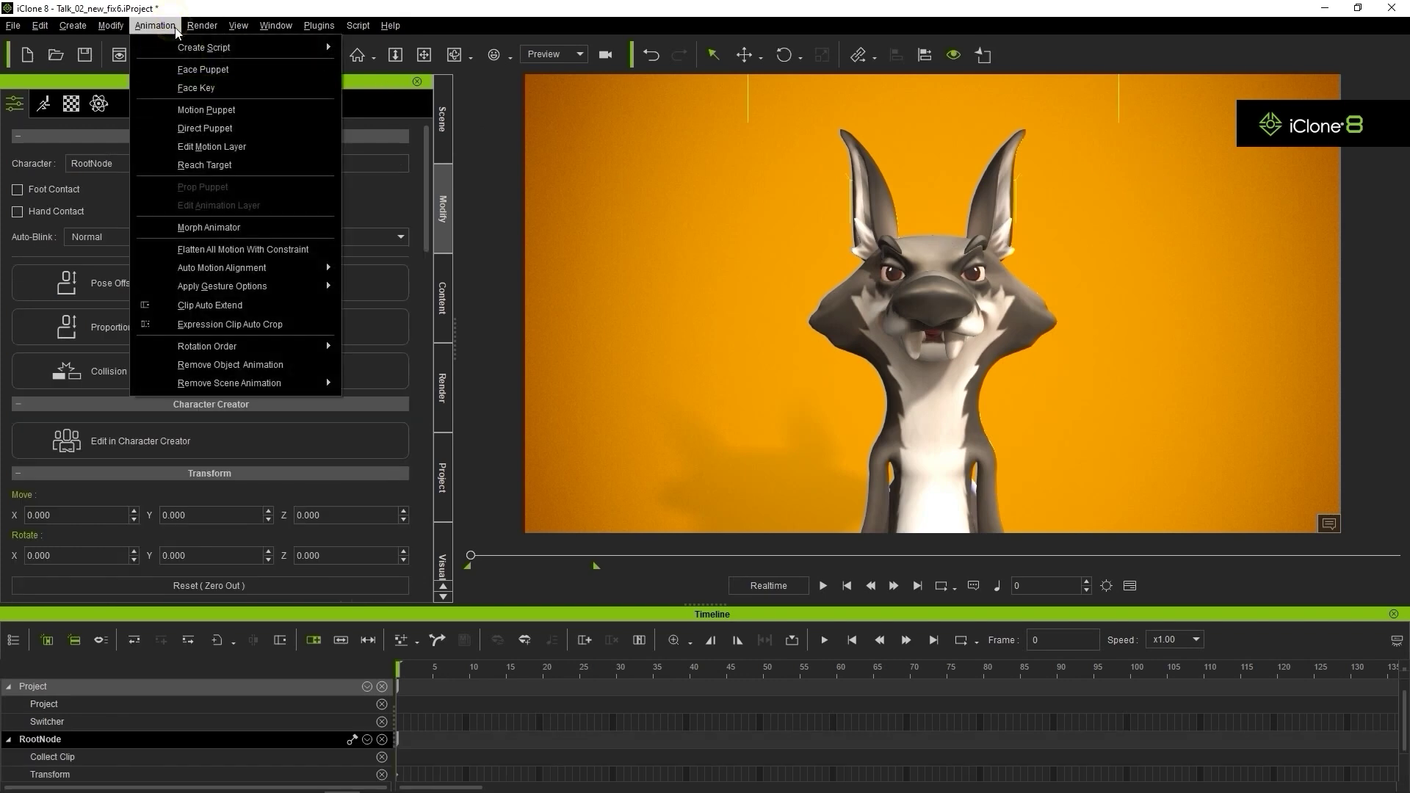
pyautogui.click(218, 89)
pyautogui.moveTo(352, 445); pyautogui.dragTo(464, 433)
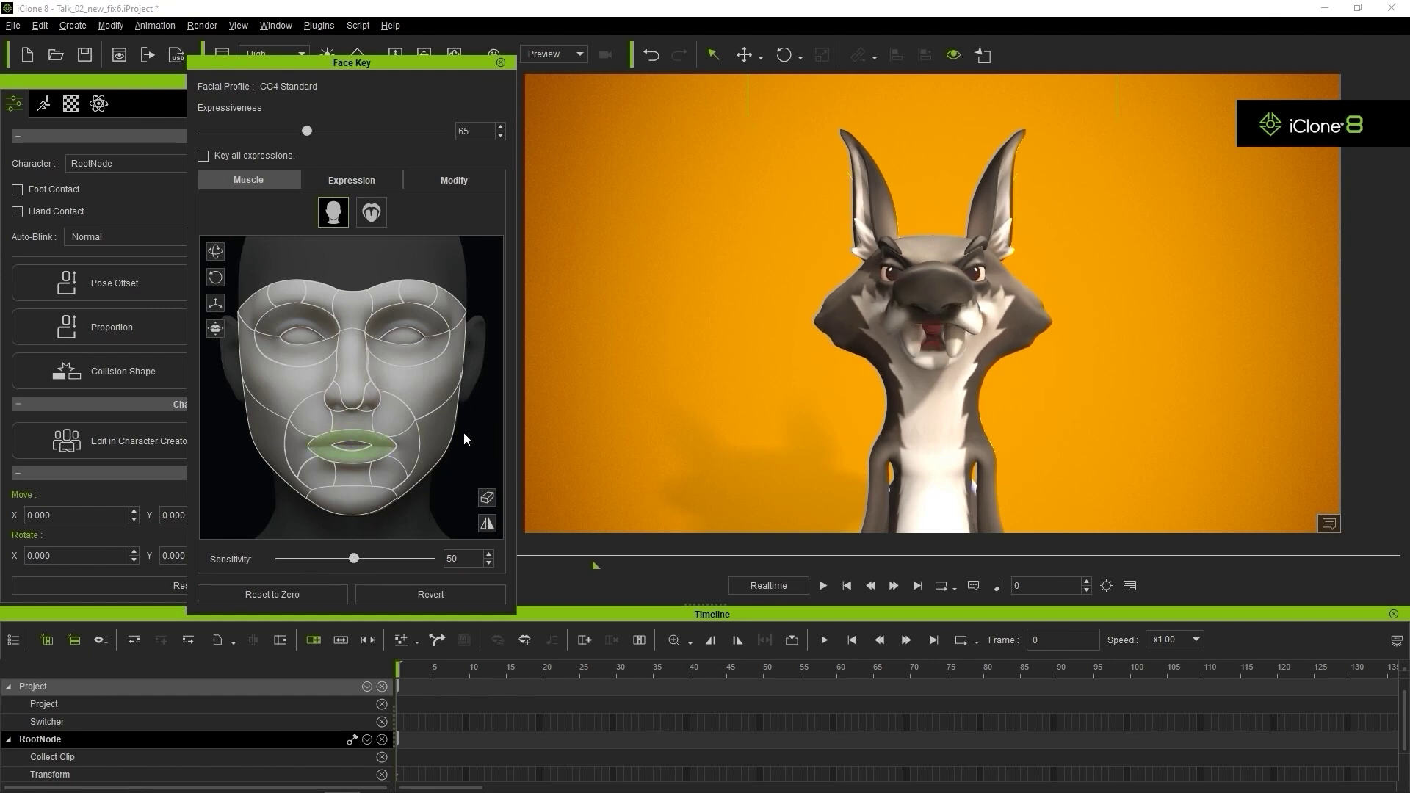
pyautogui.click(326, 595)
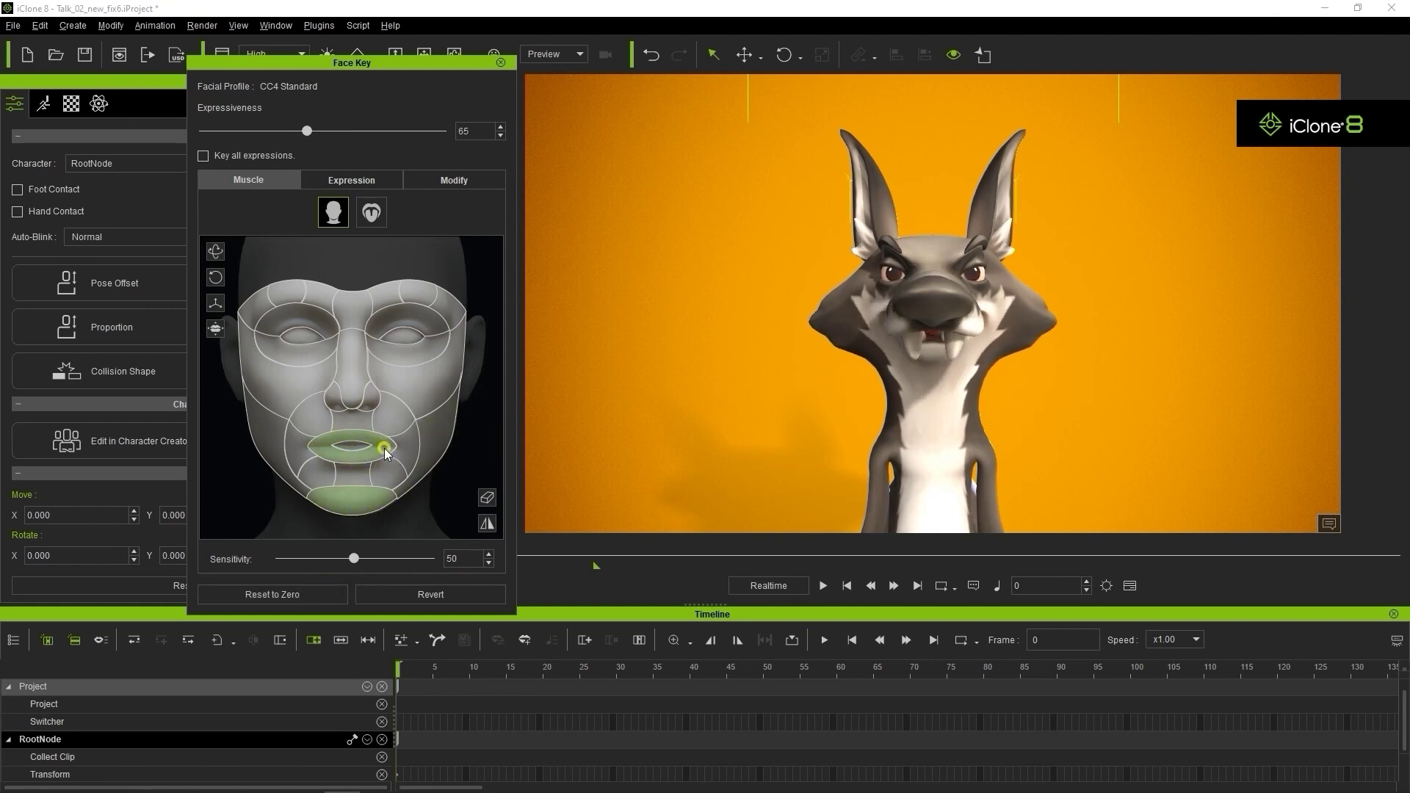
pyautogui.moveTo(385, 448); pyautogui.dragTo(492, 412)
pyautogui.click(298, 592)
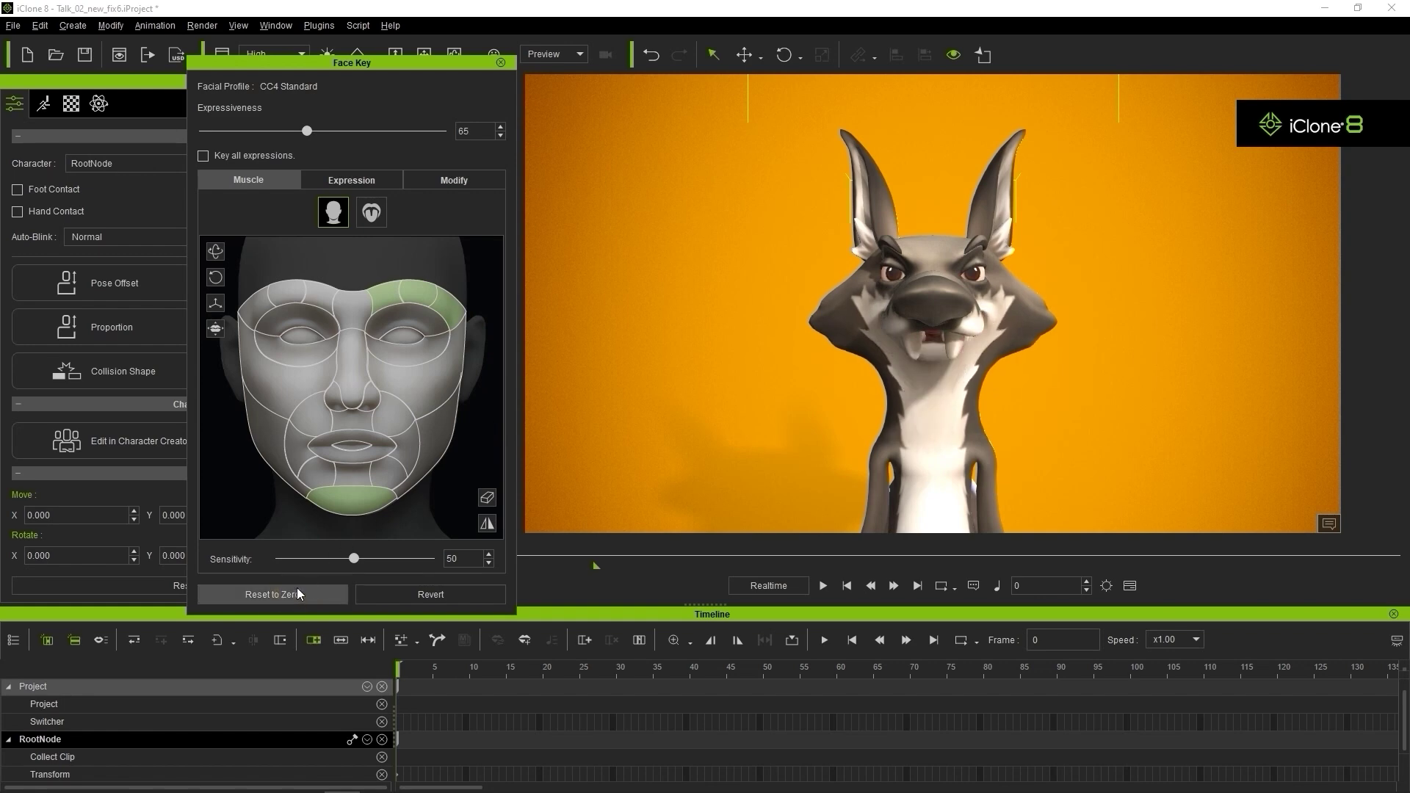
# Try several Happy expression presets, including D4_Happy and D2_Happy
pyautogui.click(367, 180)
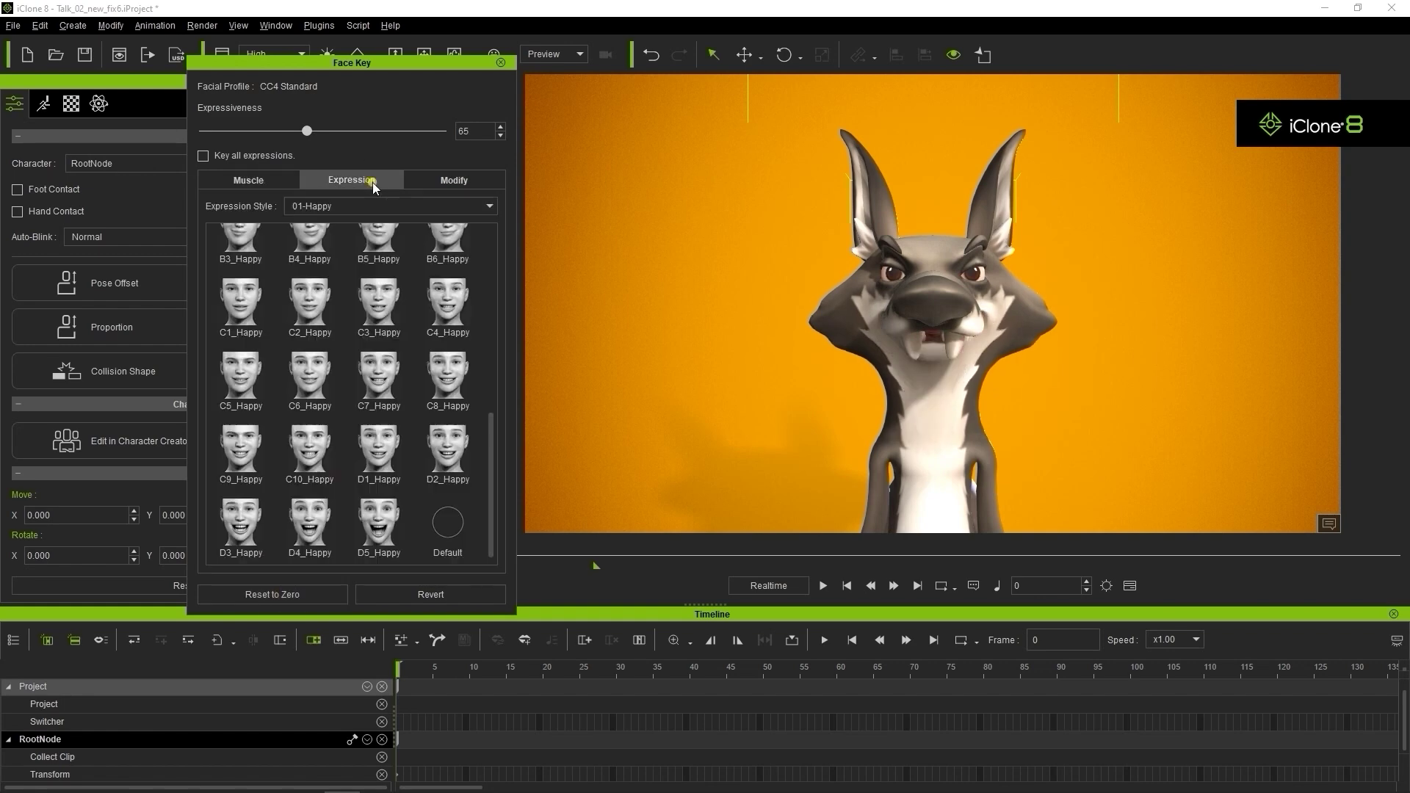
pyautogui.click(379, 374)
pyautogui.click(268, 452)
pyautogui.click(308, 523)
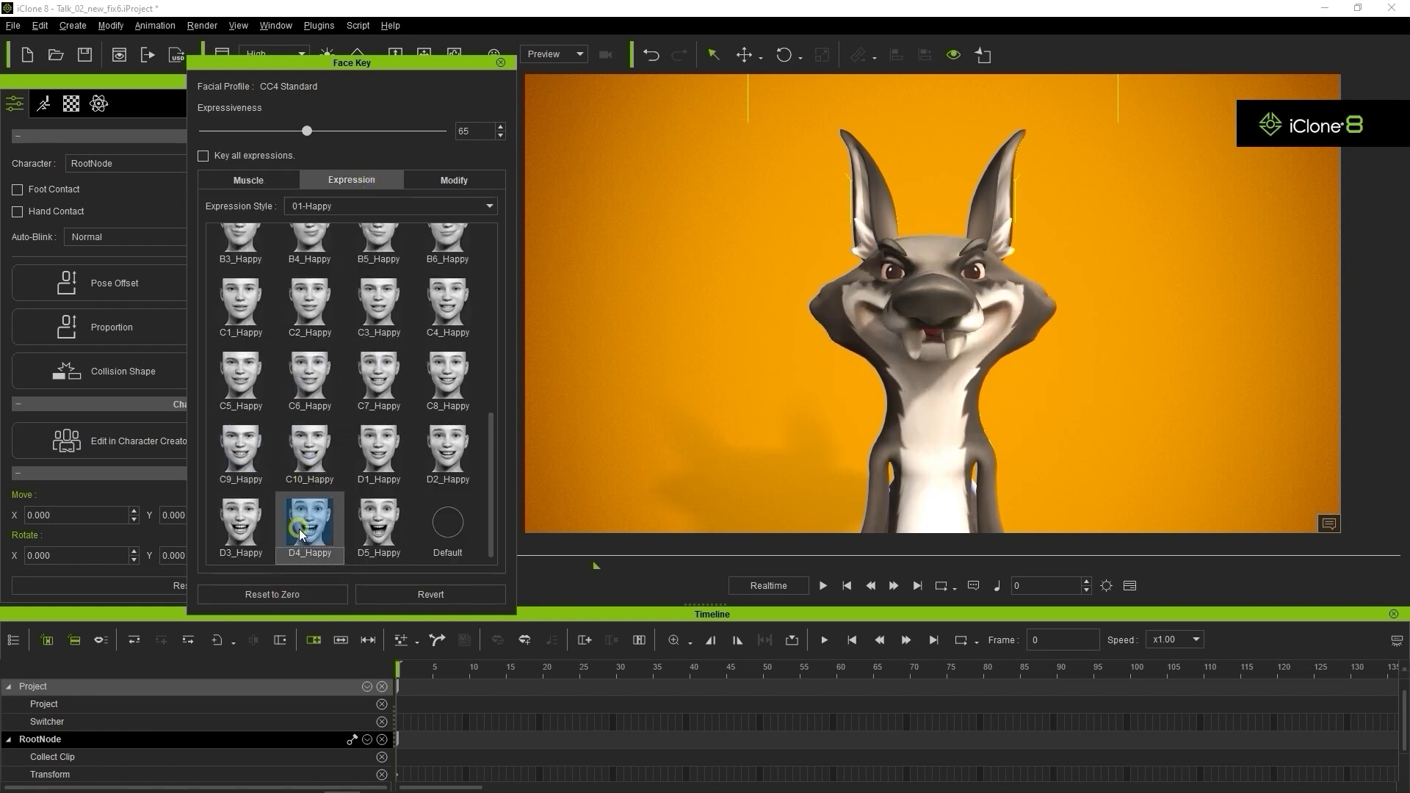
pyautogui.click(442, 467)
# Try 03-Angry presets such as C7_Angry and D4_Angry, then reset to zero
pyautogui.click(417, 212)
pyautogui.click(411, 244)
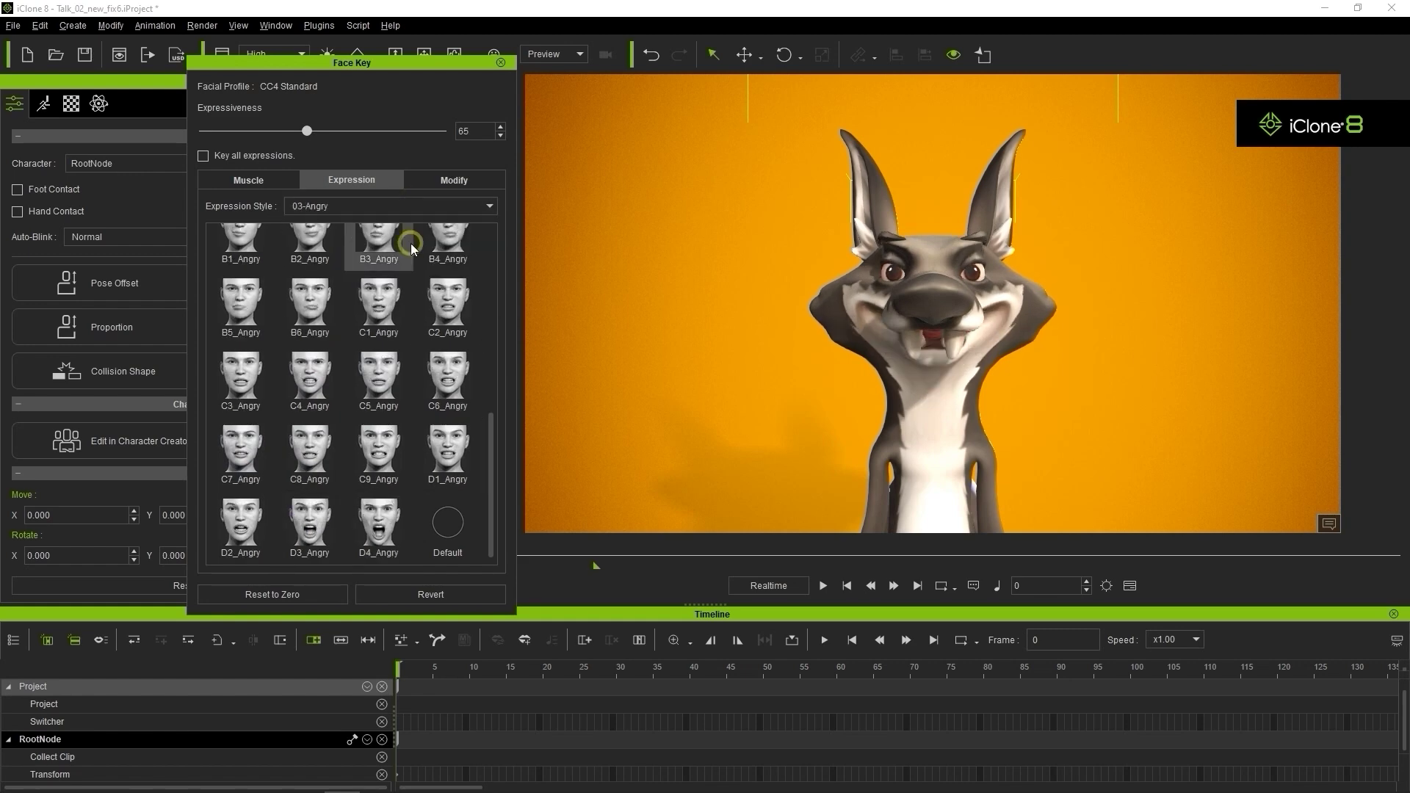
pyautogui.click(326, 248)
pyautogui.click(310, 449)
pyautogui.click(241, 522)
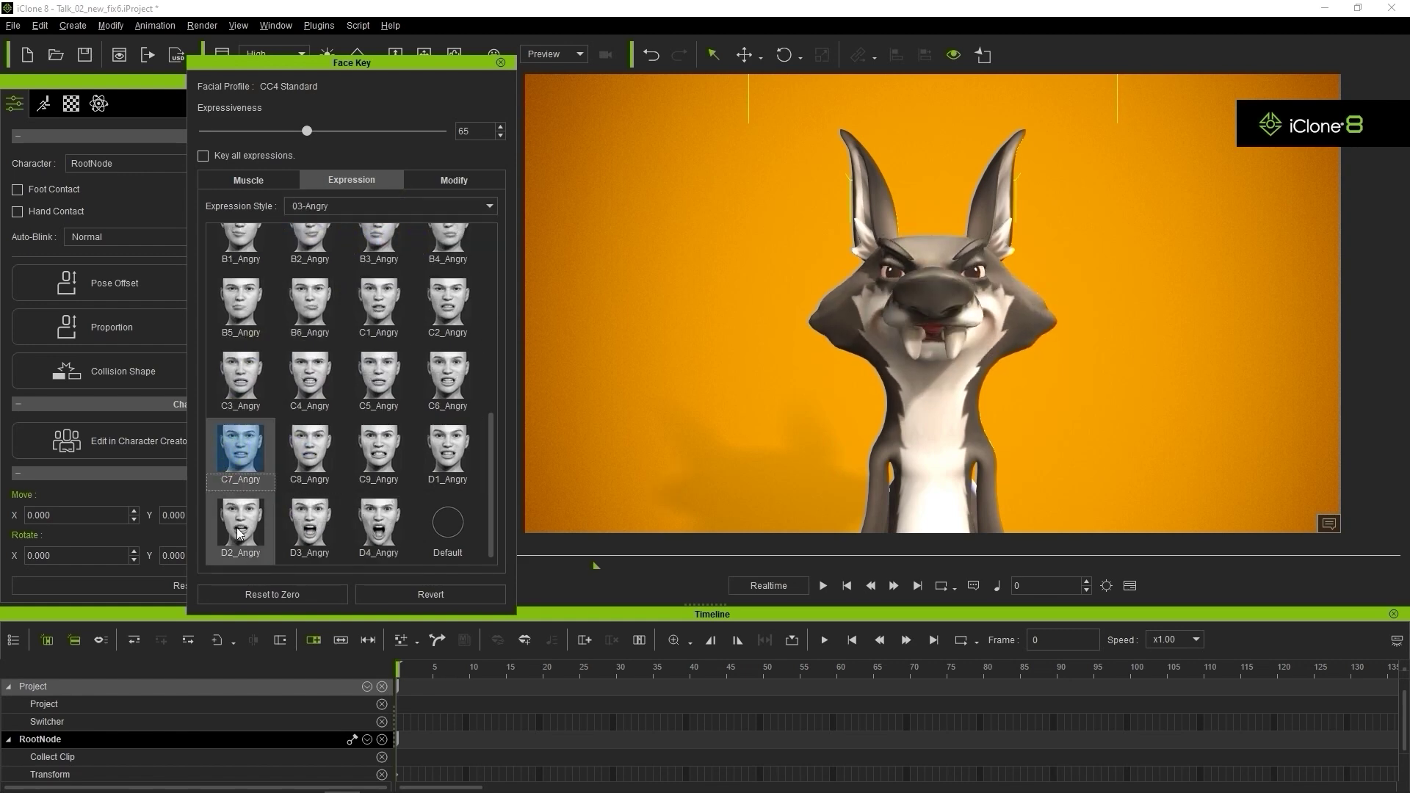
pyautogui.click(309, 522)
pyautogui.click(381, 540)
pyautogui.click(284, 591)
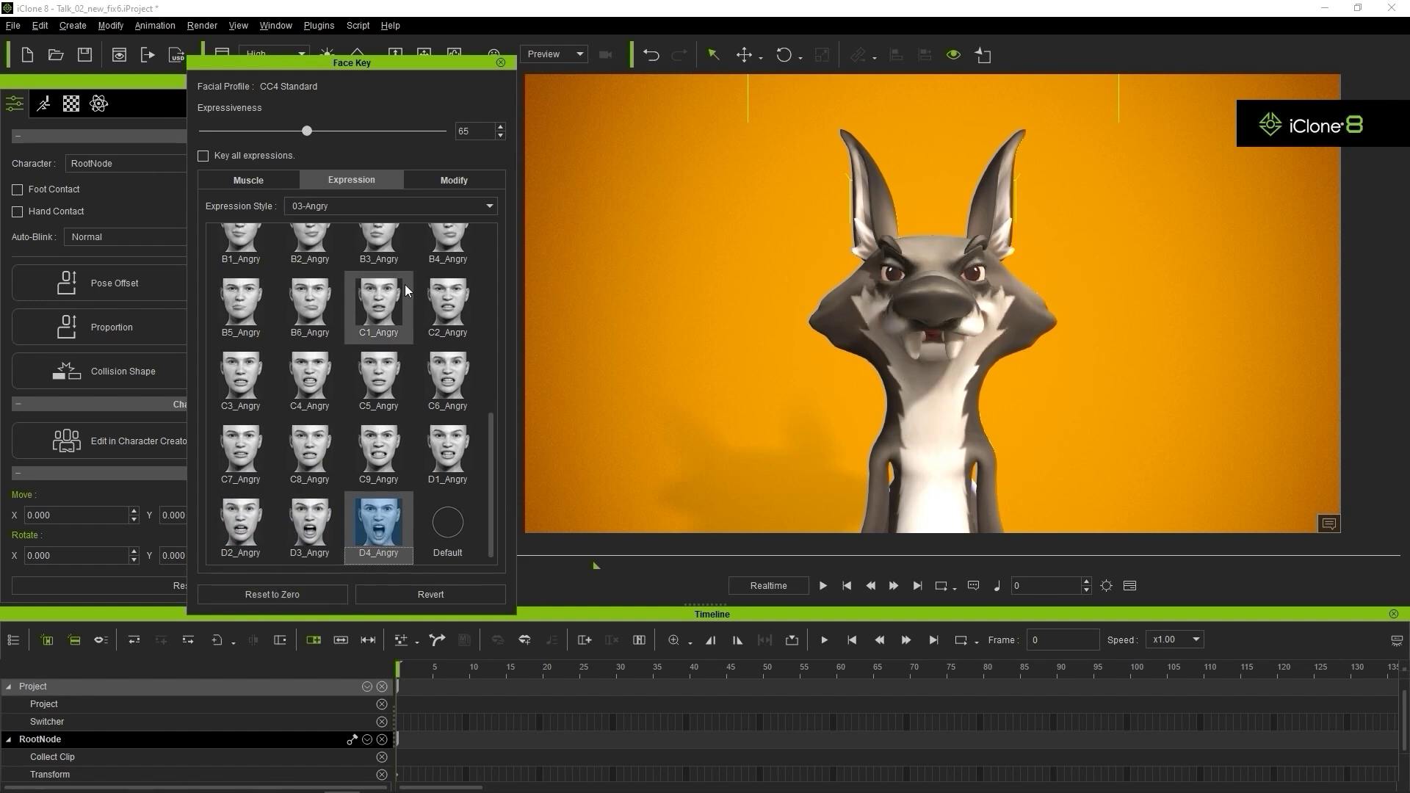
# Tilt the coyote's head back with Modify sliders and browse Jaw, EyesLooks and Nose groups
pyautogui.click(476, 180)
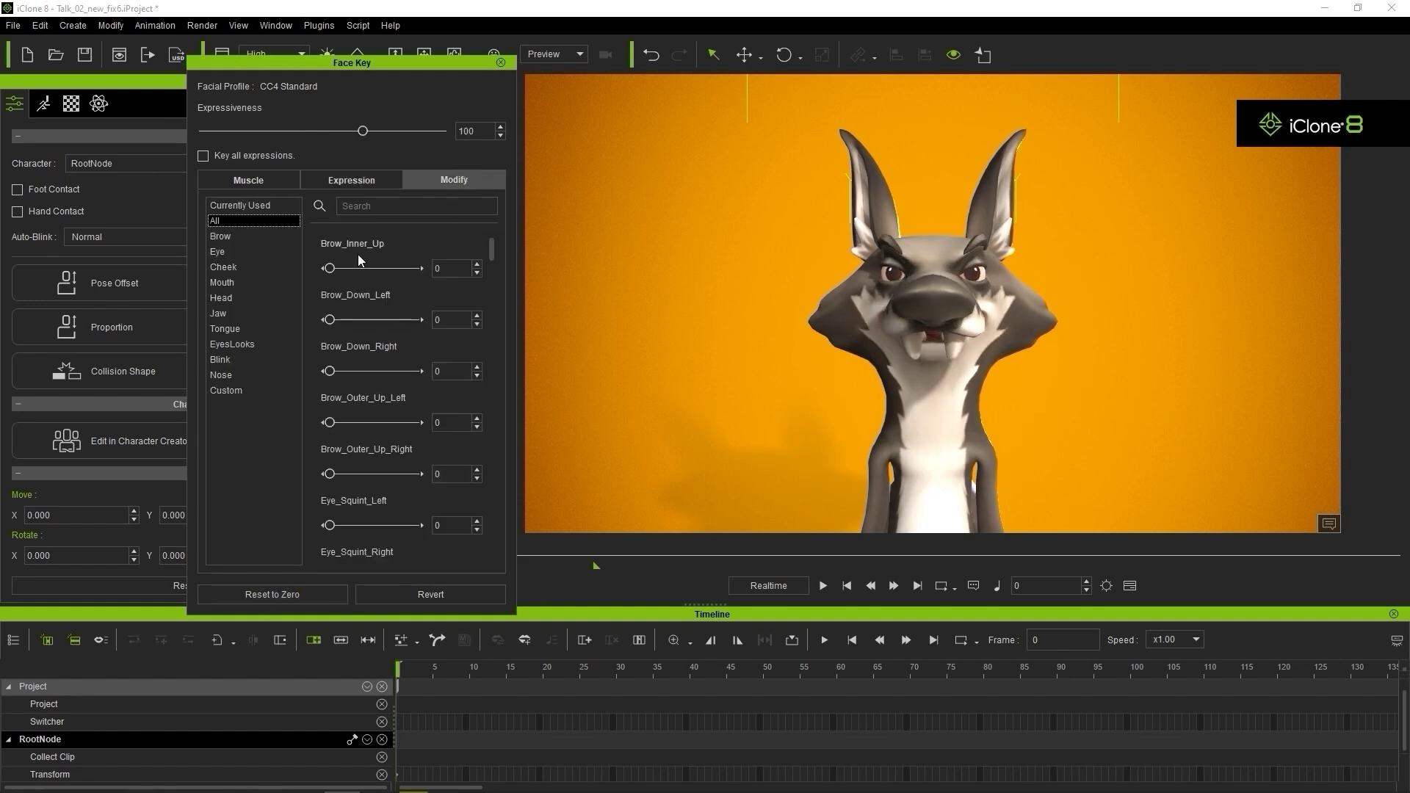
pyautogui.click(263, 252)
pyautogui.click(263, 296)
pyautogui.moveTo(330, 269); pyautogui.dragTo(443, 271)
pyautogui.click(269, 316)
pyautogui.click(254, 344)
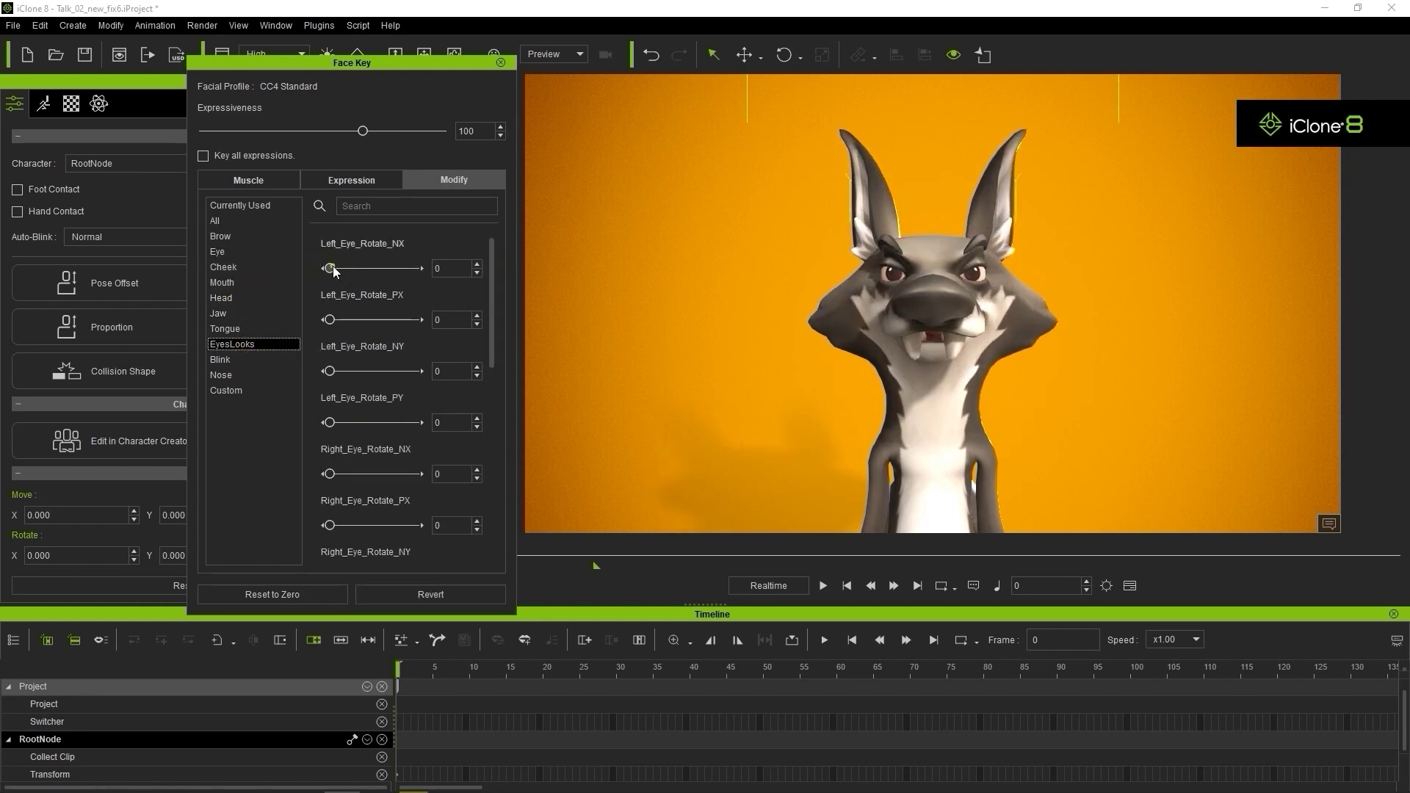
pyautogui.click(237, 376)
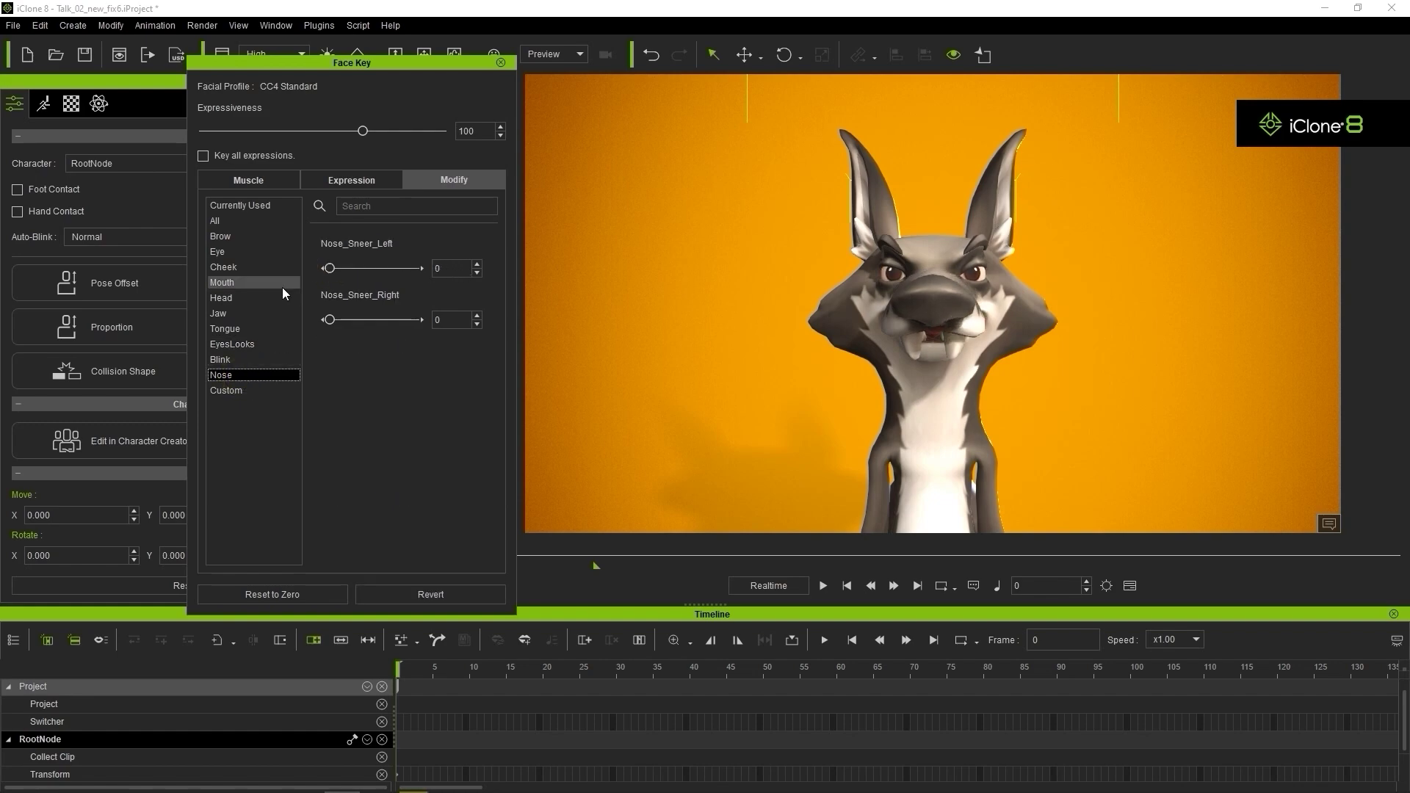
pyautogui.press('space')
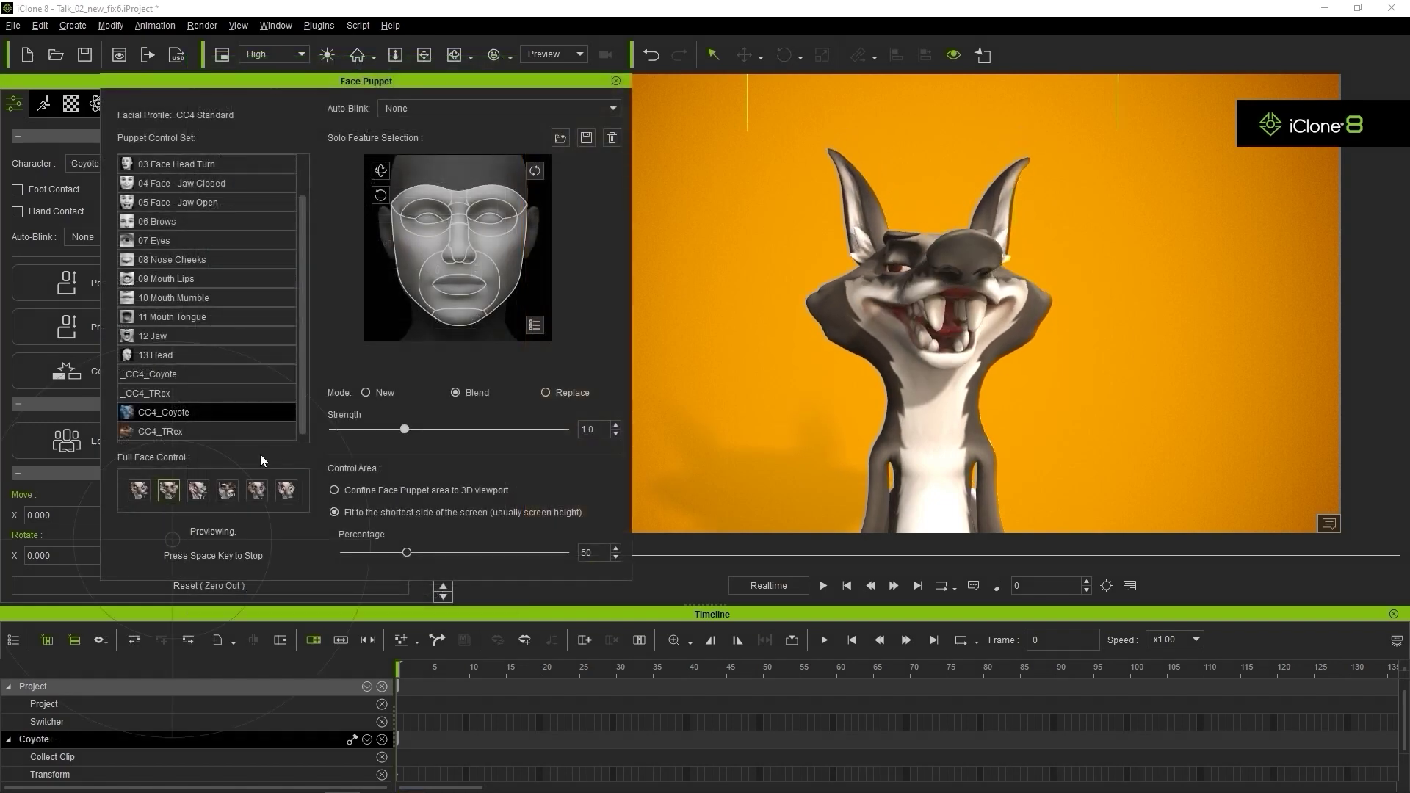